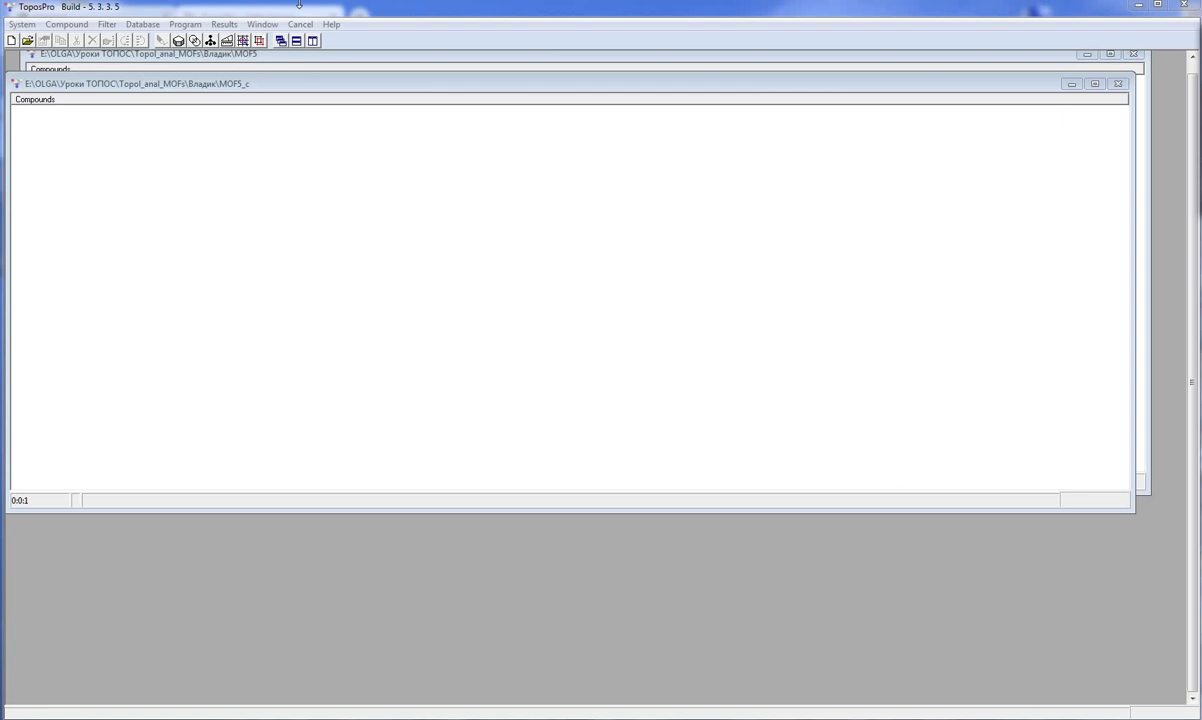
Import 1.cif into new database 1 with user code 1 and open C54H73Cl1N8O21Zn4's crystal data.
left_click(143, 25)
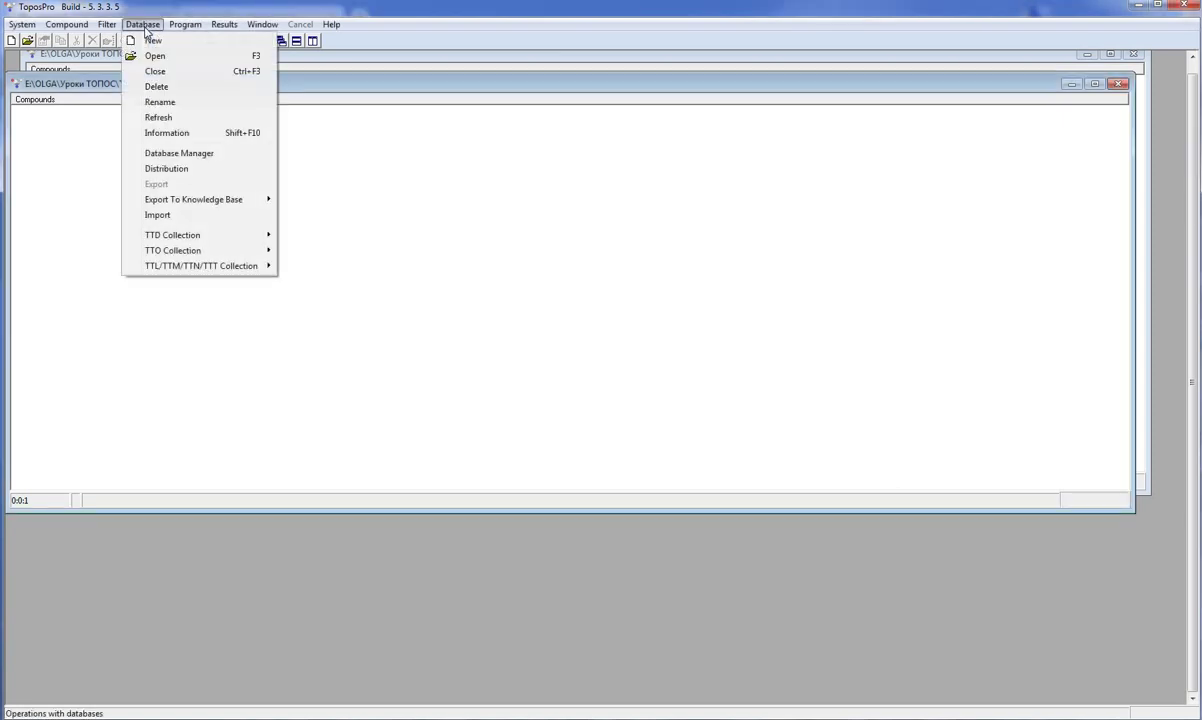
left_click(147, 216)
left_click(708, 220)
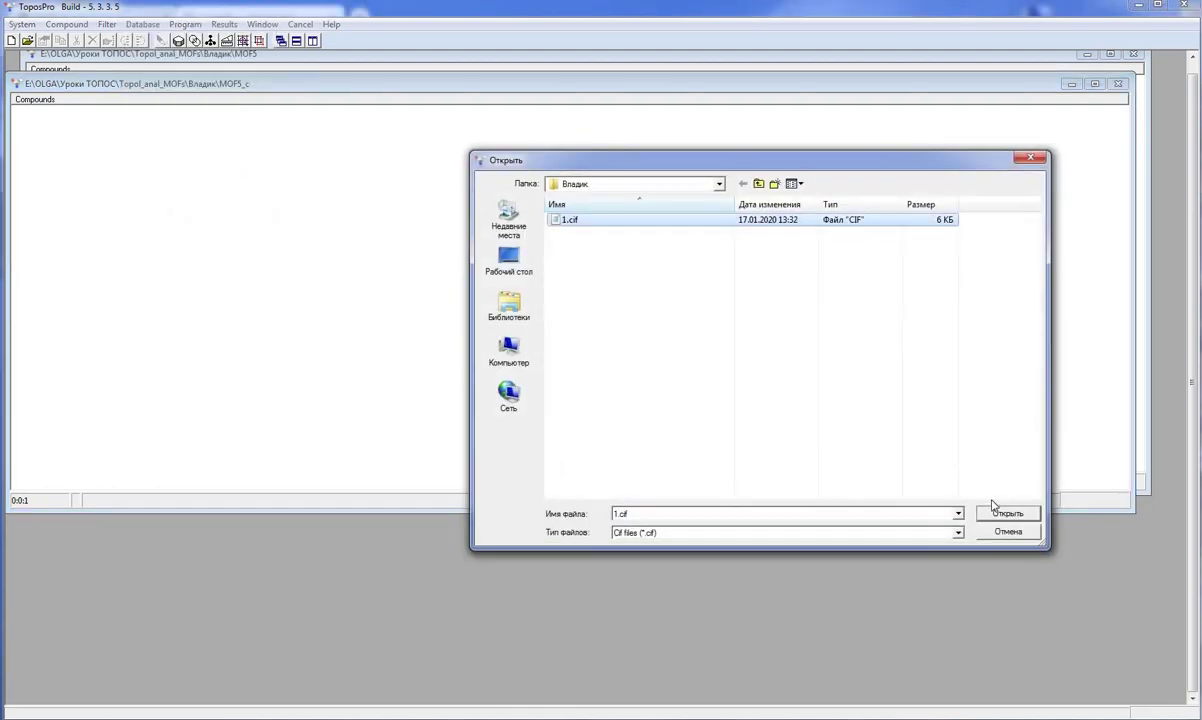
left_click(1001, 515)
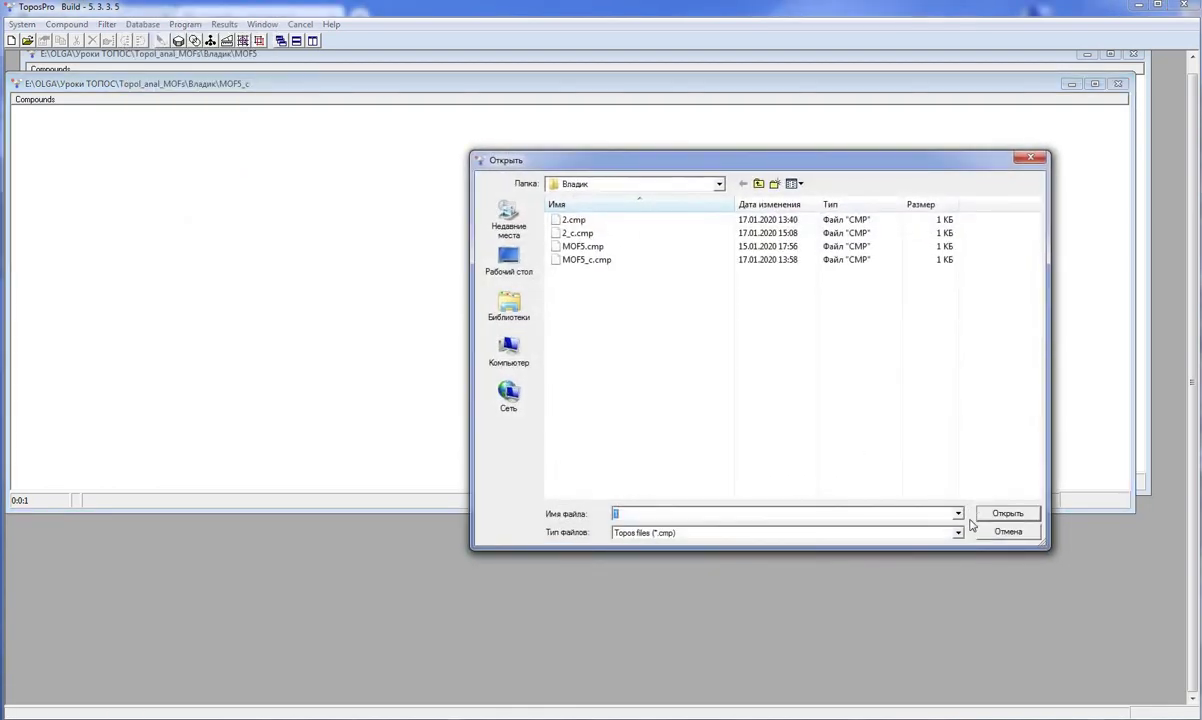
left_click(1001, 515)
left_click(640, 384)
type("1")
key("Return")
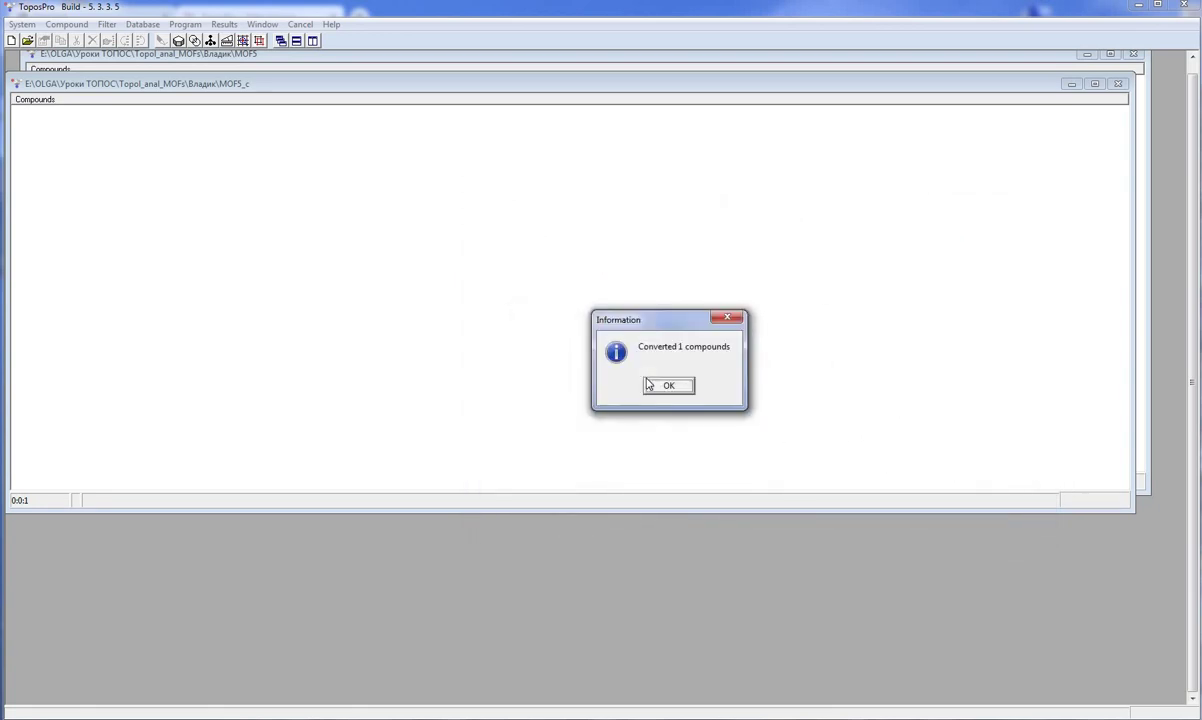
left_click(668, 386)
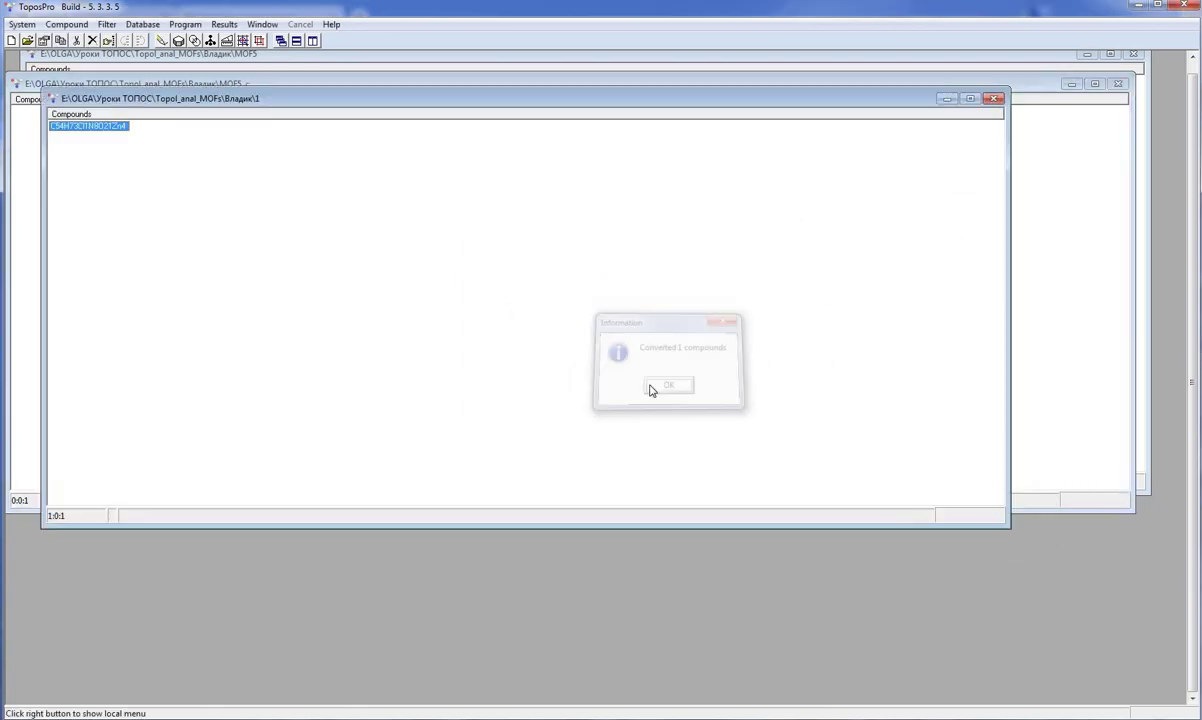
double_click(67, 127)
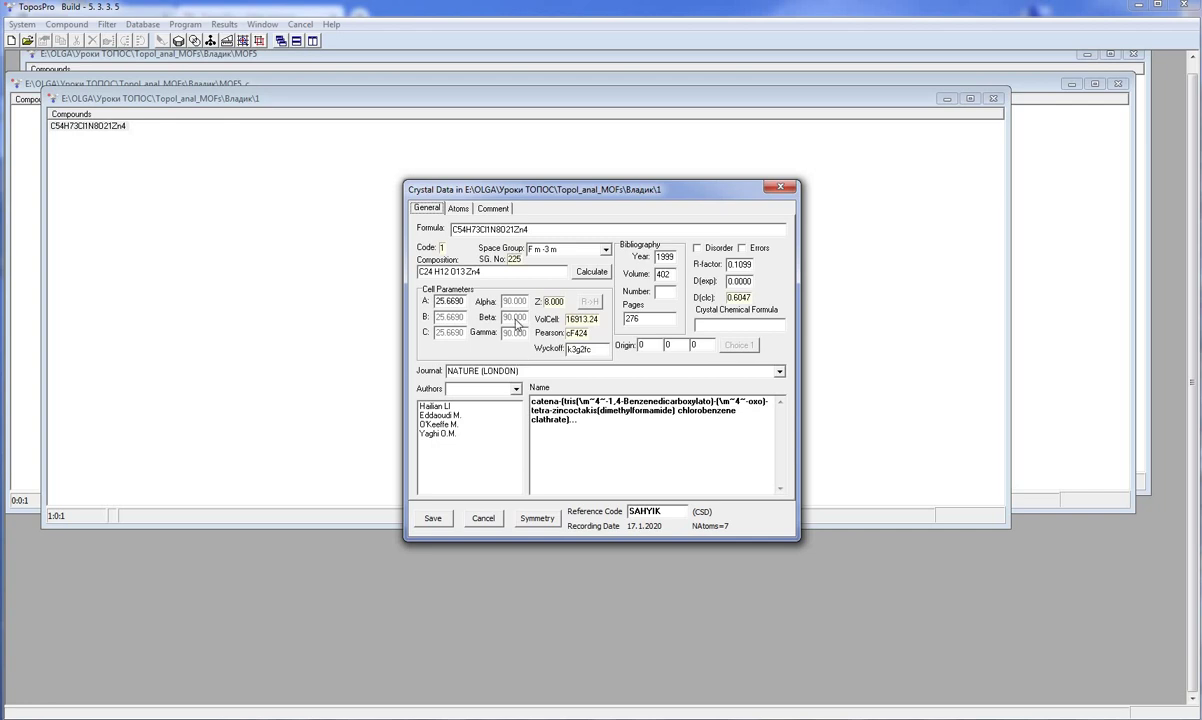
Show the Atoms tab listing C1–C3, H1, O1, O2 and Zn1 with coordinates and Wyckoff positions.
left_click(458, 209)
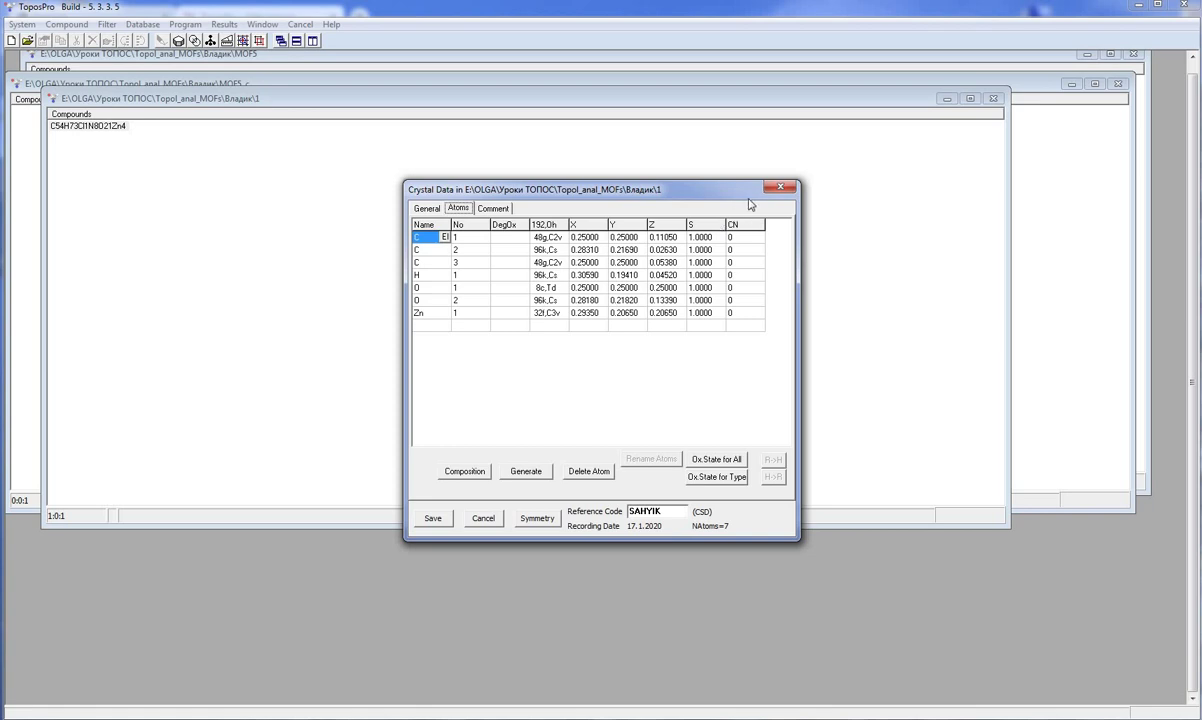
Run AutoCN with default options to compute coordination numbers and the adjacency matrix.
left_click(771, 192)
left_click(185, 25)
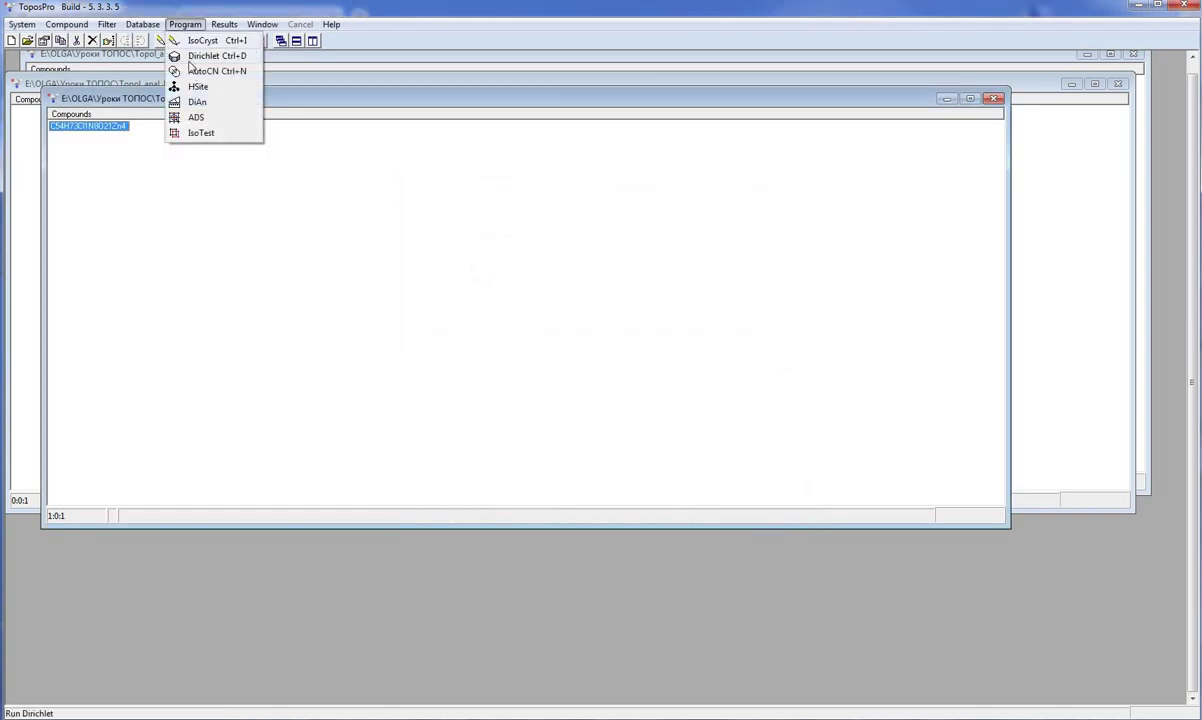
left_click(184, 71)
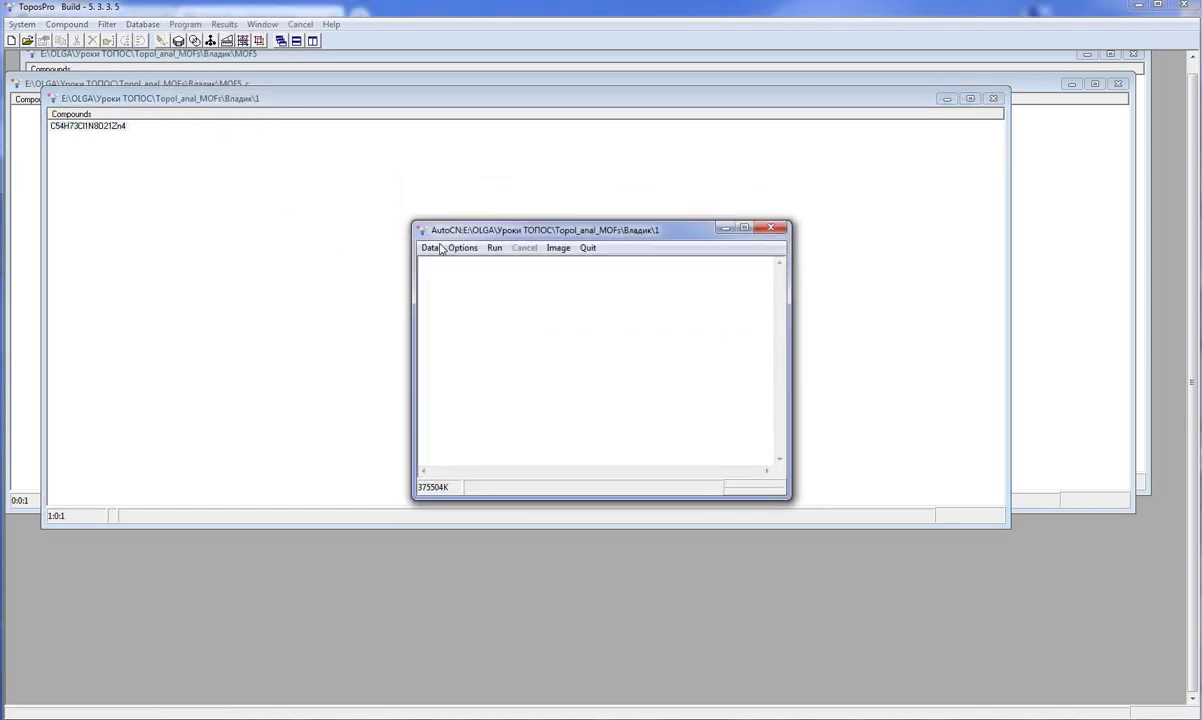
left_click(462, 247)
left_click(549, 464)
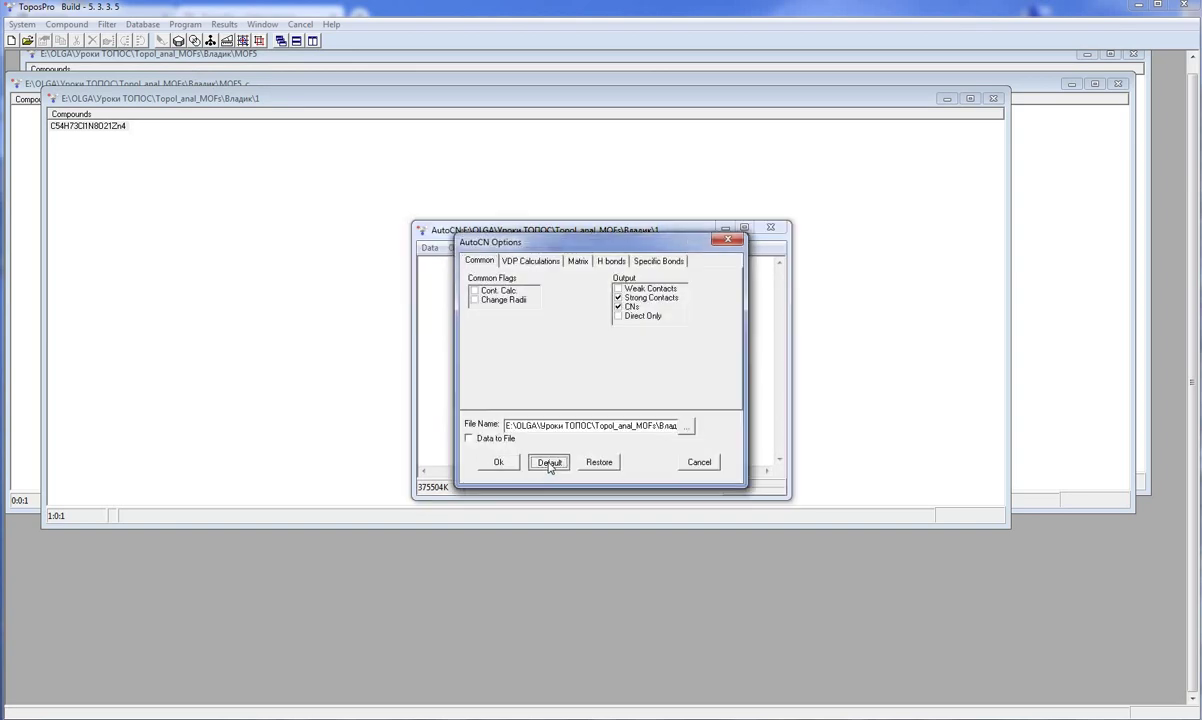
left_click(498, 462)
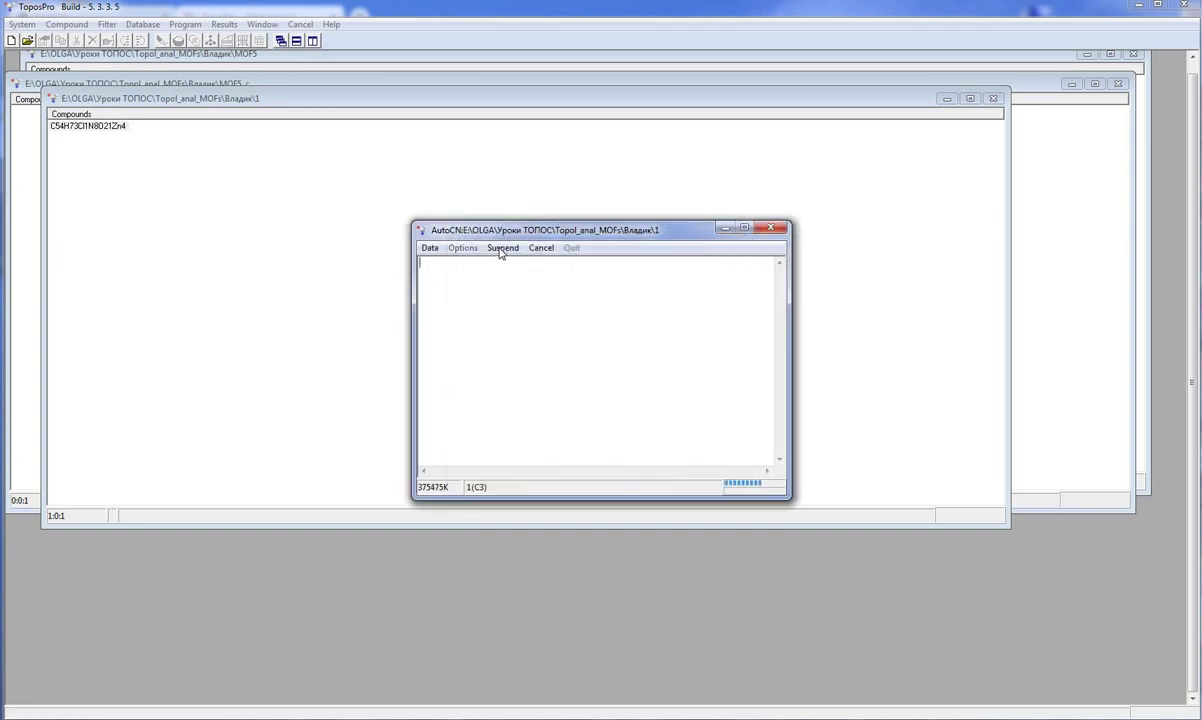
left_click(770, 229)
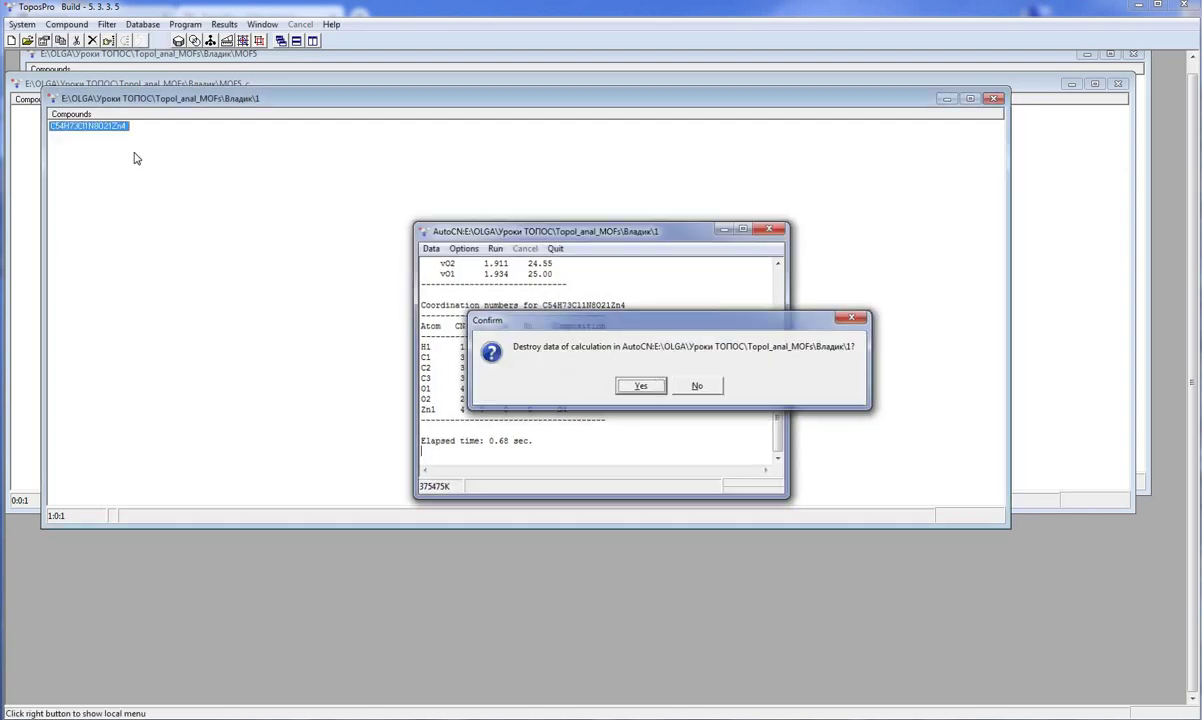
key("Return")
Check H1's C2 and O2 neighbours in the compound's adjacency matrix.
double_click(100, 124)
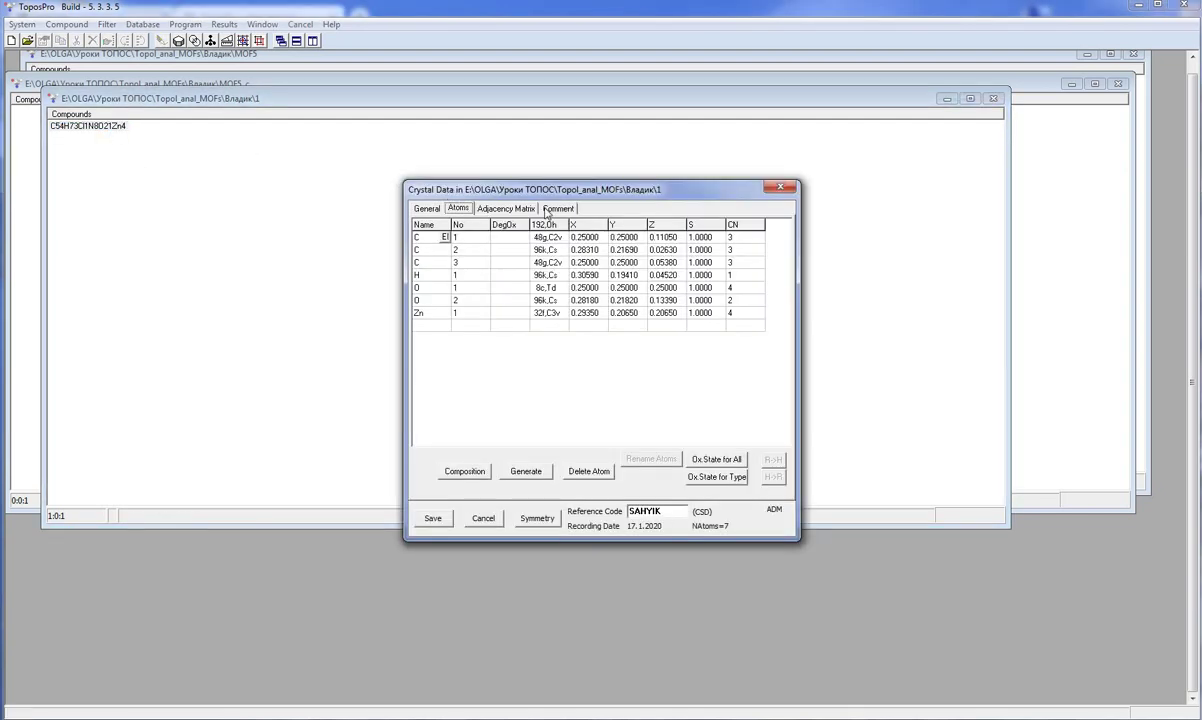
left_click(505, 208)
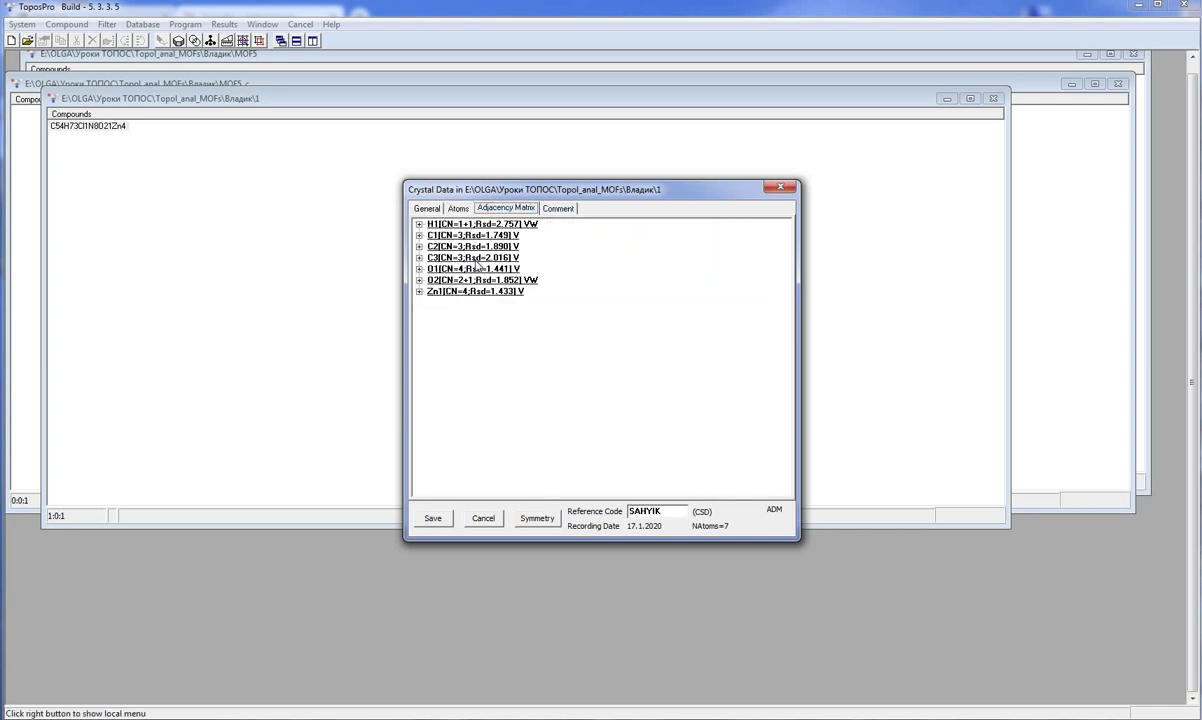
left_click(420, 225)
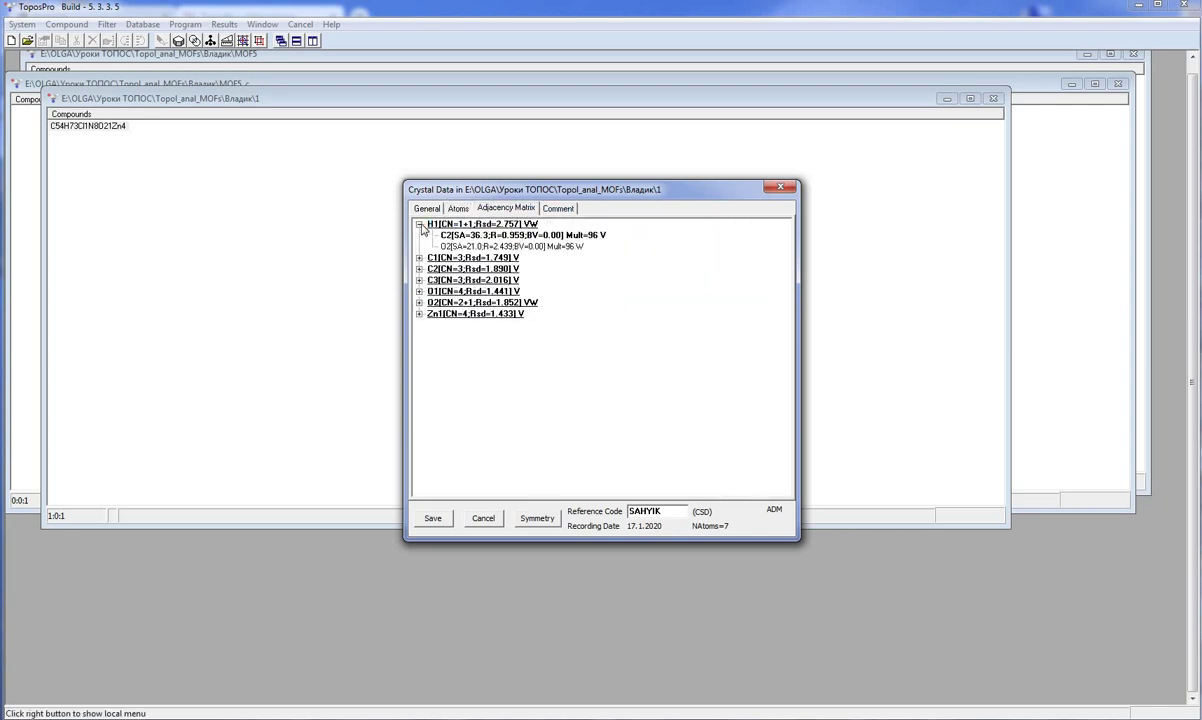
left_click(779, 187)
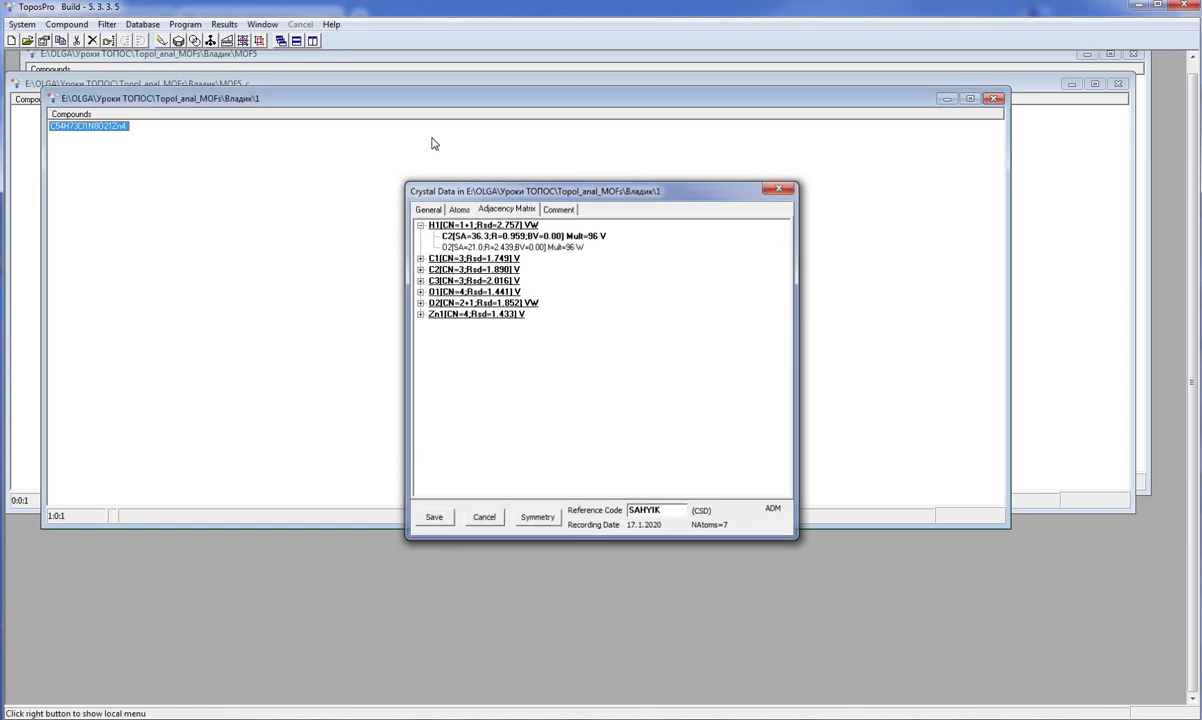
Draw the compound's structure in IsoCryst, rotate the framework, and inspect the Zn1 atom's details.
left_click(160, 40)
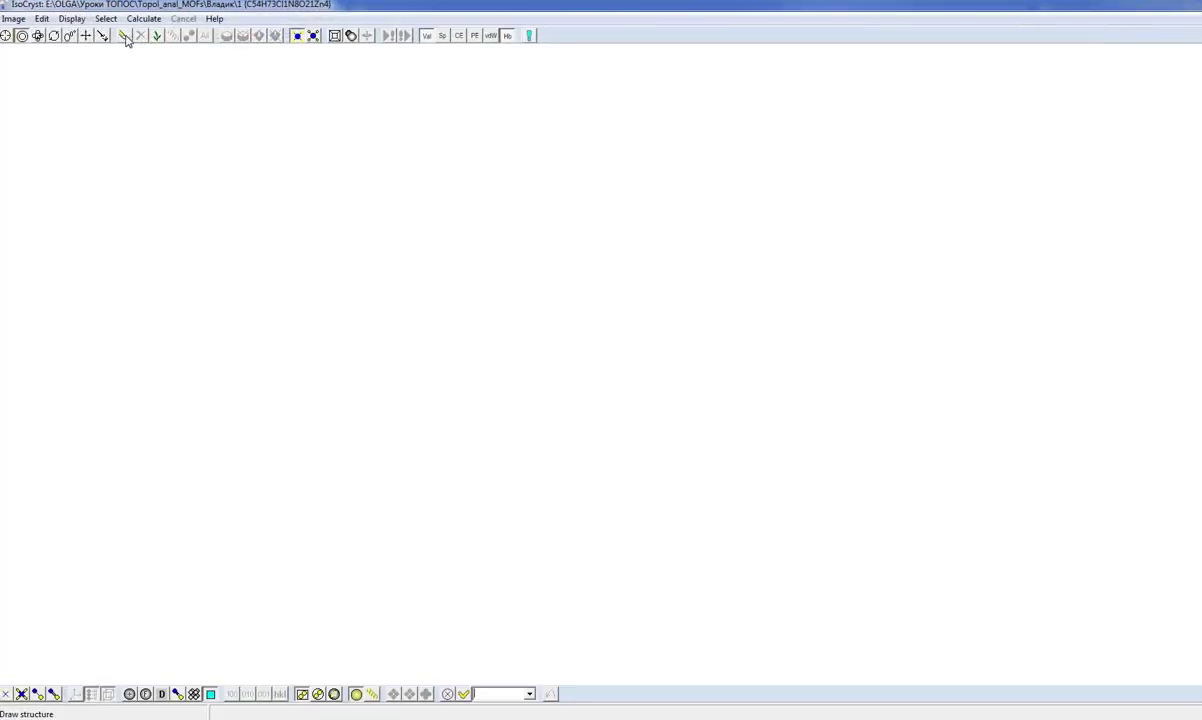
left_click(125, 35)
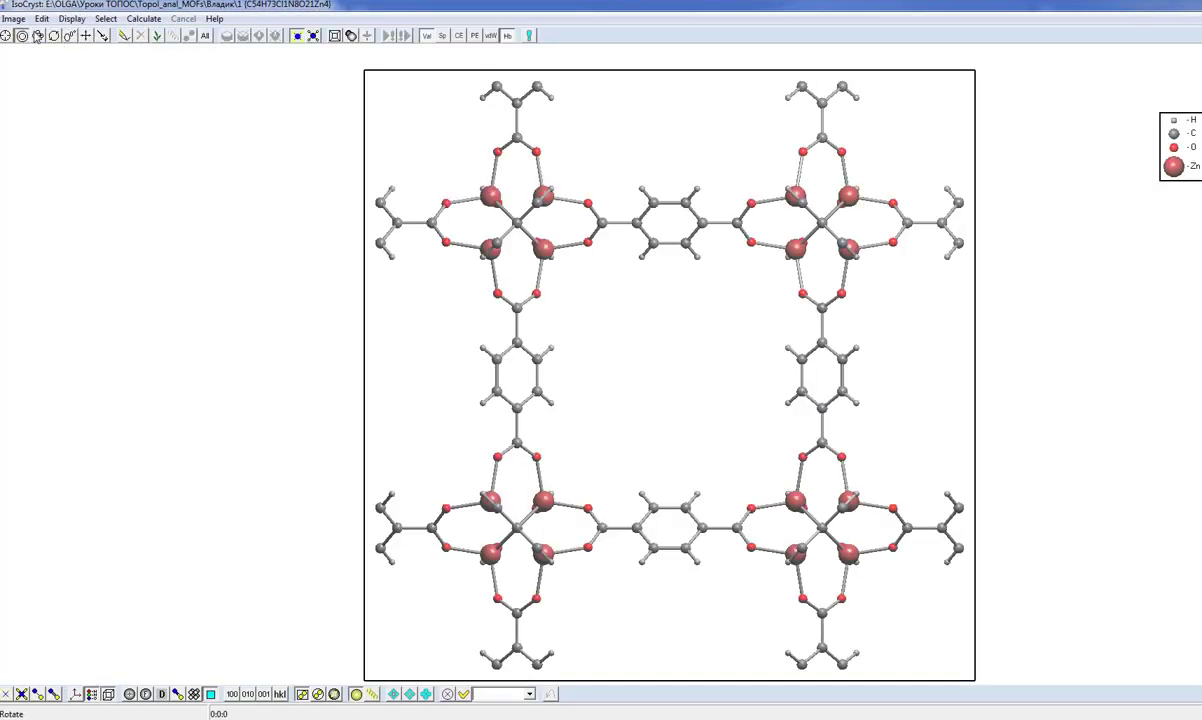
left_click(37, 36)
left_click_drag(505, 240, 334, 240)
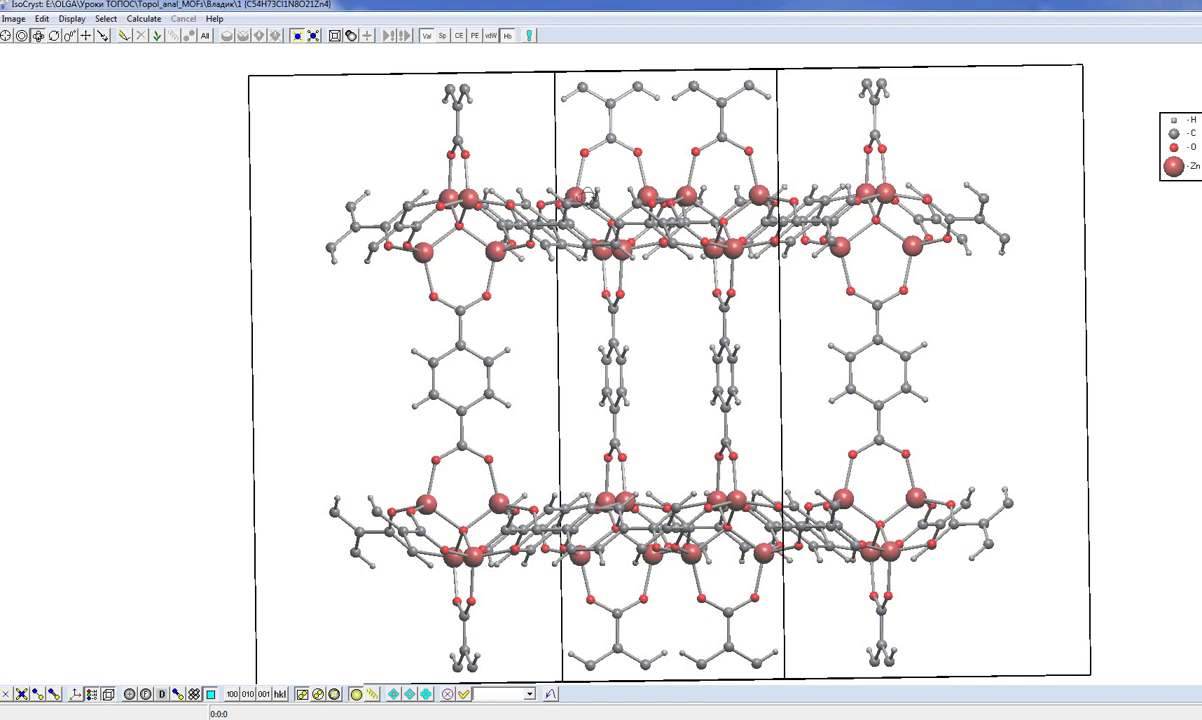
left_click(20, 35)
left_click(498, 287)
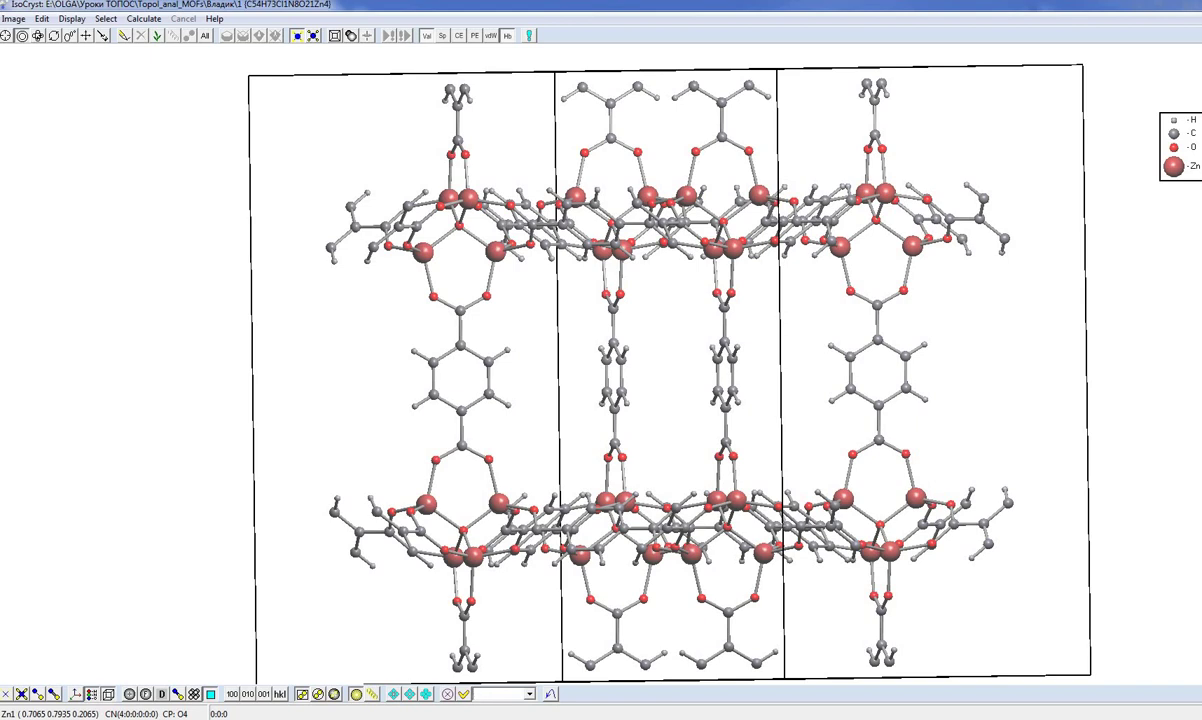
Set up the ADS topology analysis with Save Simplified Net enabled.
key("alt+F4")
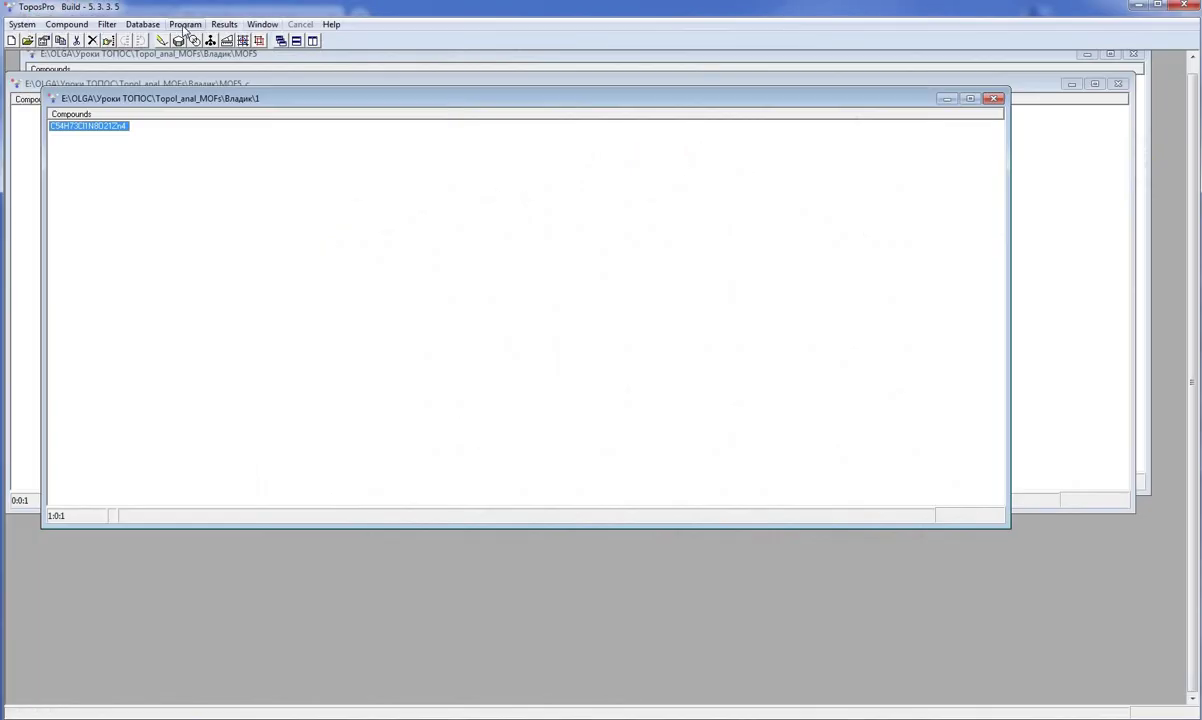
left_click(185, 25)
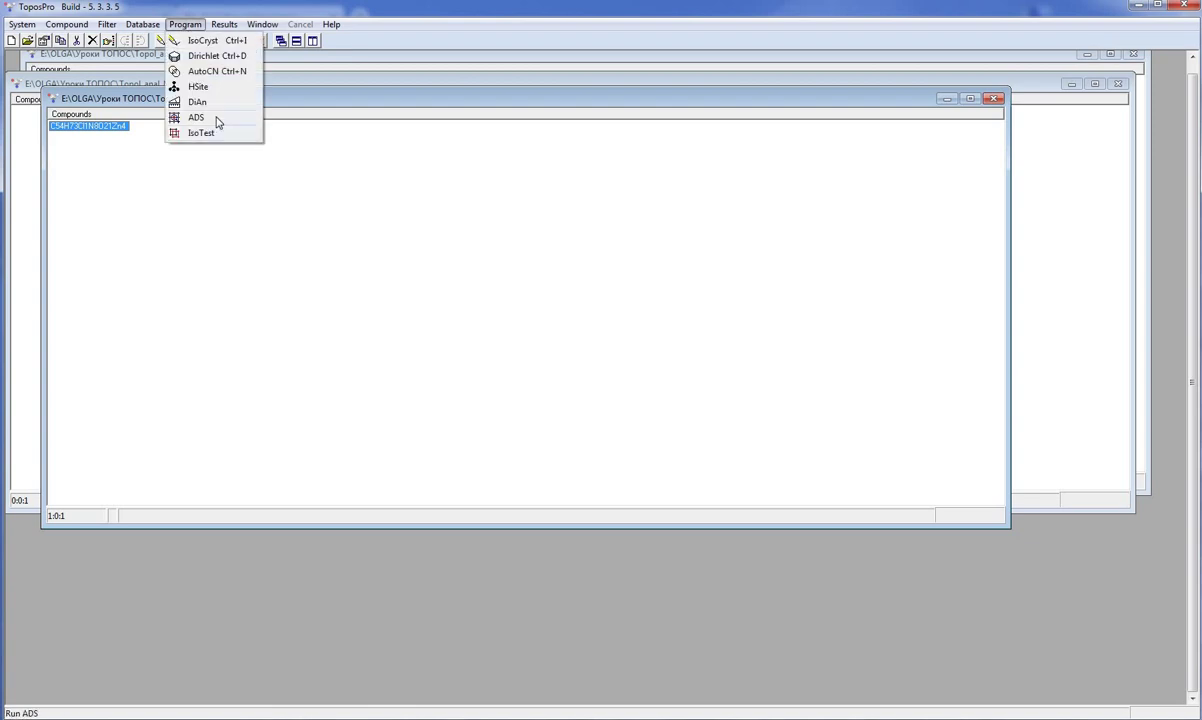
left_click(250, 118)
left_click(464, 248)
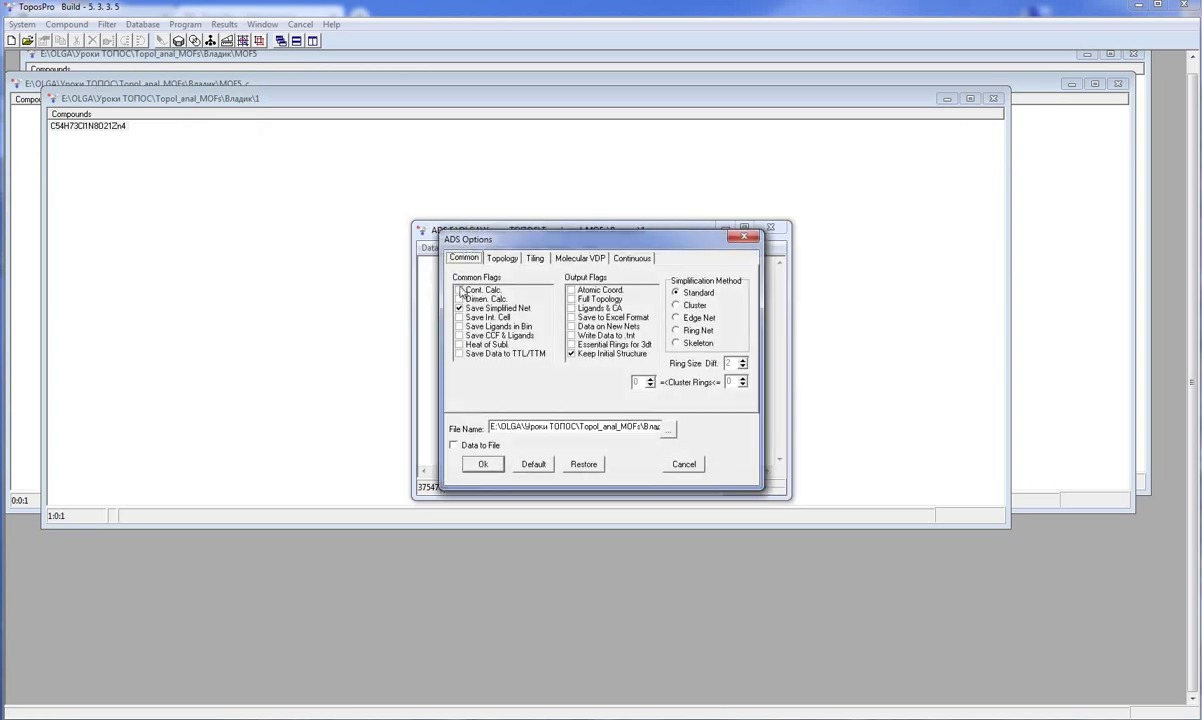
left_click(458, 307)
left_click(481, 464)
Run ADS into a new 1_c database with Zn(1) as the central atom.
left_click(493, 250)
left_click(636, 387)
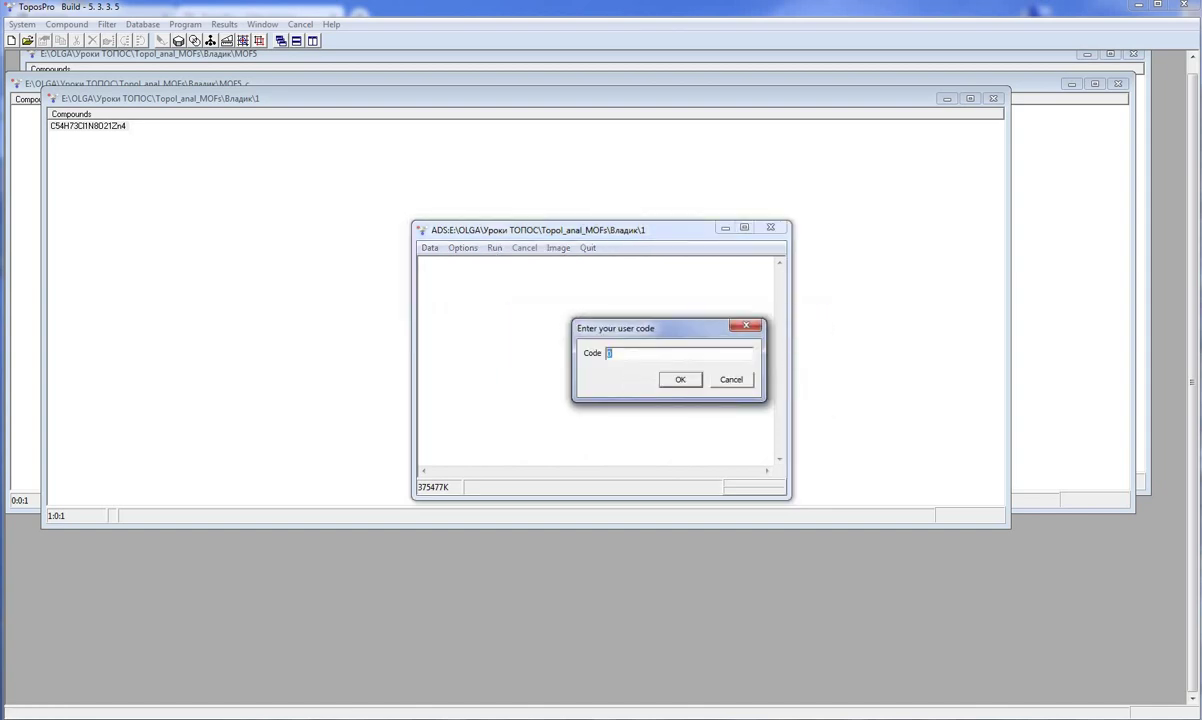
key("Return")
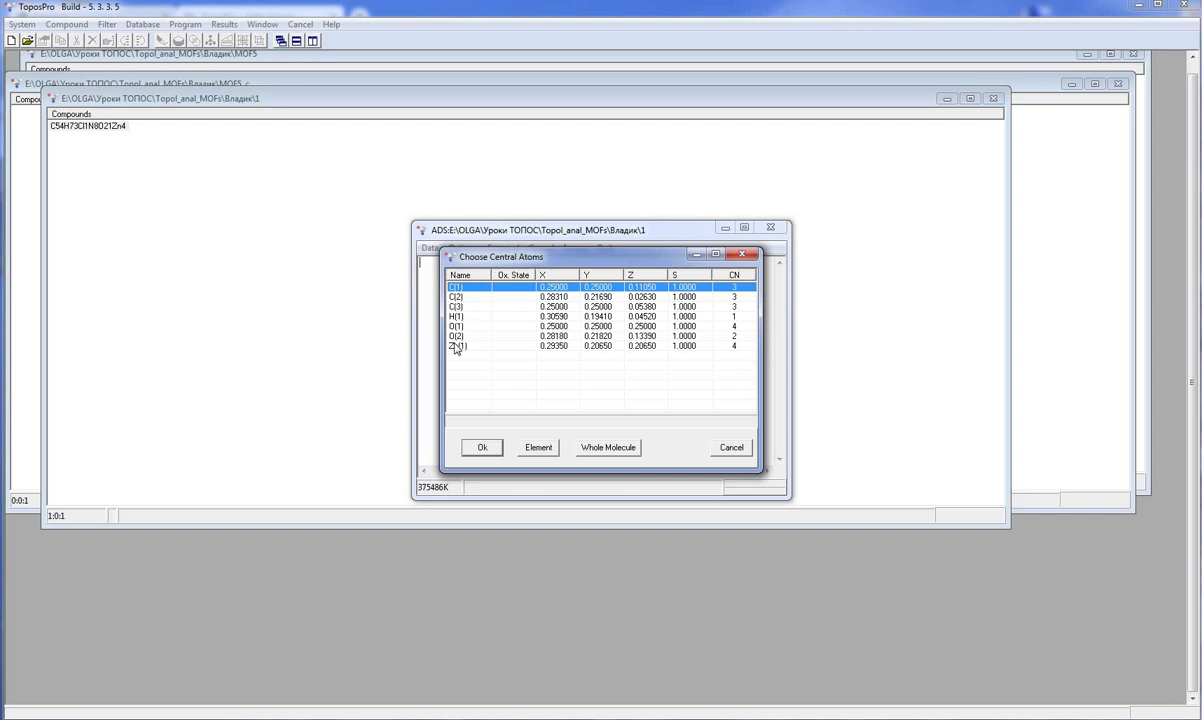
left_click(455, 346)
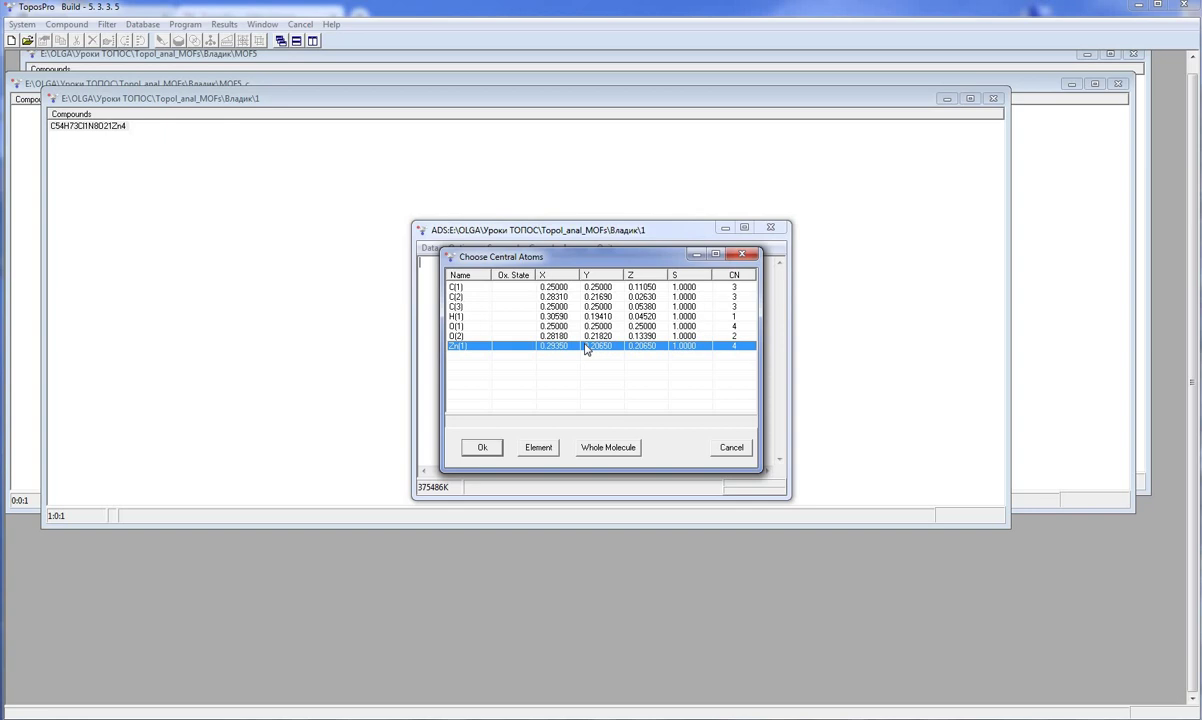
left_click(480, 447)
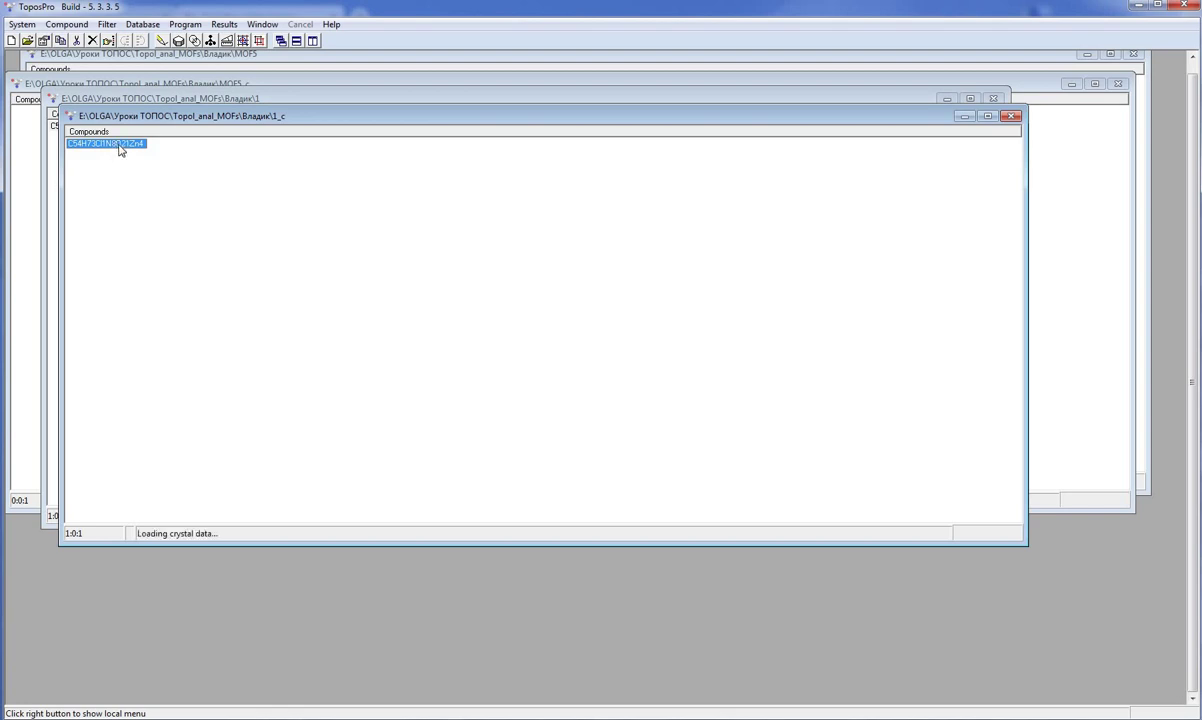
Review the simplification details in the 1_c compound's crystal data comments.
double_click(115, 143)
left_click(557, 208)
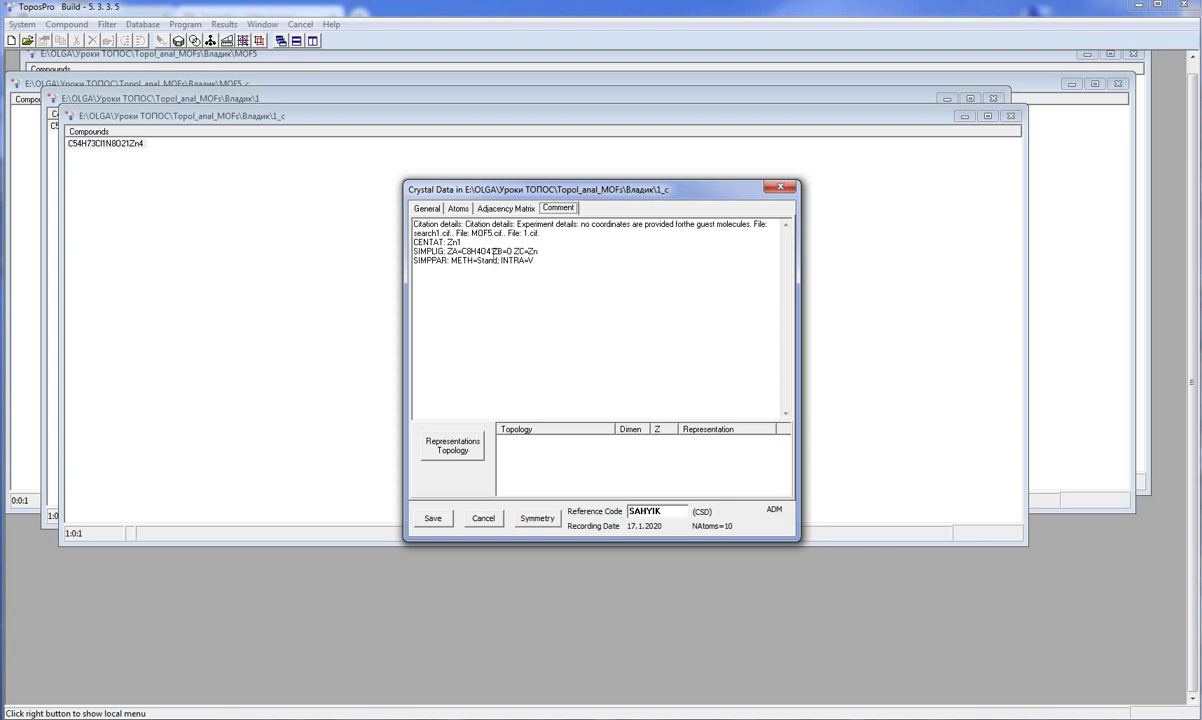
left_click(778, 188)
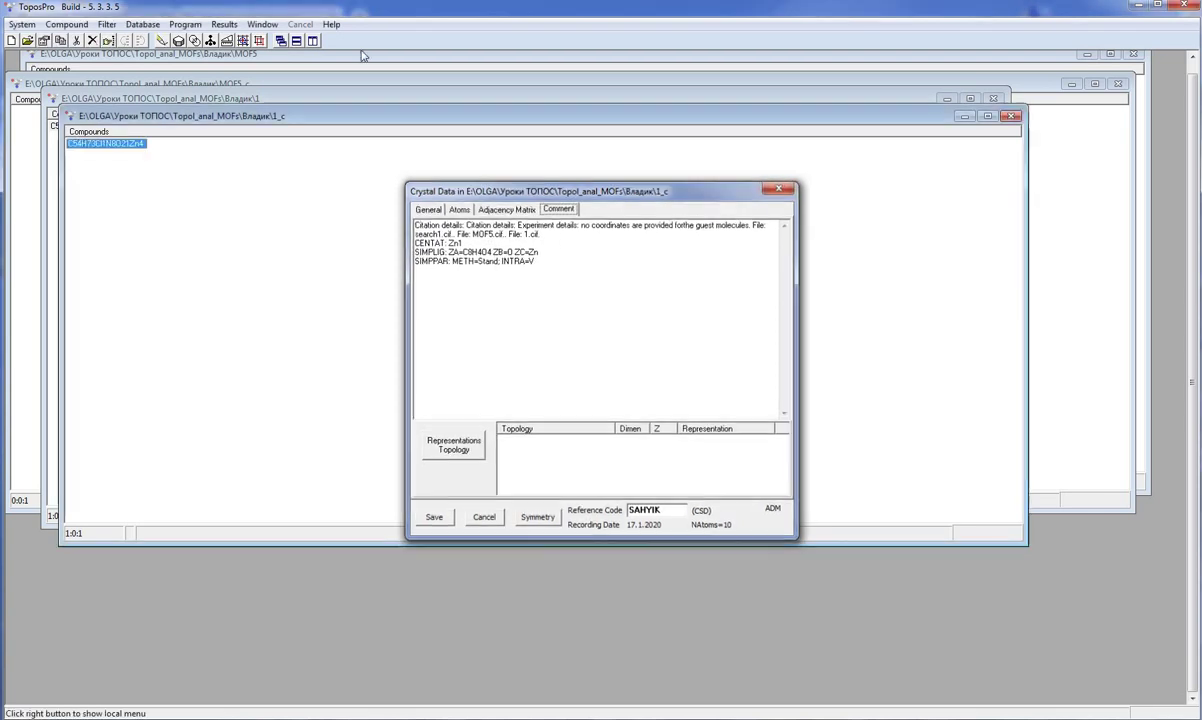
Rotate the 1_c structure in IsoCryst and inspect an oxygen and a zinc atom's positions.
left_click(162, 41)
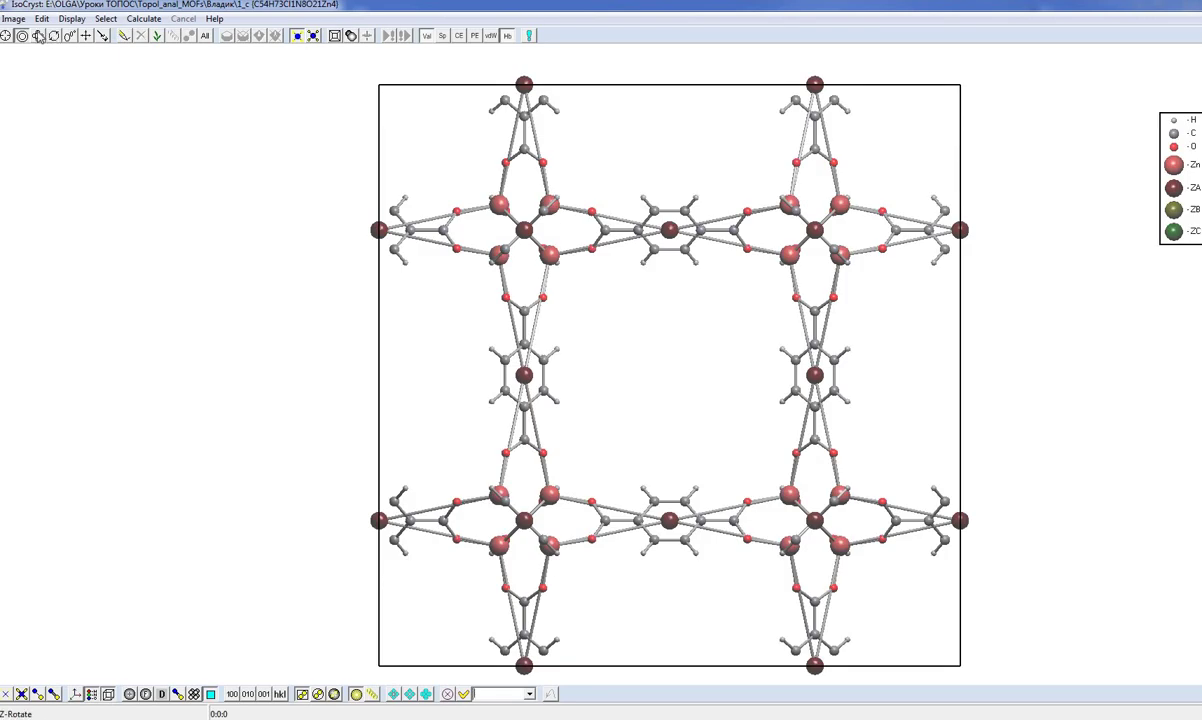
left_click(38, 35)
left_click_drag(598, 238, 486, 244)
left_click(22, 36)
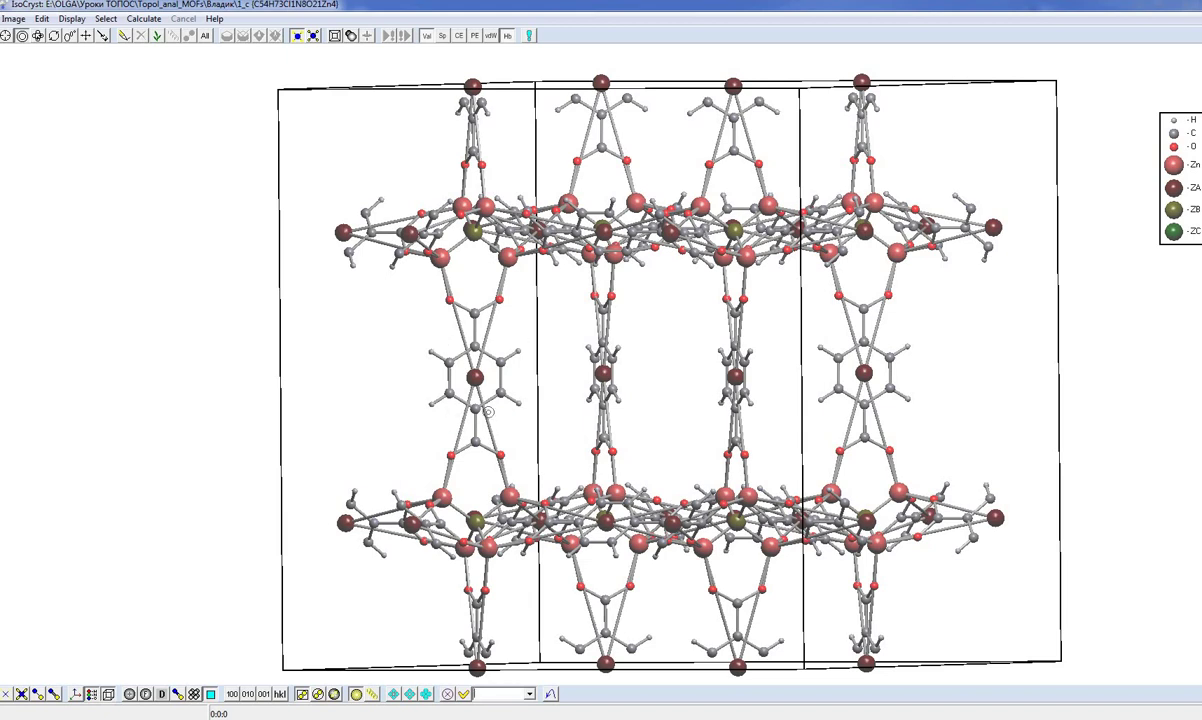
left_click(440, 218)
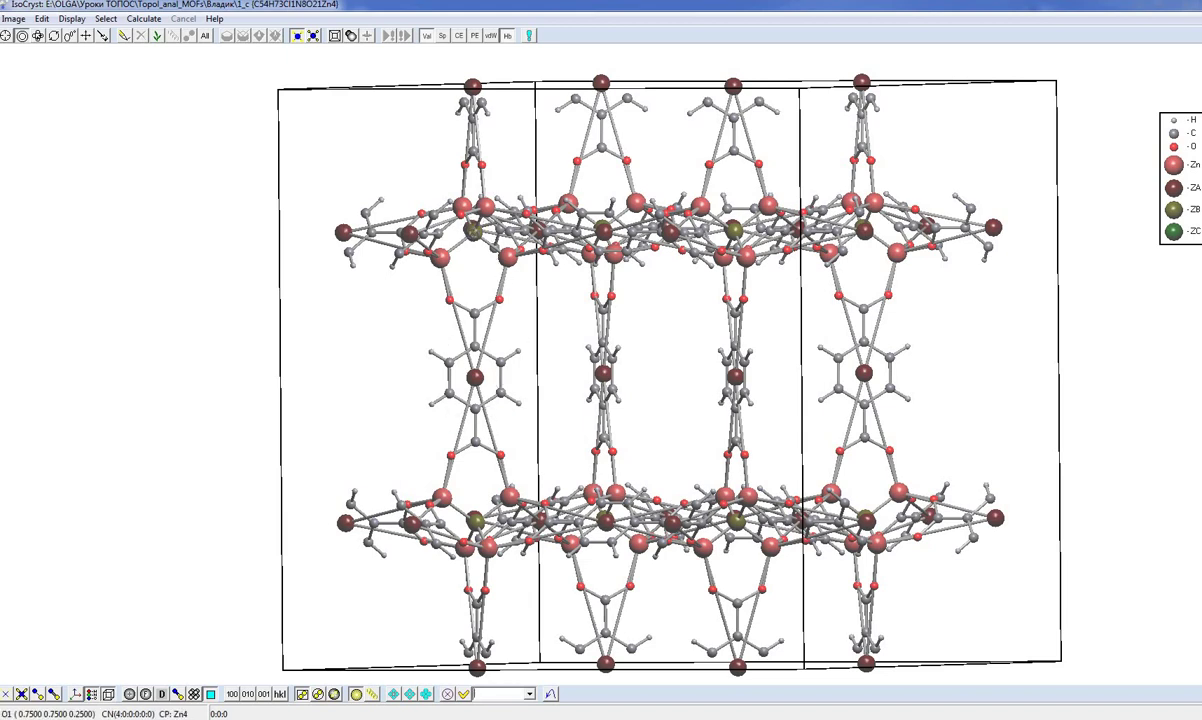
left_click(458, 265)
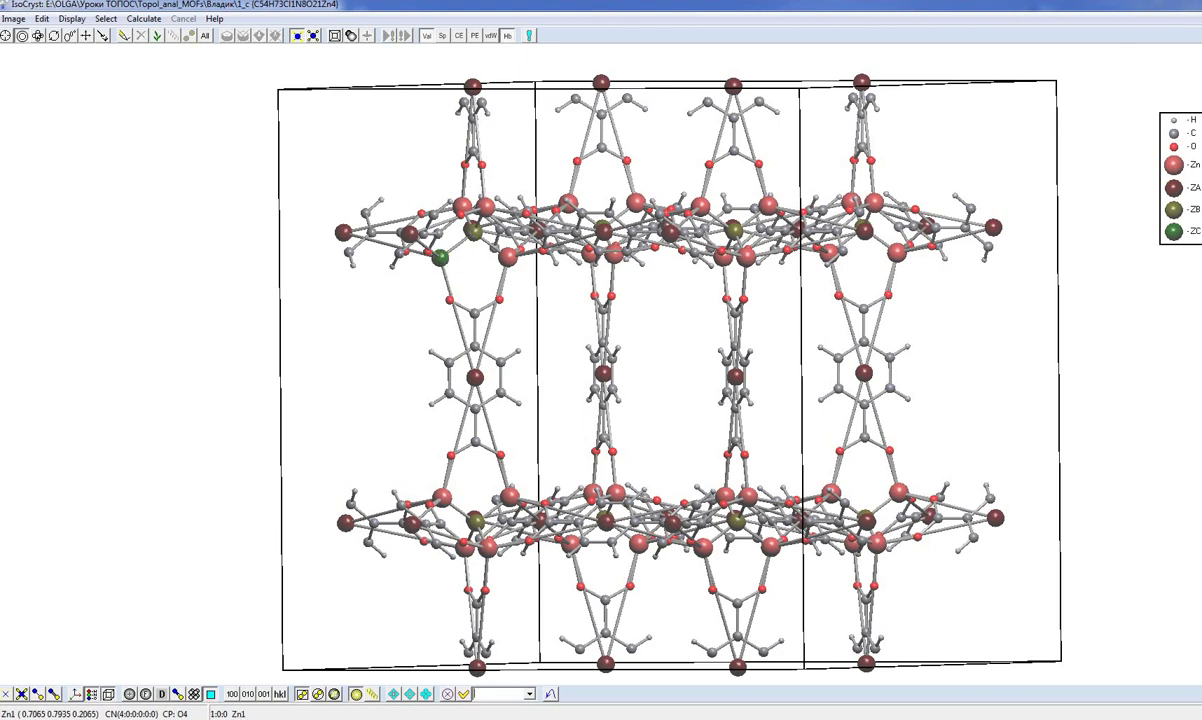
Launch ADS for compound 1 with Keep Initial Structure enabled.
key("alt+F4")
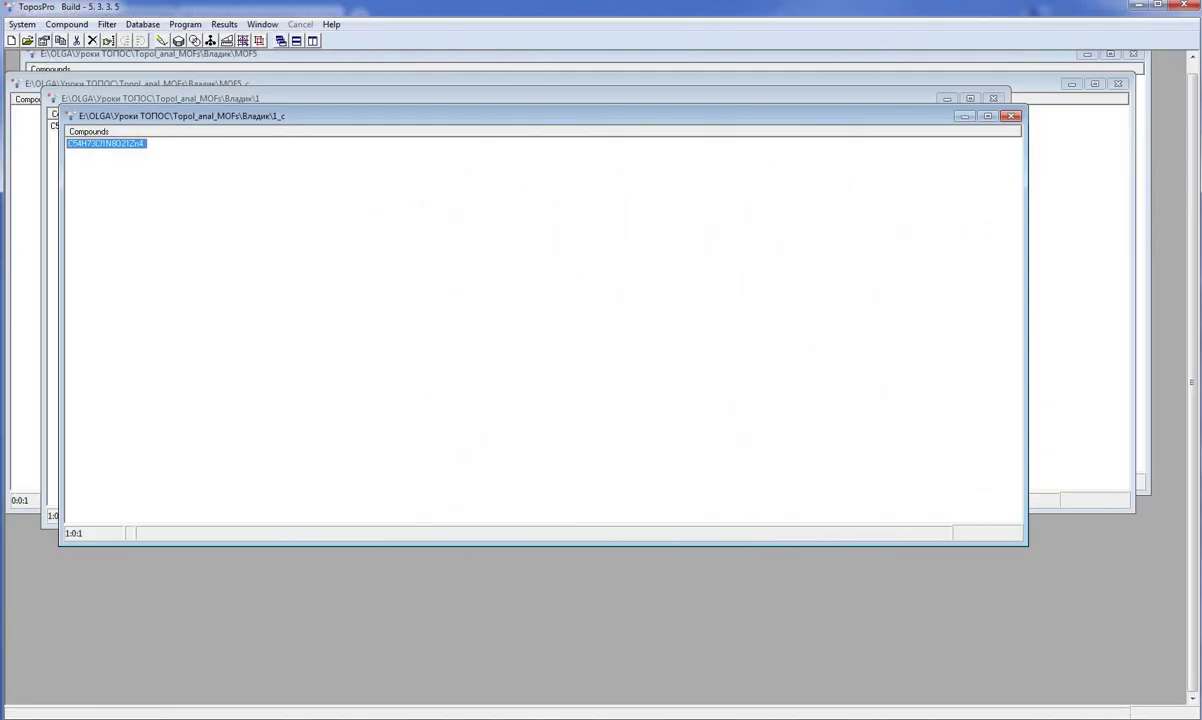
left_click(100, 97)
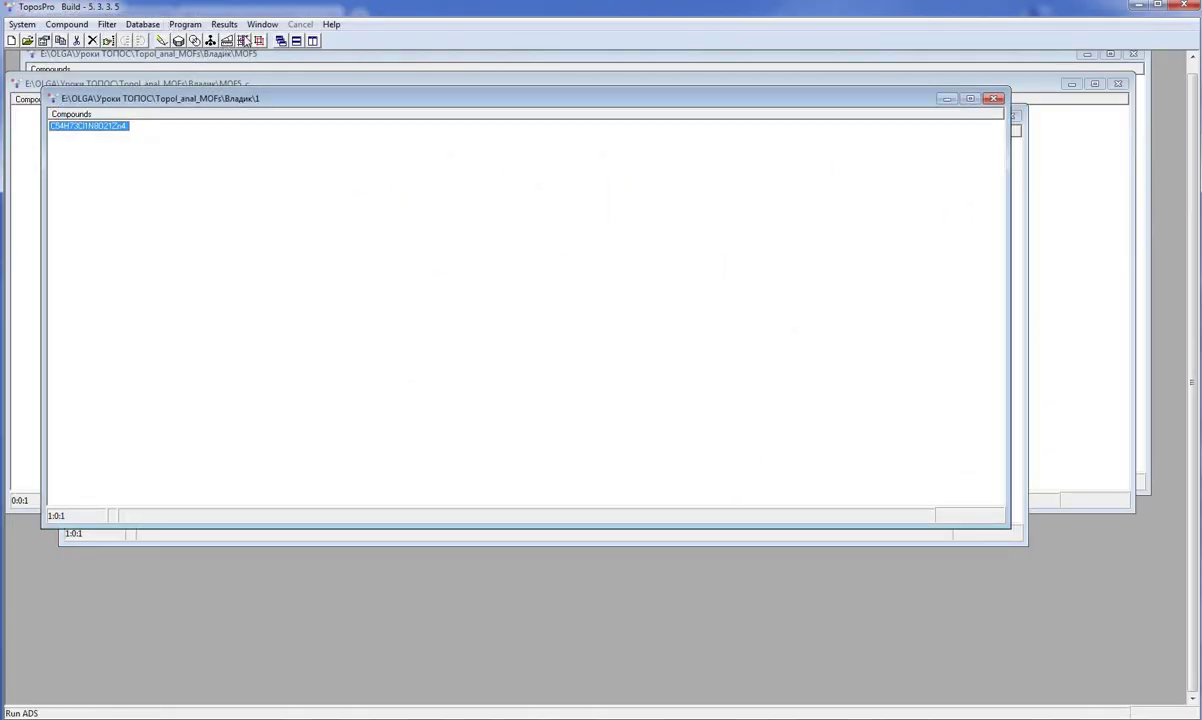
left_click(227, 40)
left_click(452, 253)
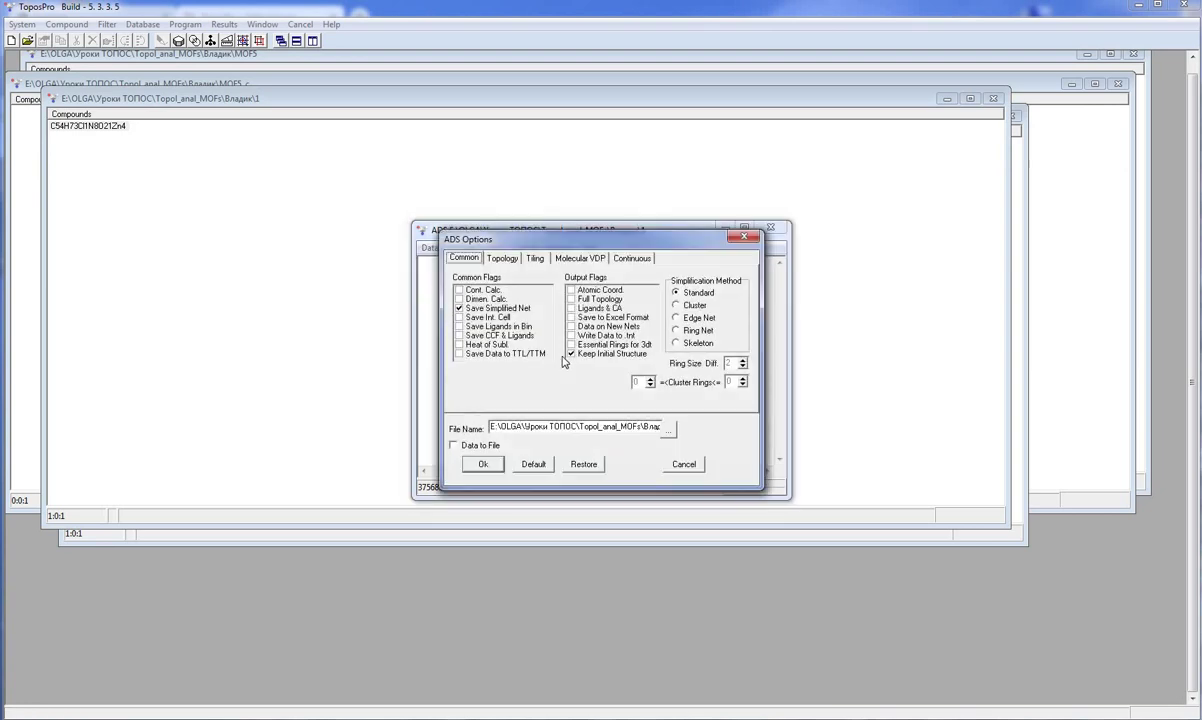
left_click(572, 353)
left_click(484, 466)
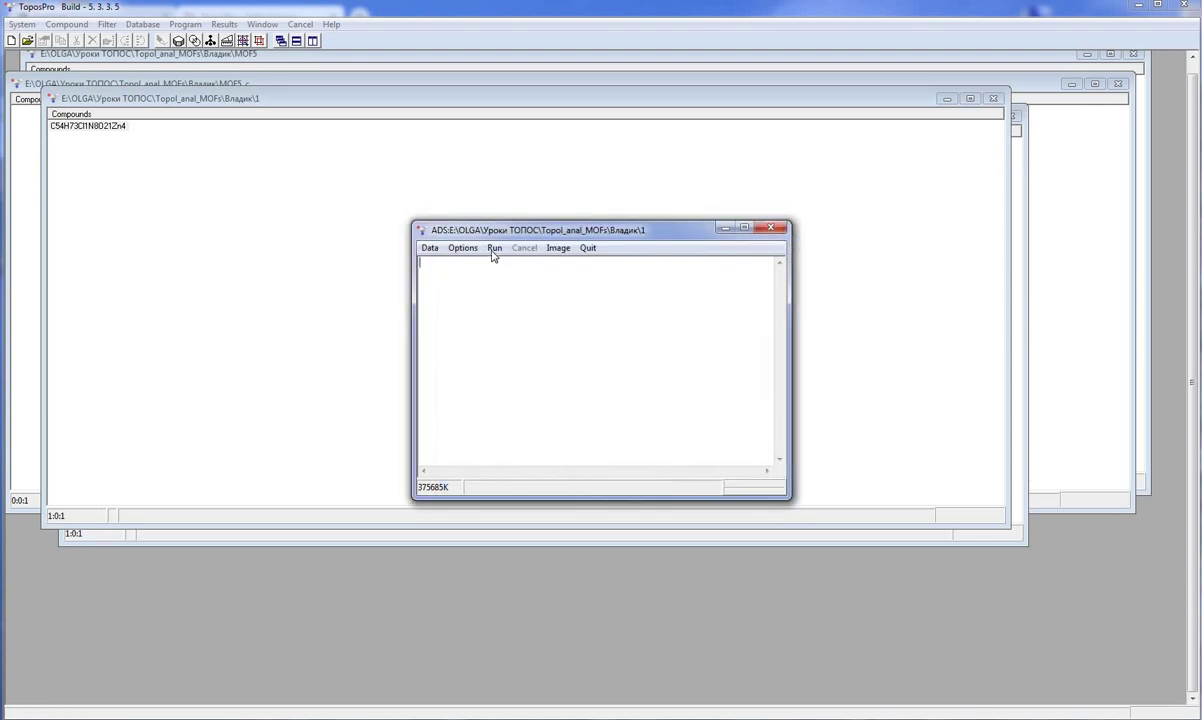
Simplify with Zn(1) central and confirm nodes ZA1, ZB1, ZC1 (CN=4) in the adjacency matrix.
left_click(494, 248)
left_click(638, 390)
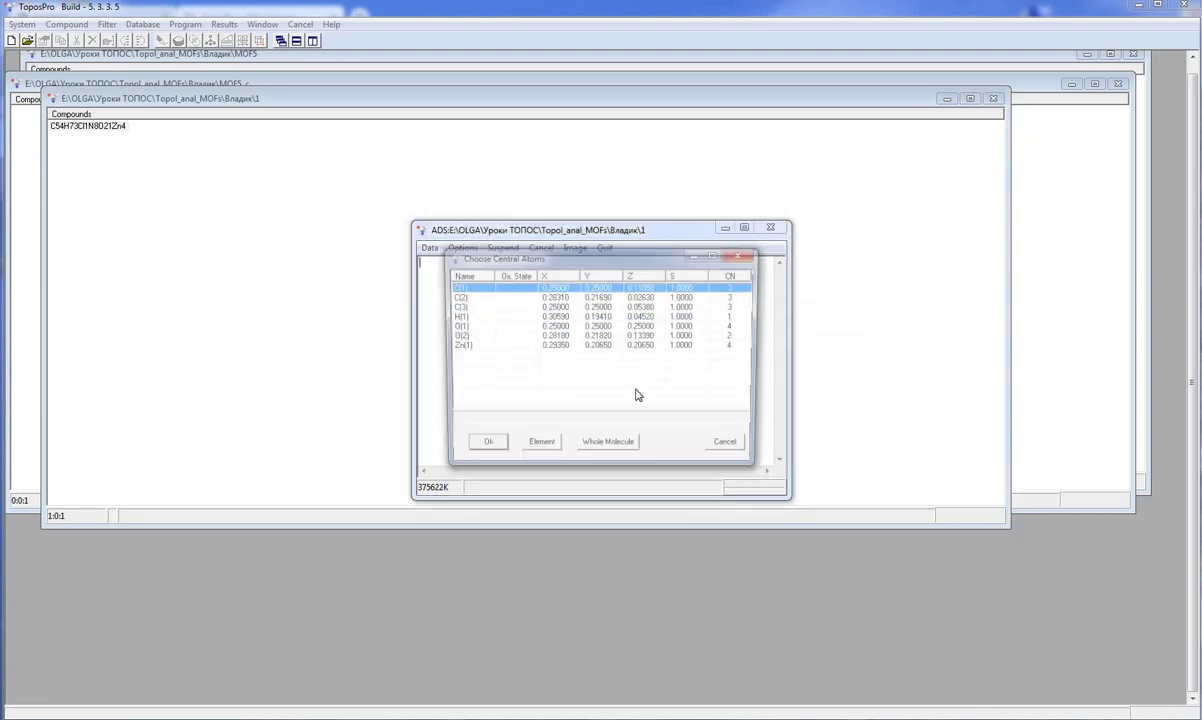
left_click(550, 346)
left_click(483, 448)
double_click(135, 173)
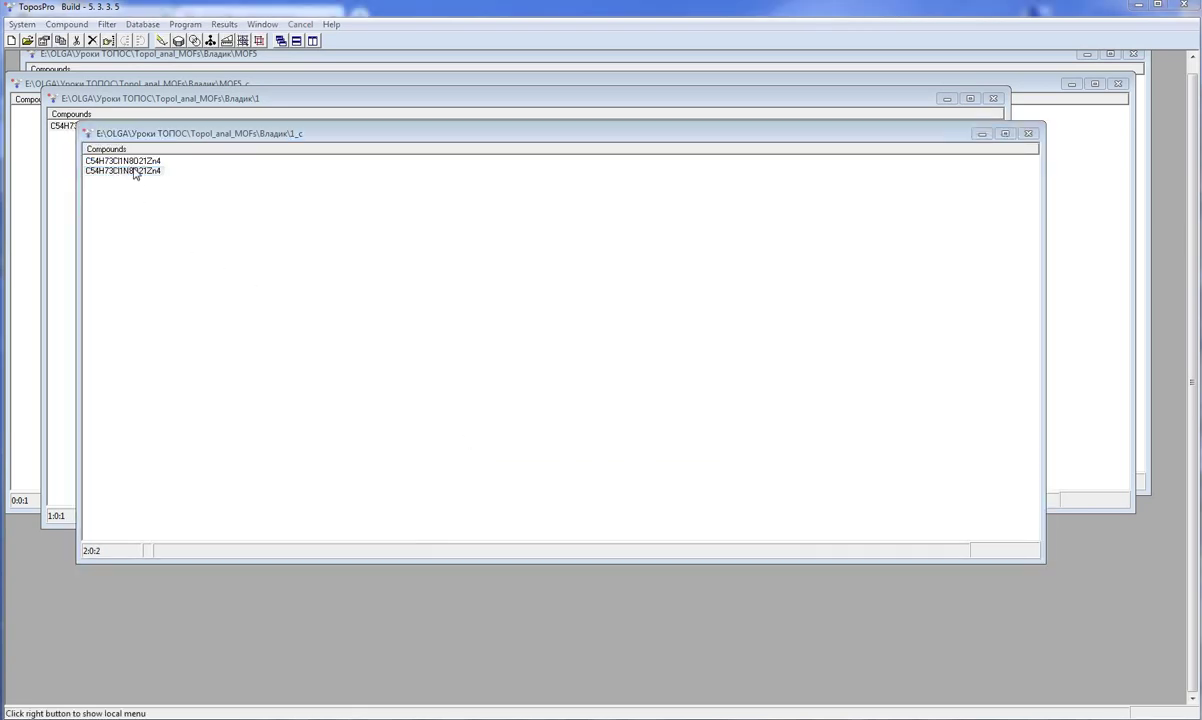
left_click(507, 209)
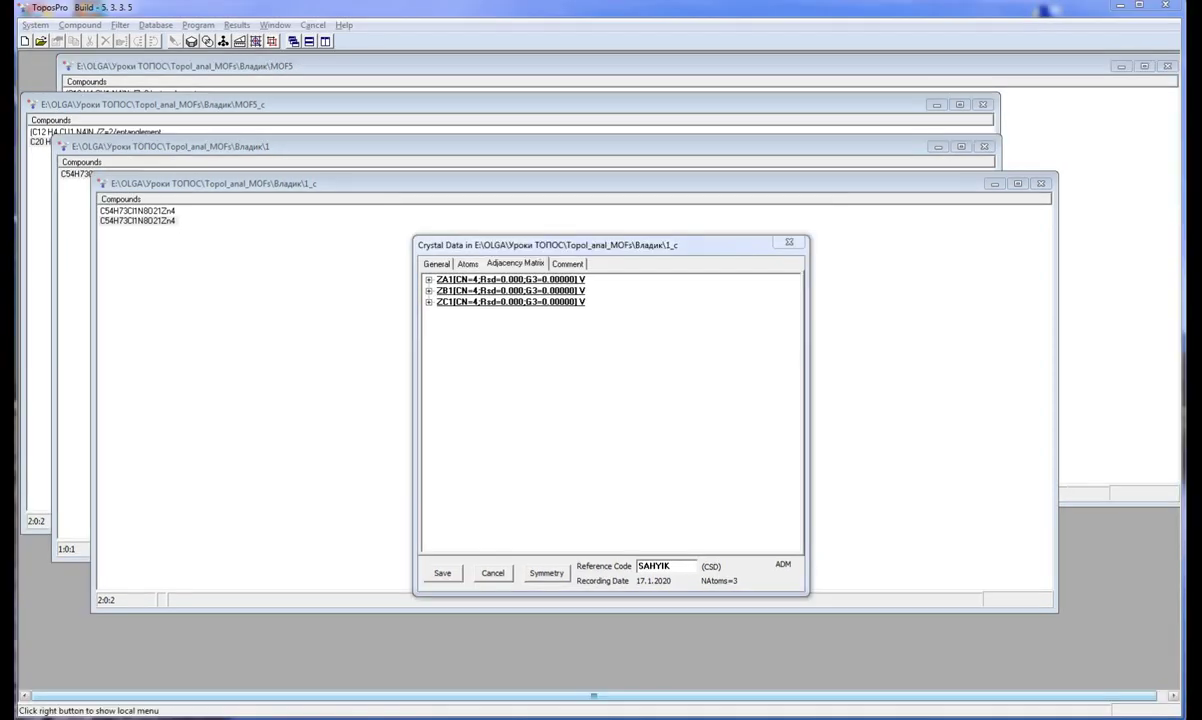
Run ADS with default options on the simplified net, selecting ZA, ZB and ZC as centres.
key("Escape")
key("alt+p")
key("Down")
key("Down")
key("Down")
key("Down")
key("Down")
key("Return")
key("alt+o")
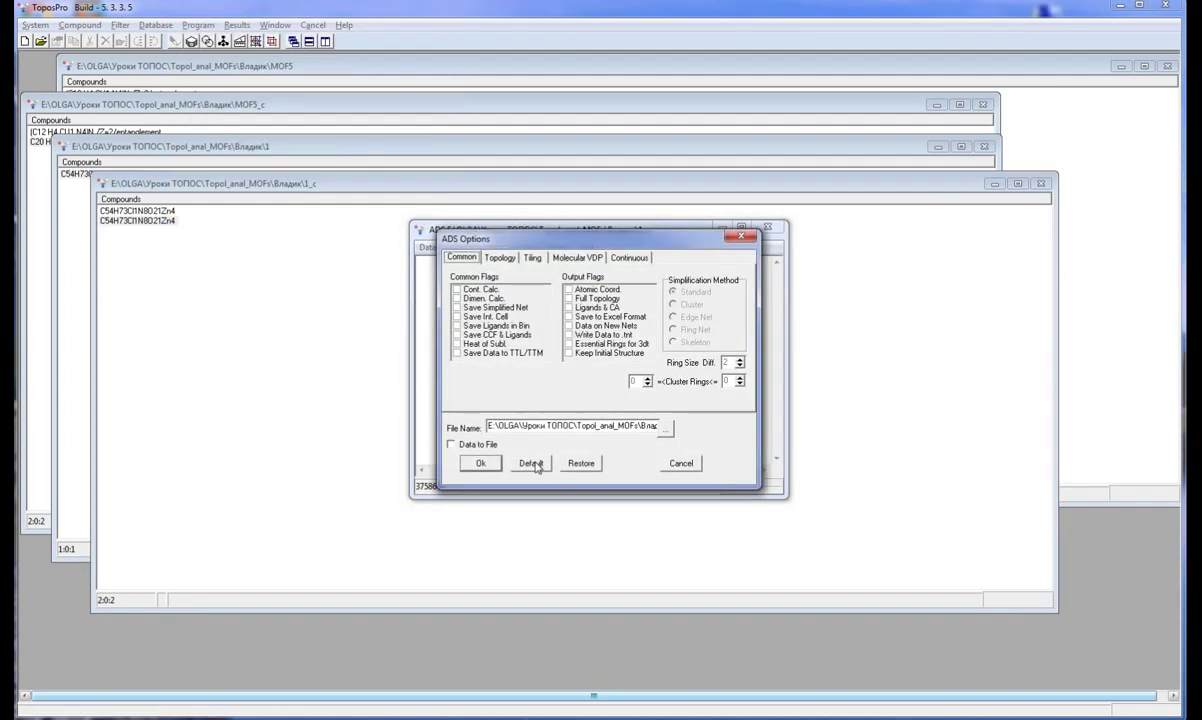
left_click(531, 463)
left_click(481, 465)
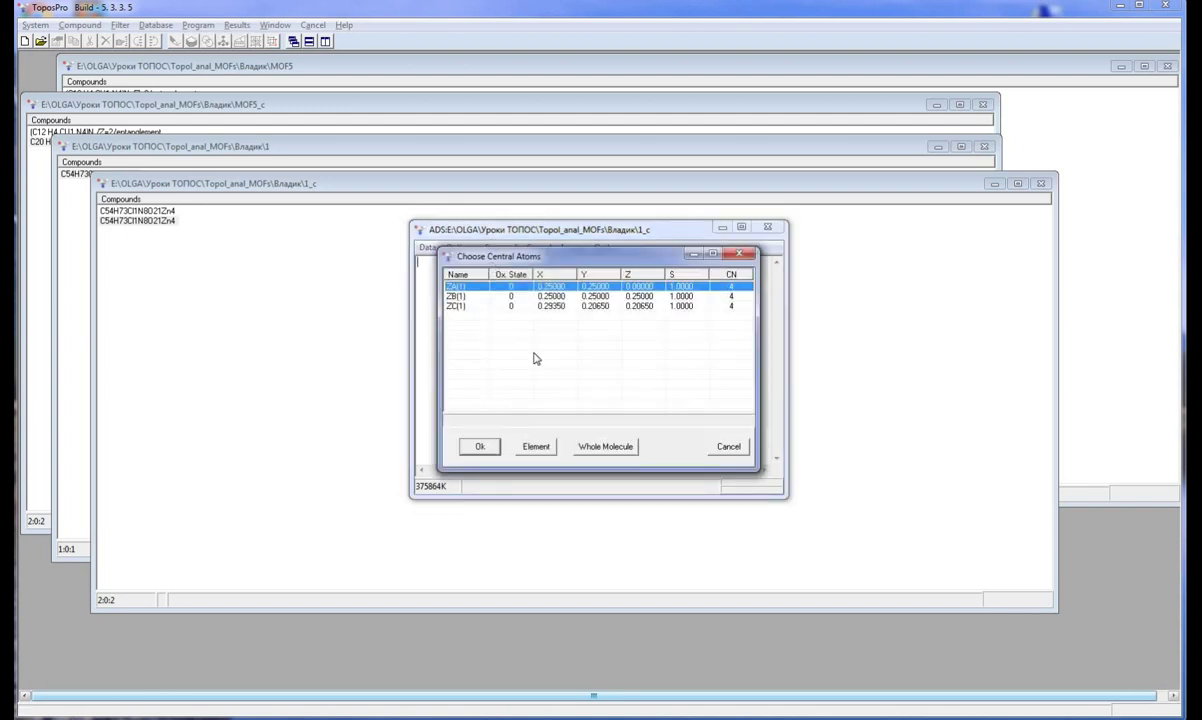
right_click(535, 335)
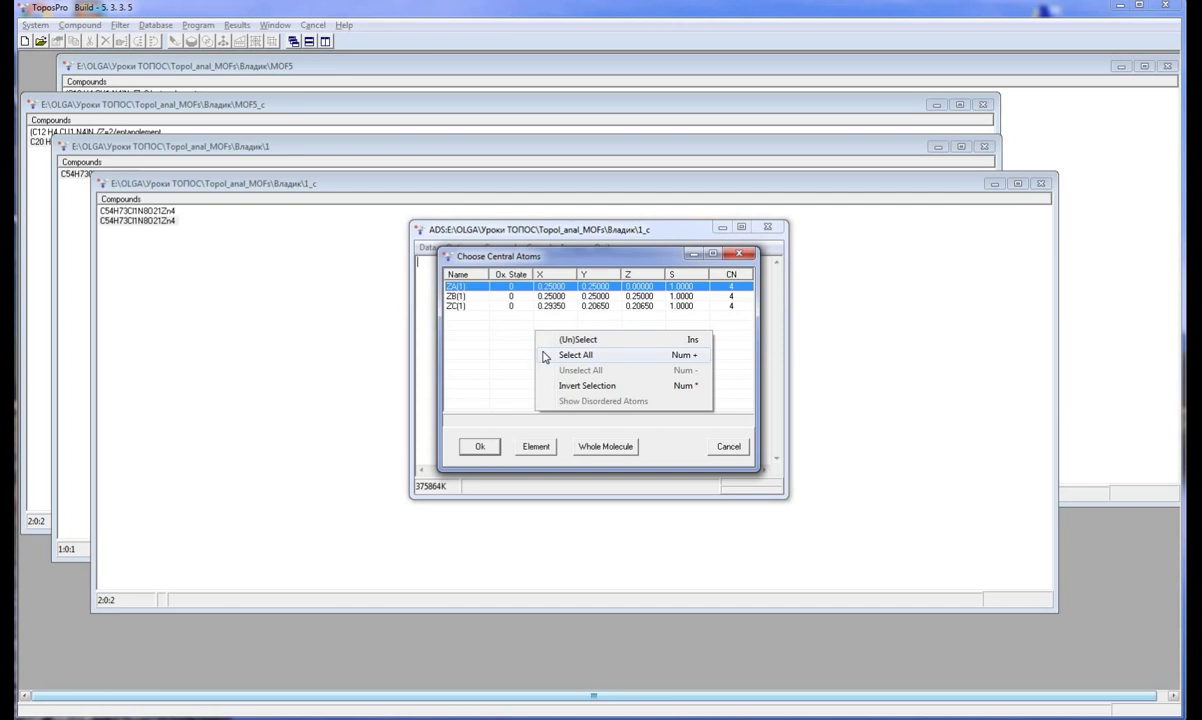
left_click(575, 355)
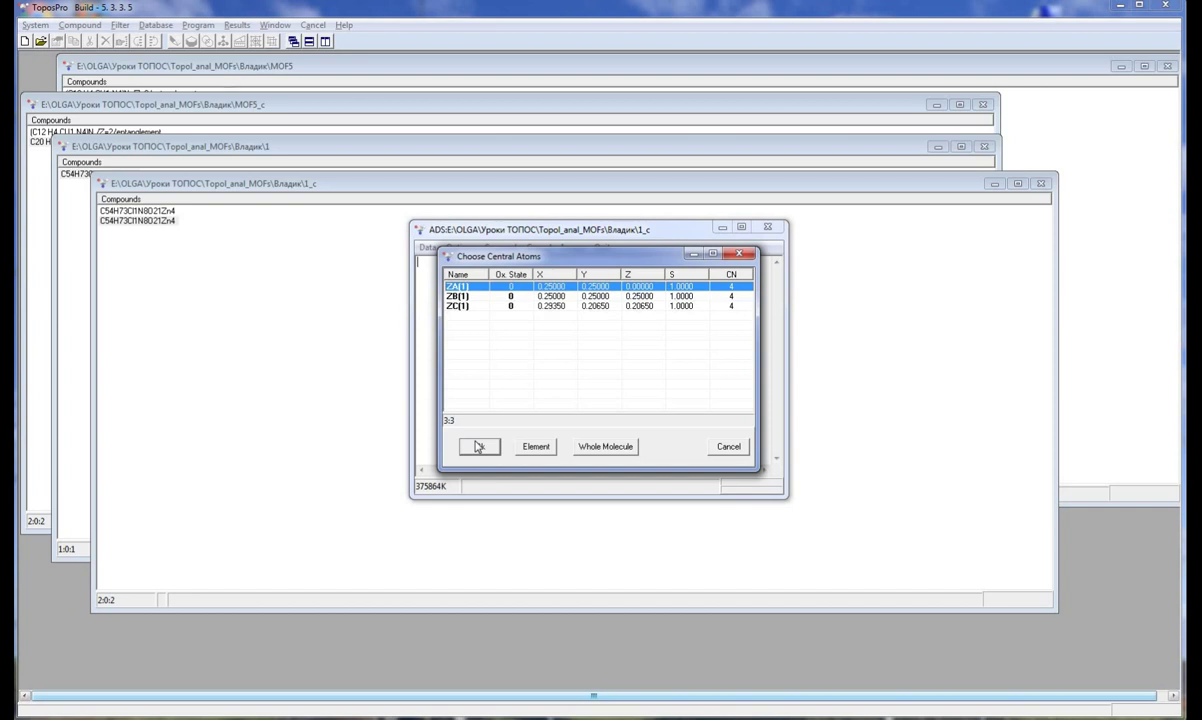
left_click(479, 446)
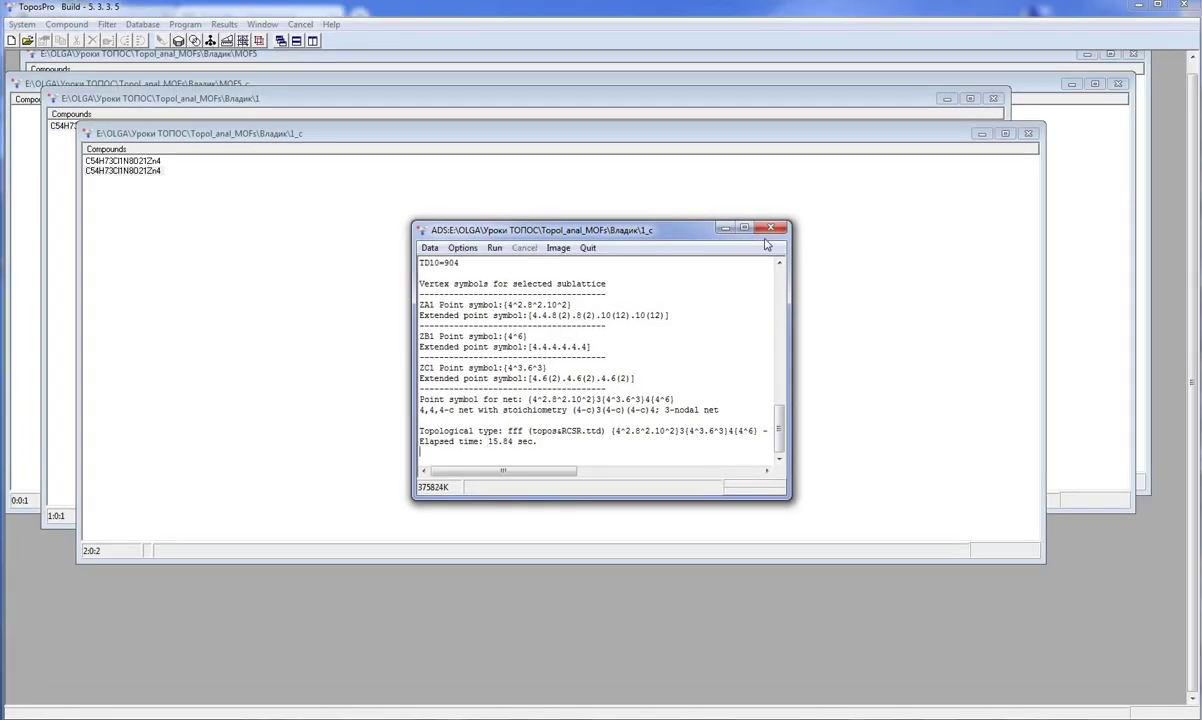
Discard the fff results and rotate the ZA–ZB–ZC net in IsoCryst before closing it.
left_click(771, 228)
key("Return")
left_click(158, 40)
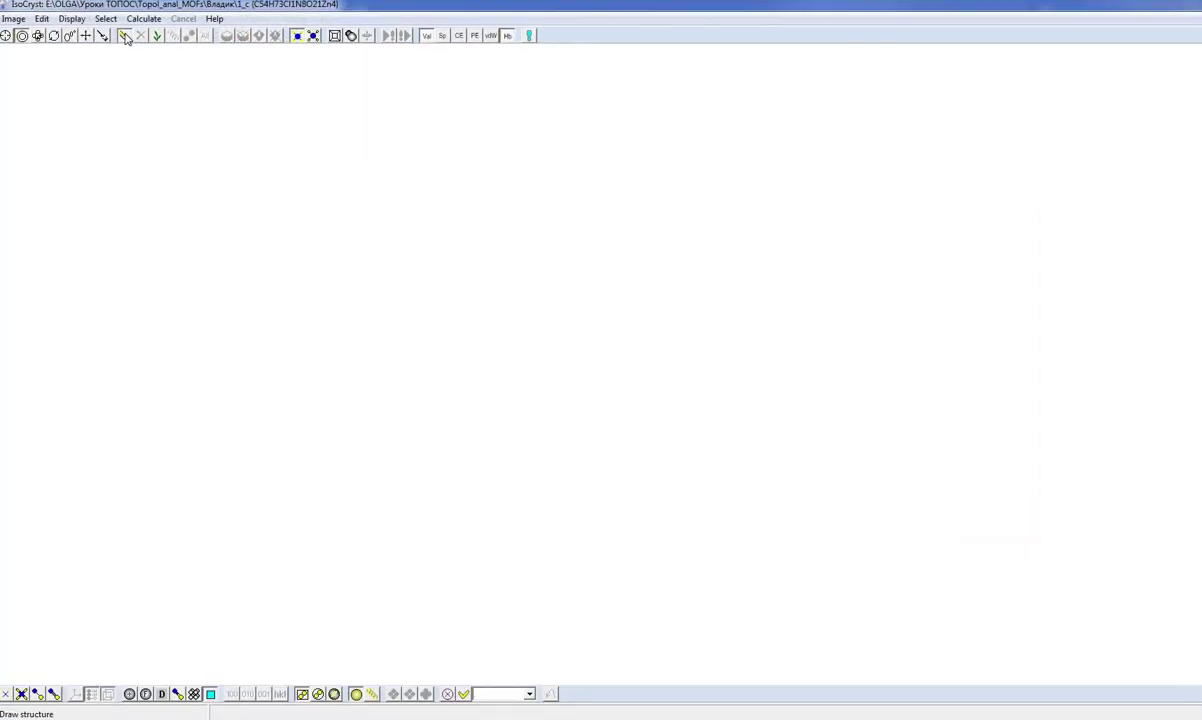
left_click_drag(288, 175, 207, 180)
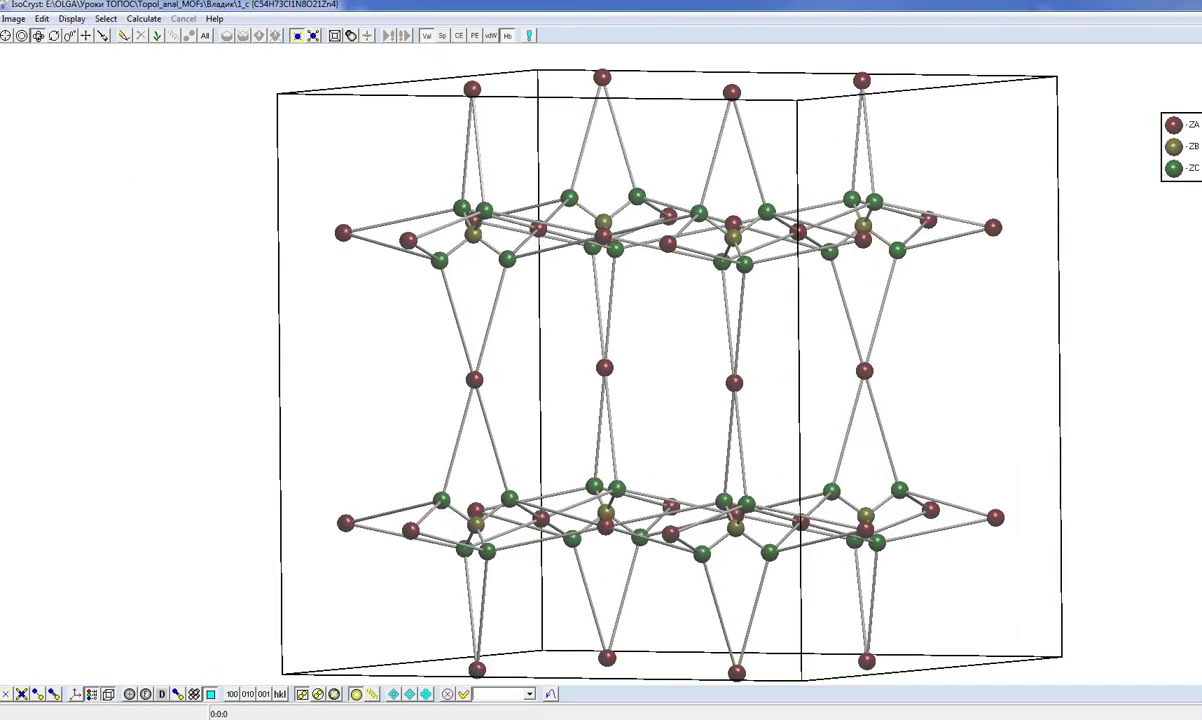
key("alt+F4")
Search TopCryst for fff, open its topology page, and return to ToposPro.
mouse_move(245, 716)
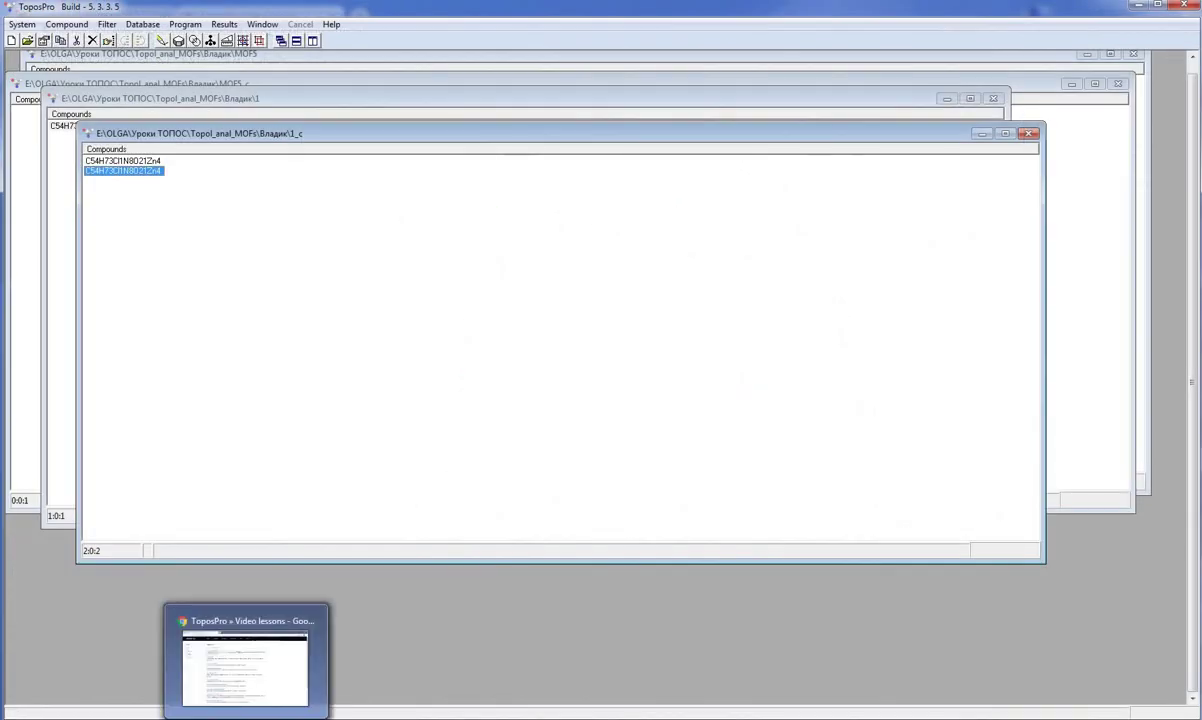
left_click(245, 660)
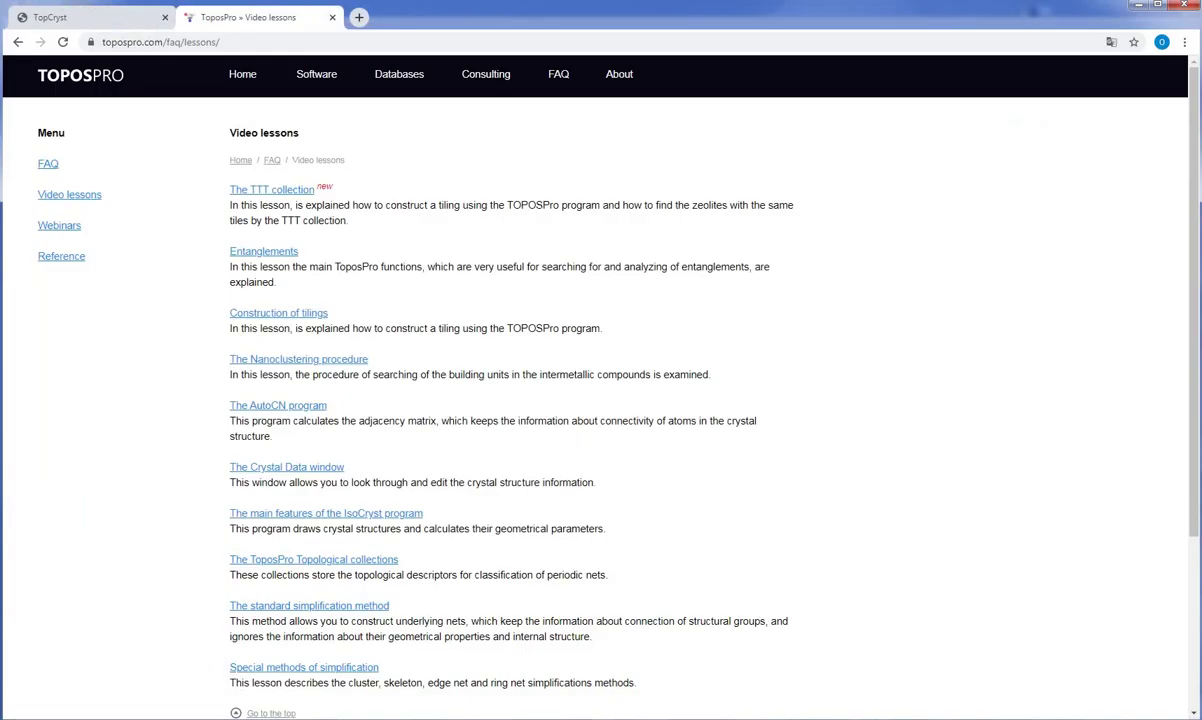
left_click(70, 15)
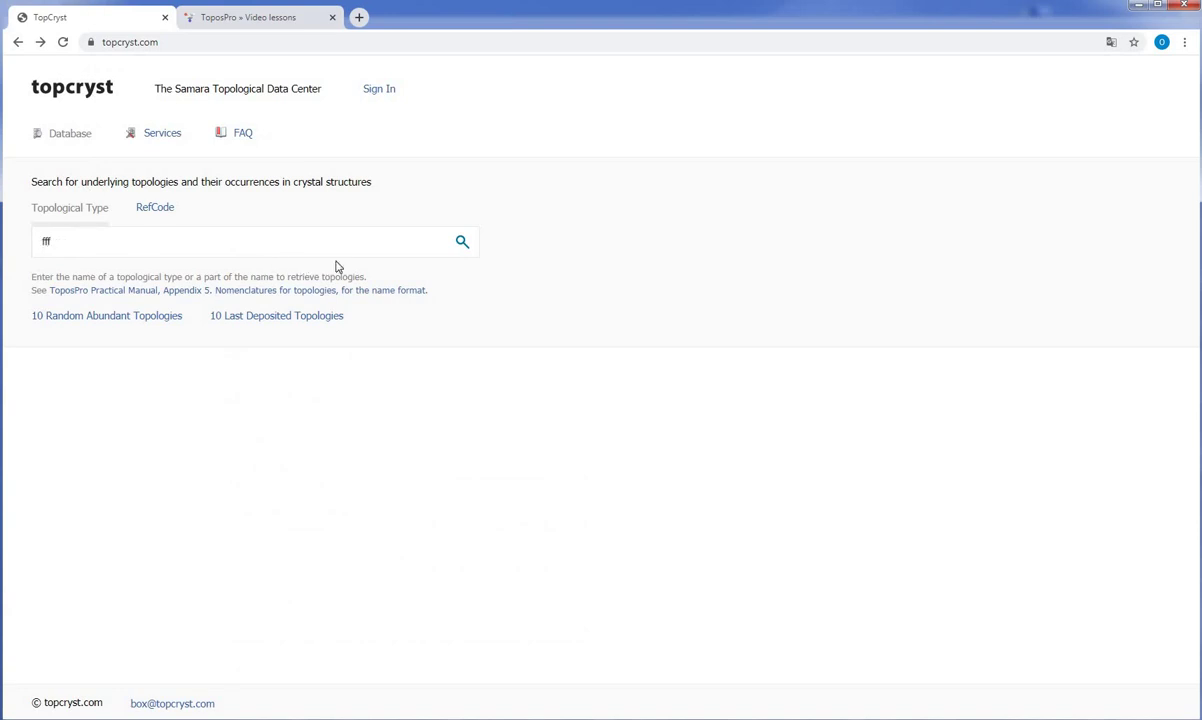
left_click(461, 243)
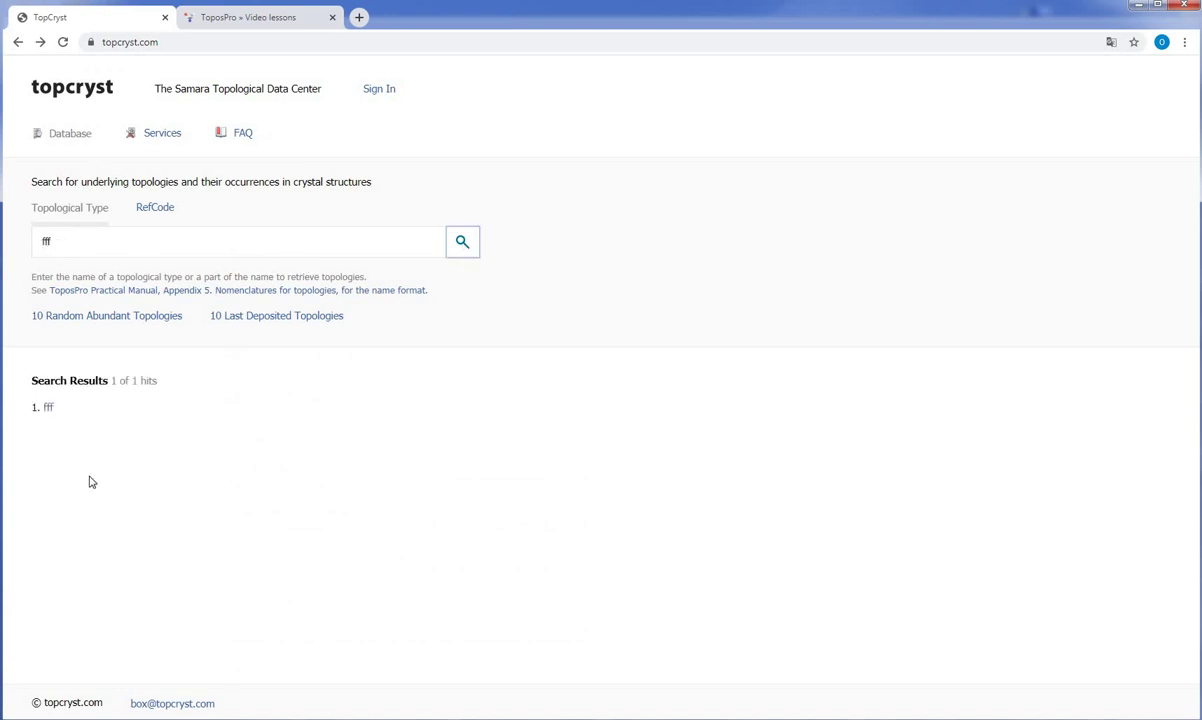
left_click(48, 411)
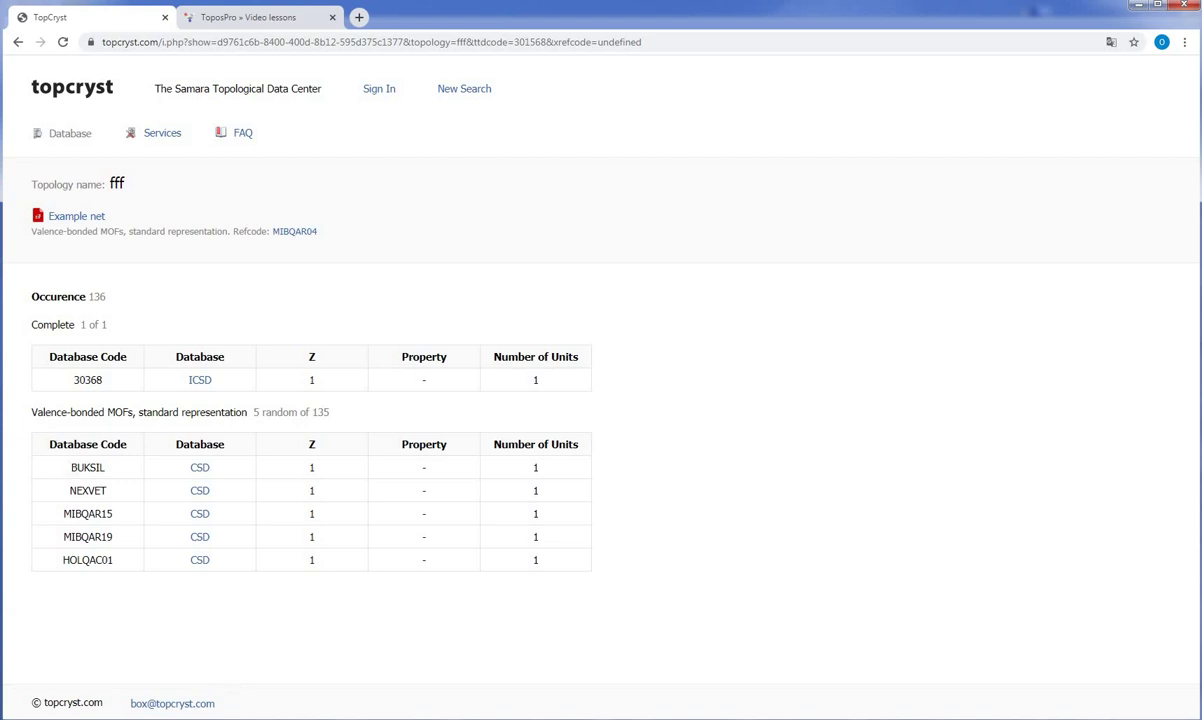
mouse_move(330, 714)
left_click(349, 684)
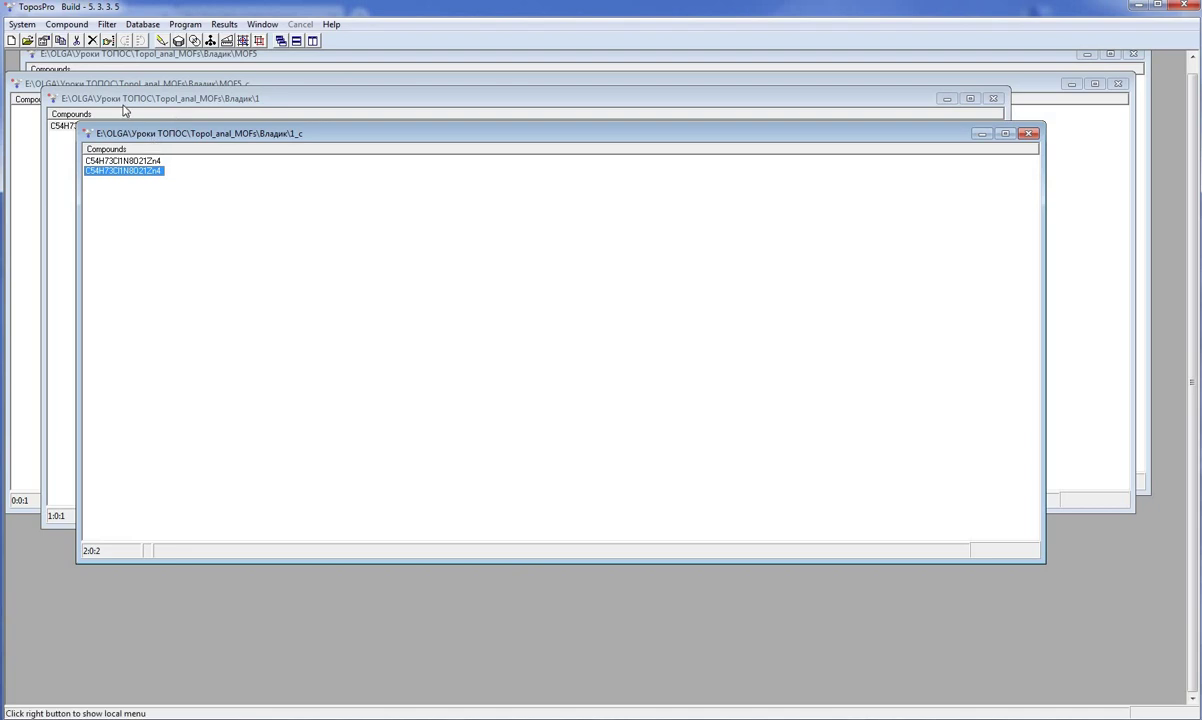
Open compound 1's original Zn–O–C–H framework in IsoCryst, rotate it into perspective, then close it.
left_click(125, 111)
left_click(160, 41)
left_click(38, 35)
left_click_drag(380, 258, 465, 327)
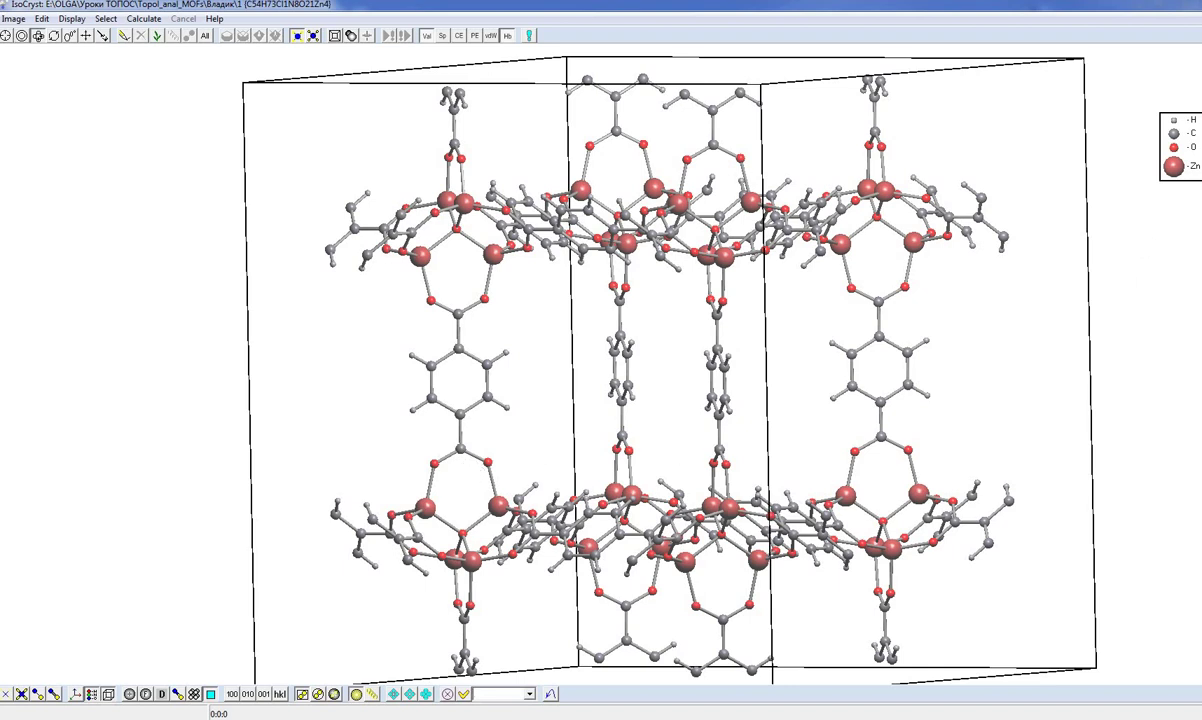
key("alt+F4")
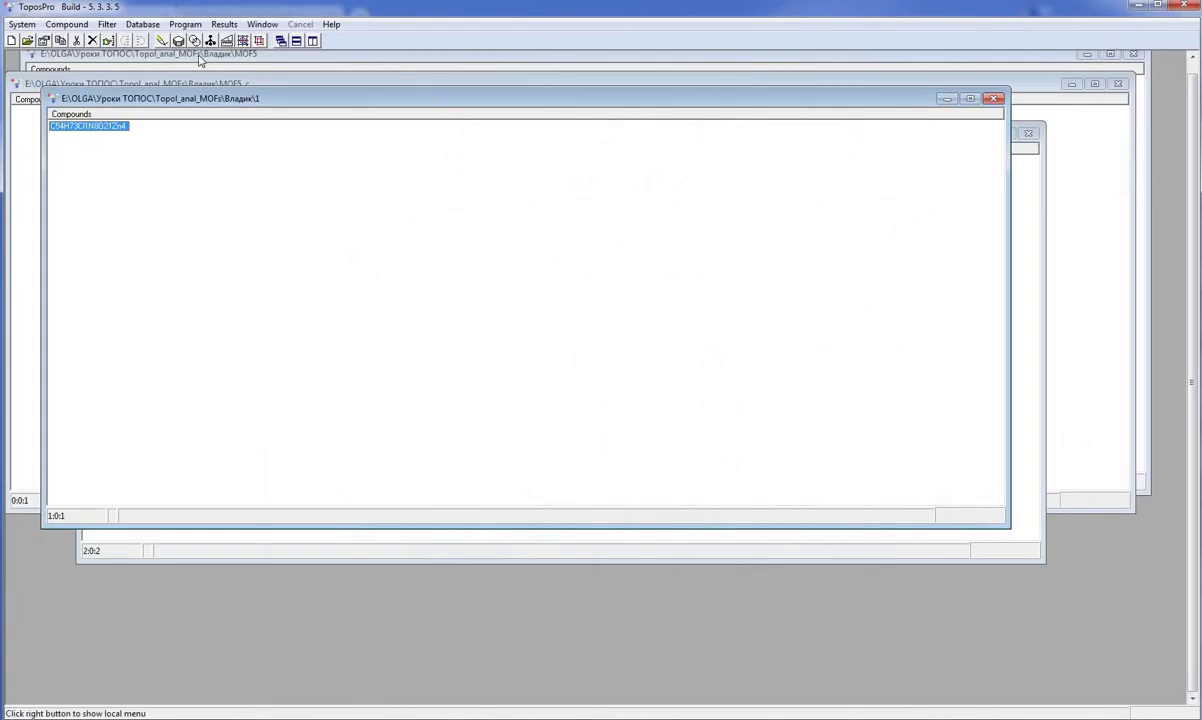
Set the ADS options to the Cluster simplification method with Save Simplified Net turned on.
left_click(227, 41)
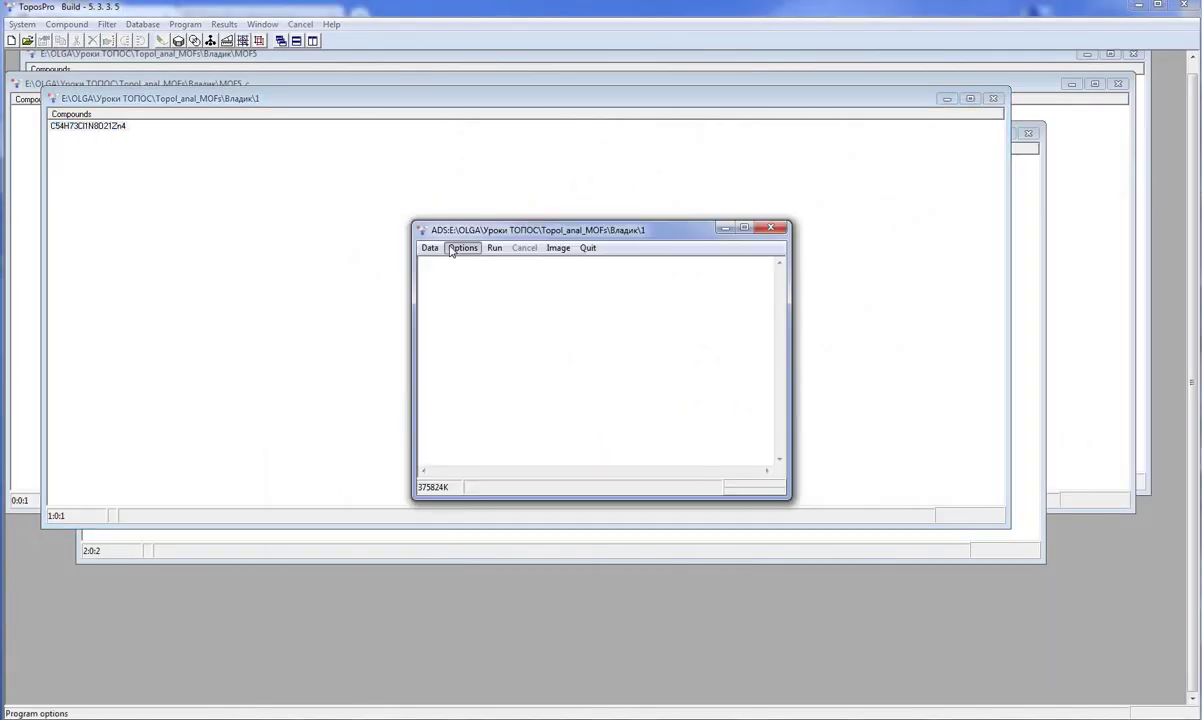
left_click(462, 248)
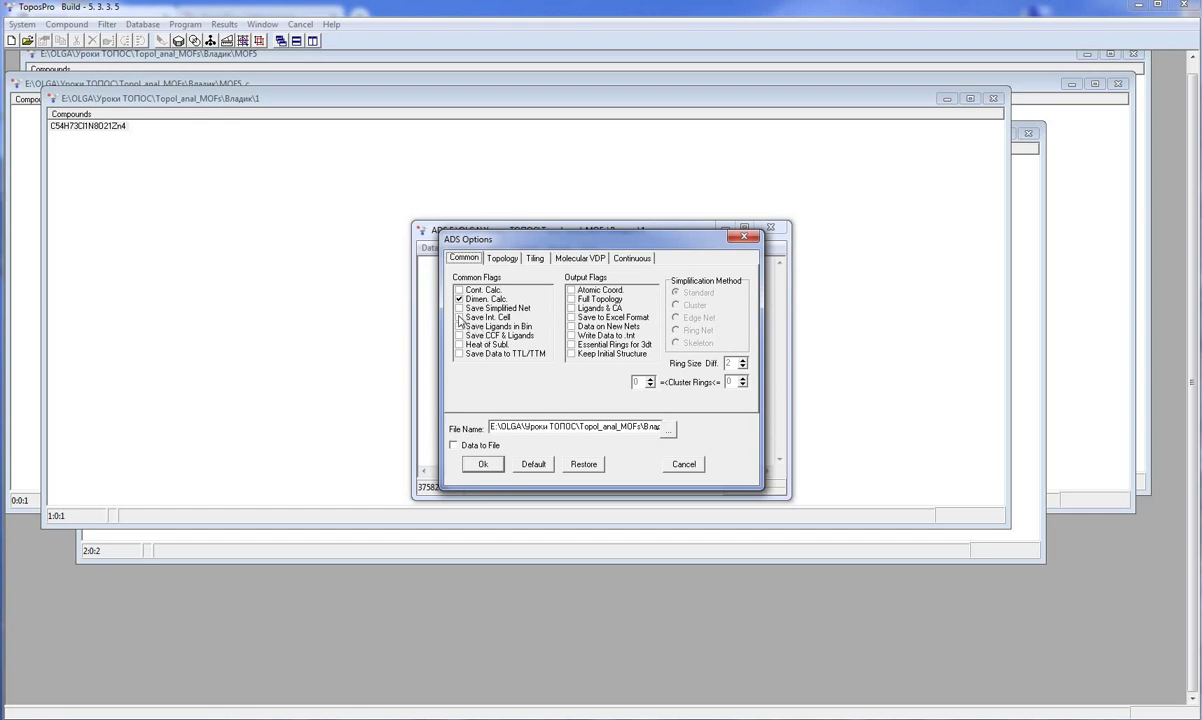
left_click(459, 309)
left_click(614, 384)
left_click(676, 306)
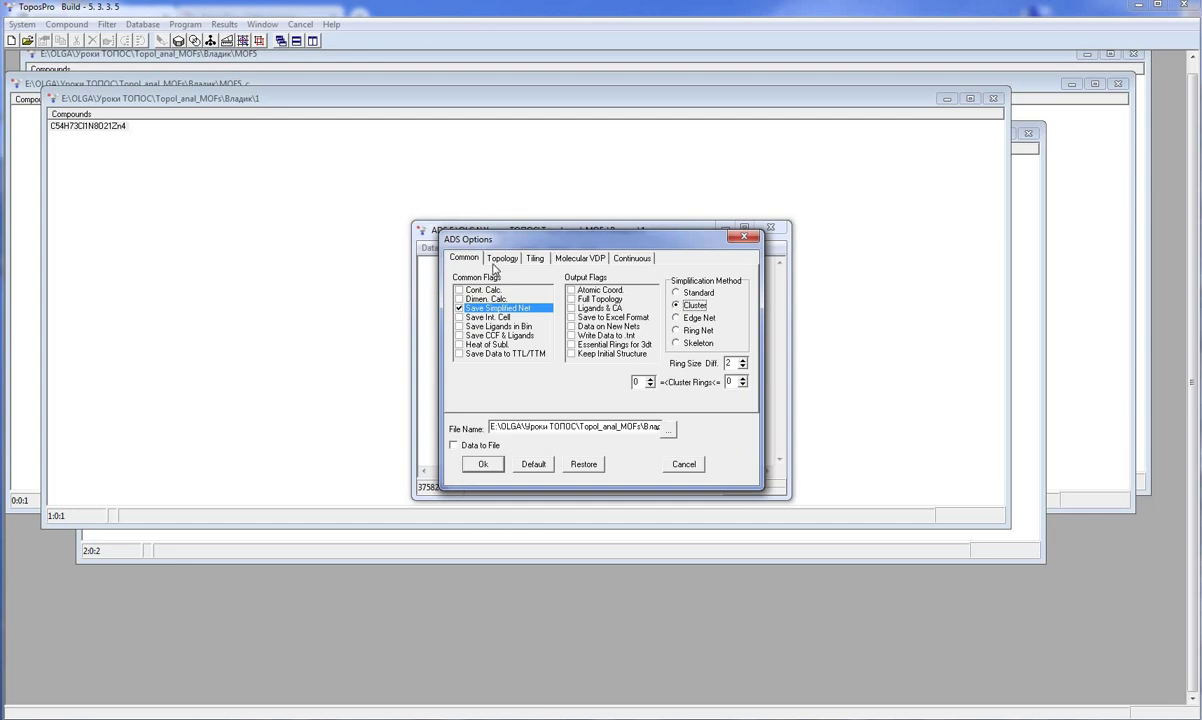
left_click(476, 464)
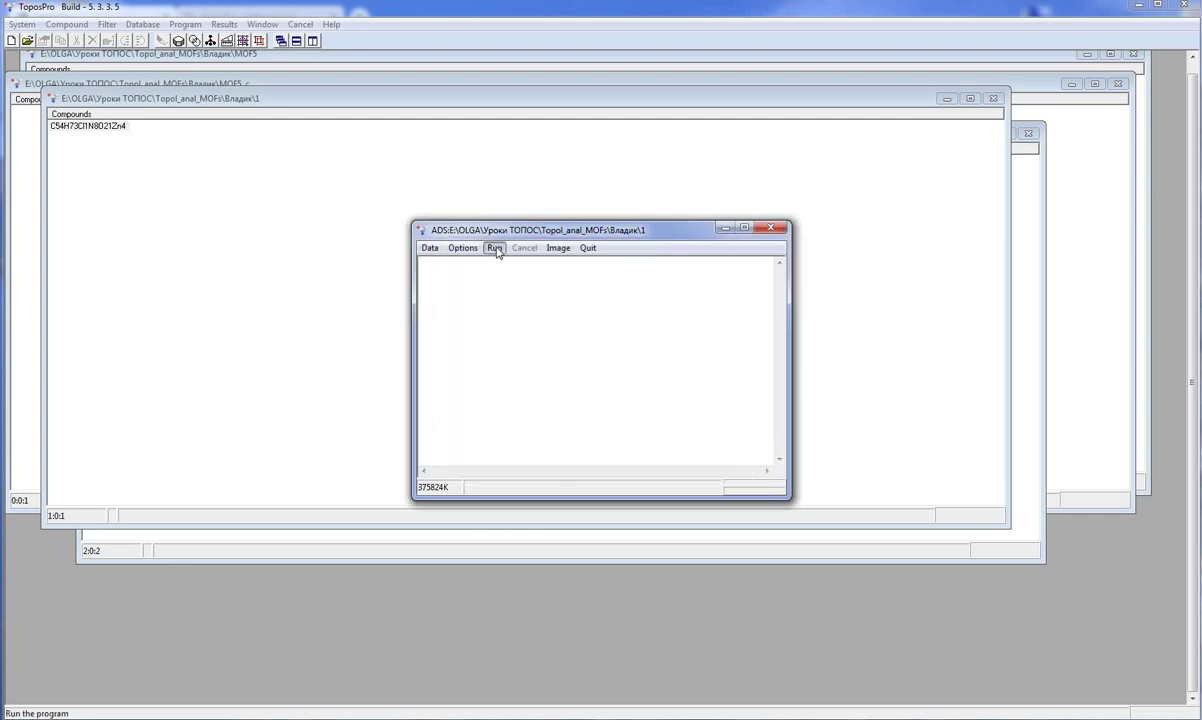
Start the run, reload the compound data, and select all seven atoms as central atoms.
left_click(495, 250)
left_click(634, 385)
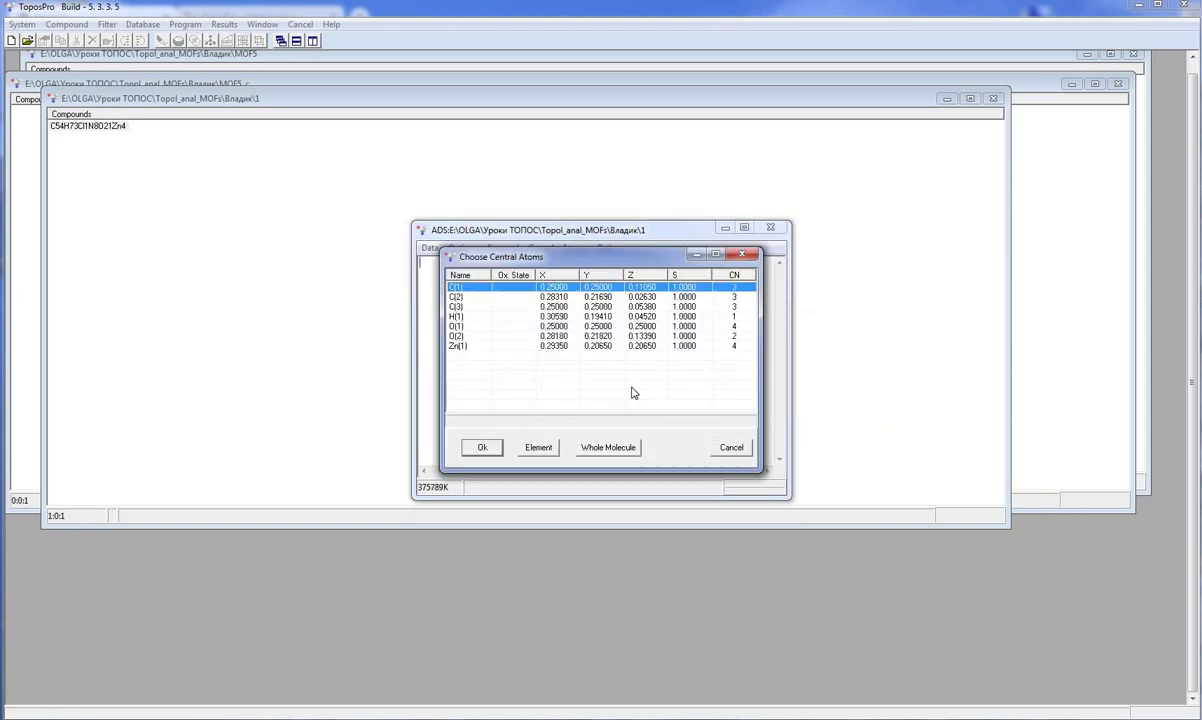
right_click(632, 392)
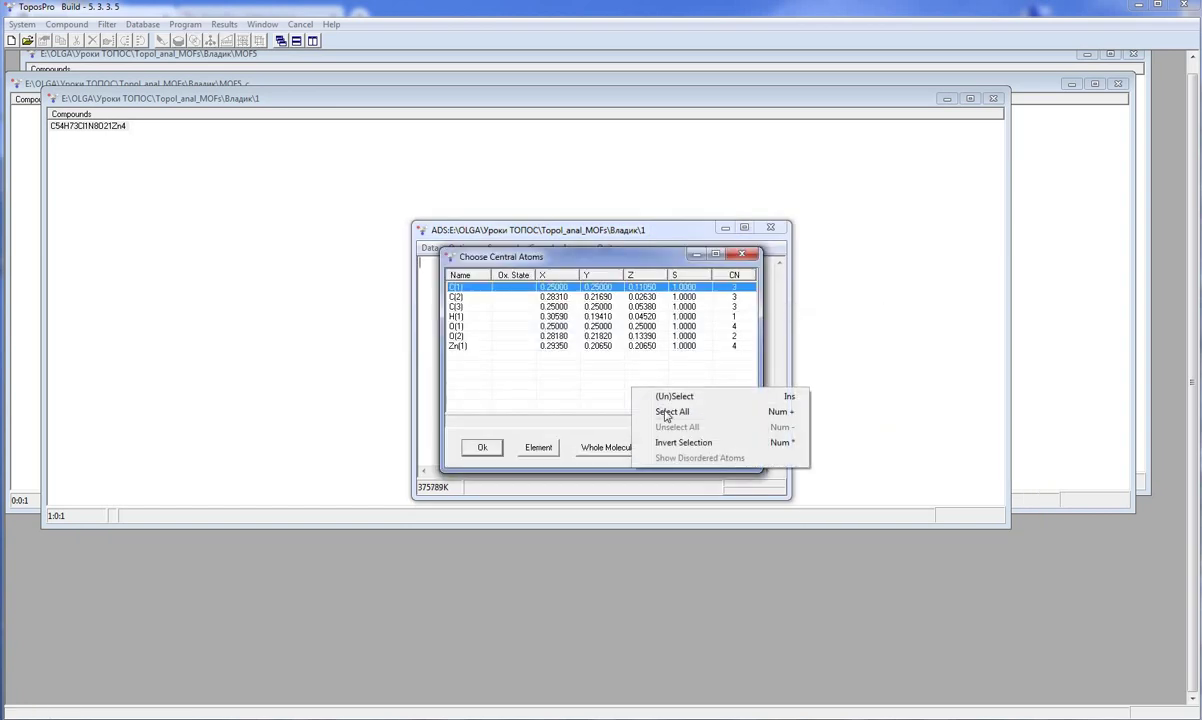
left_click(667, 413)
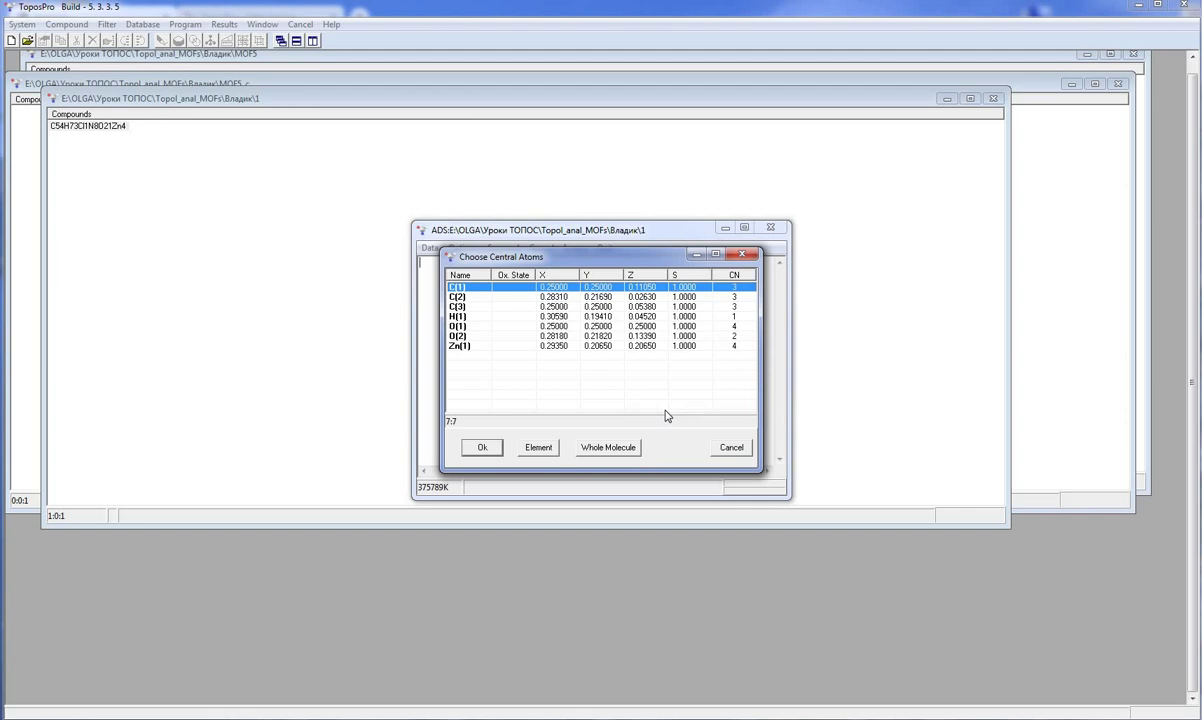
Run the cluster analysis and open the new intercluster-bonds compound in IsoCryst.
left_click(478, 452)
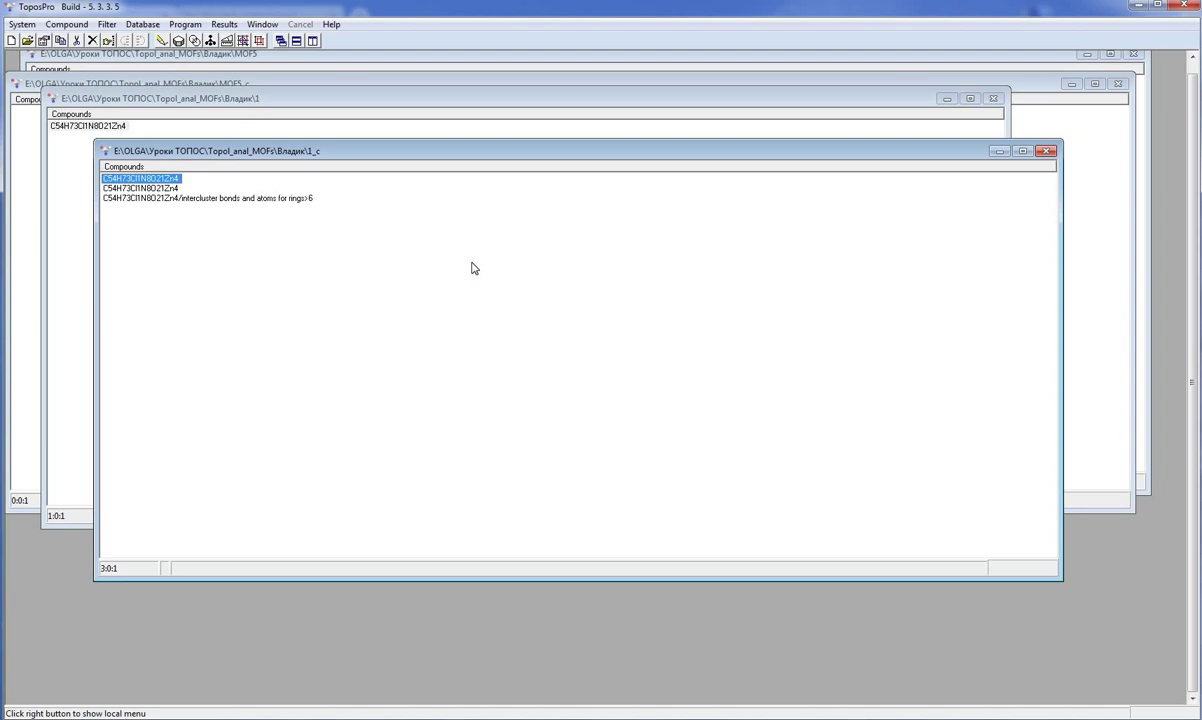
left_click(295, 199)
left_click(161, 40)
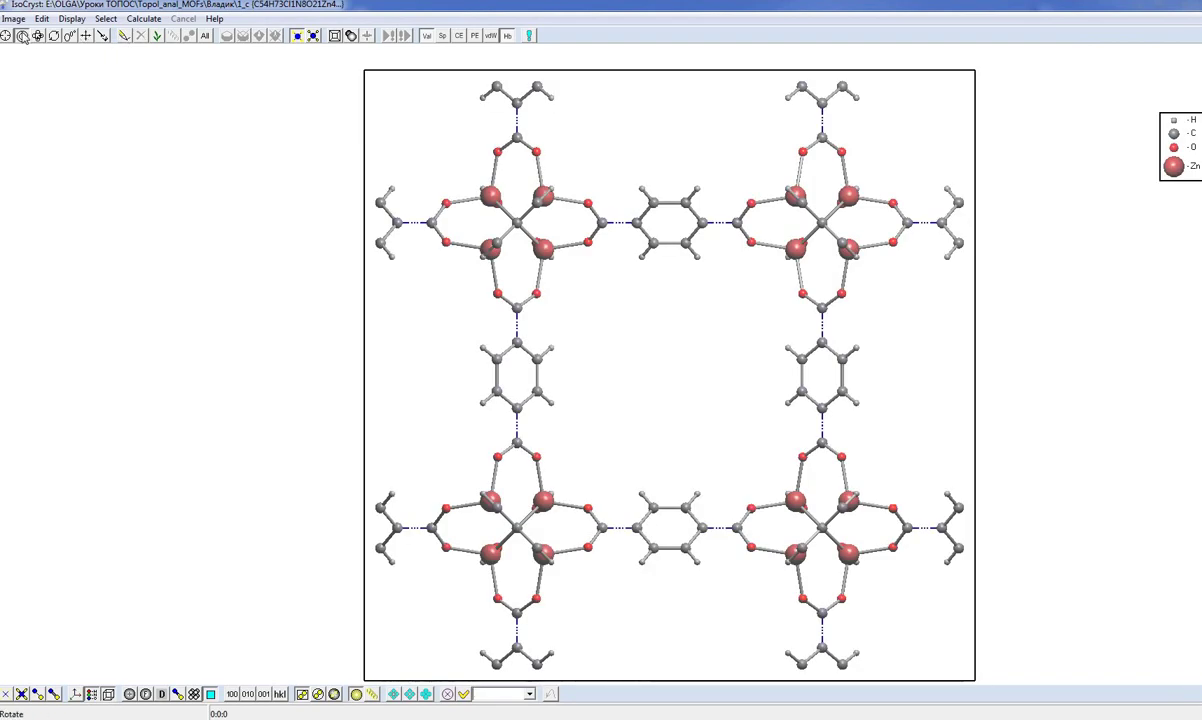
Rotate the structure about its vertical axis to a straight-on axial view, then close IsoCryst.
left_click(38, 36)
left_click_drag(494, 226, 287, 244)
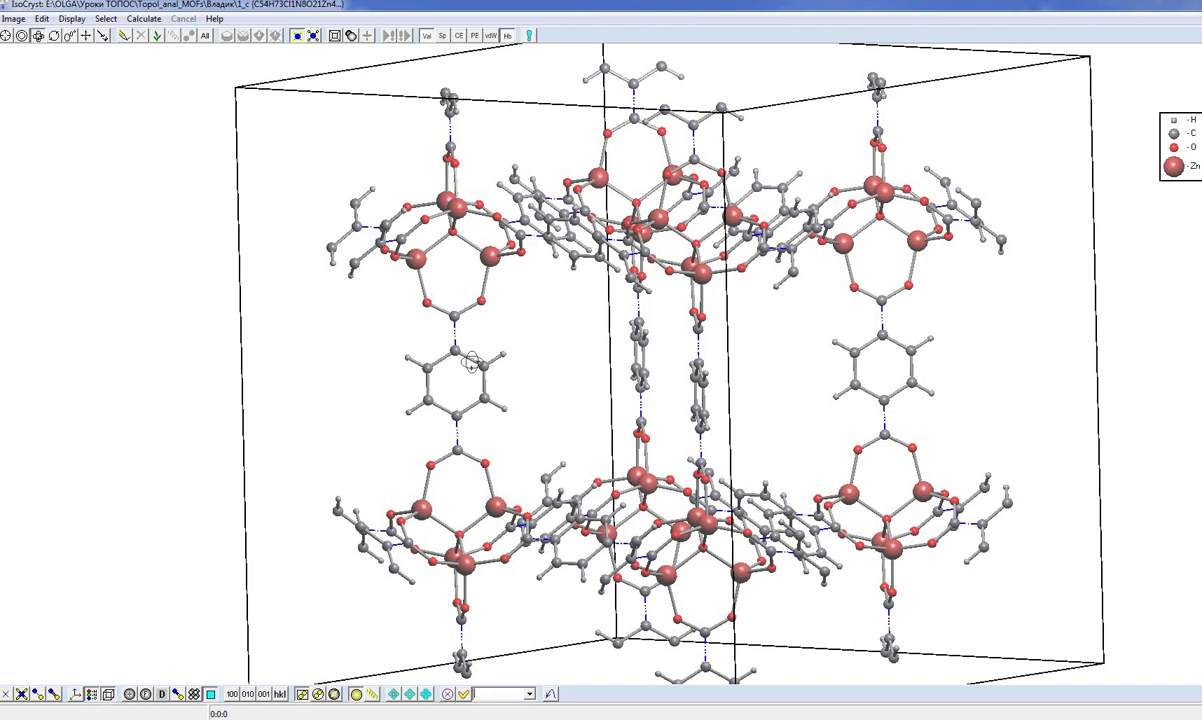
left_click_drag(1041, 368, 1201, 355)
left_click_drag(755, 398, 940, 413)
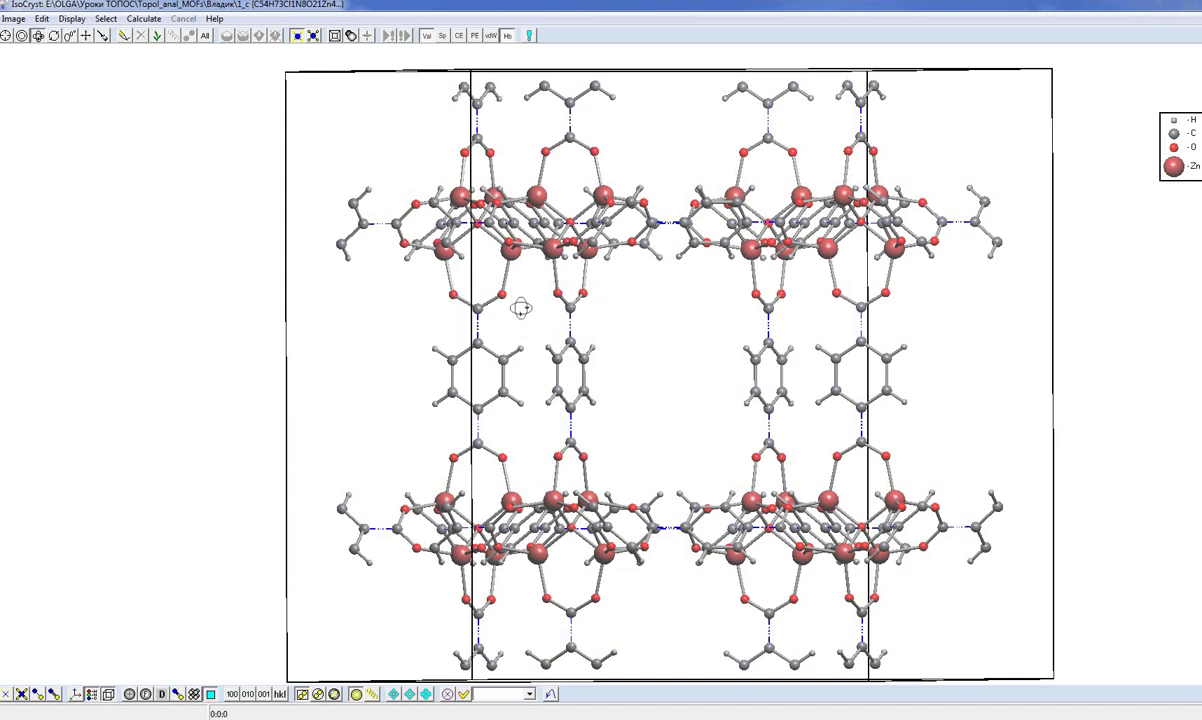
left_click_drag(539, 357, 615, 356)
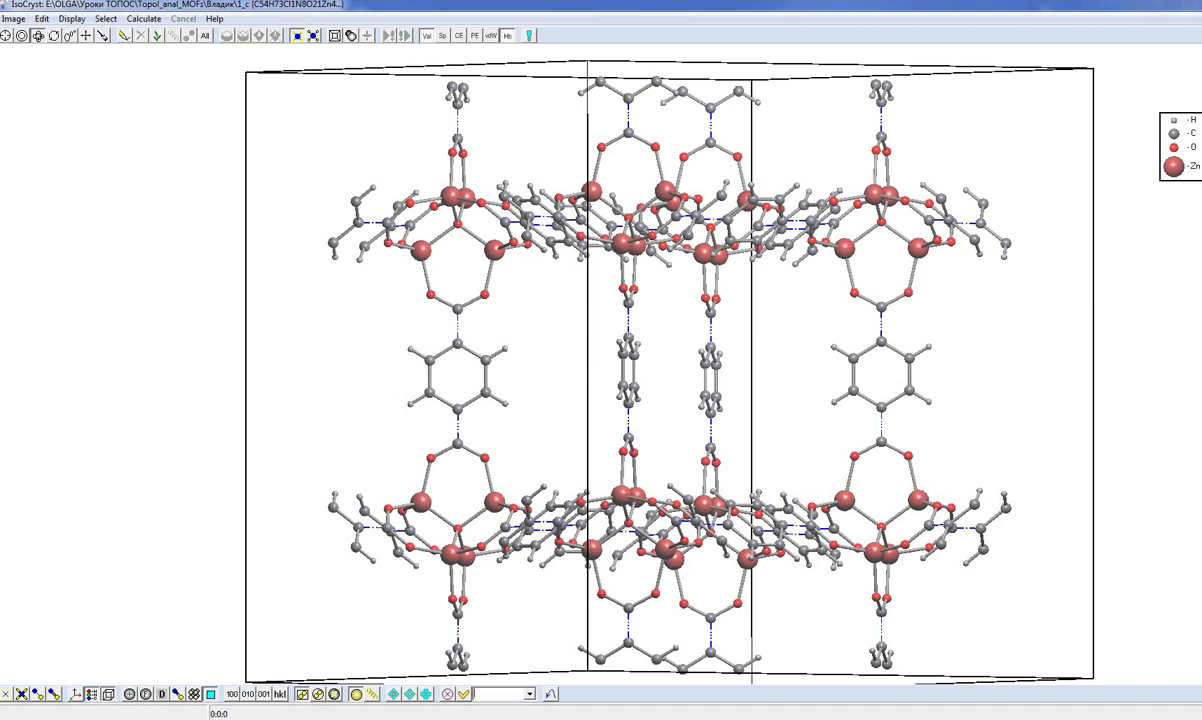
key("alt+F4")
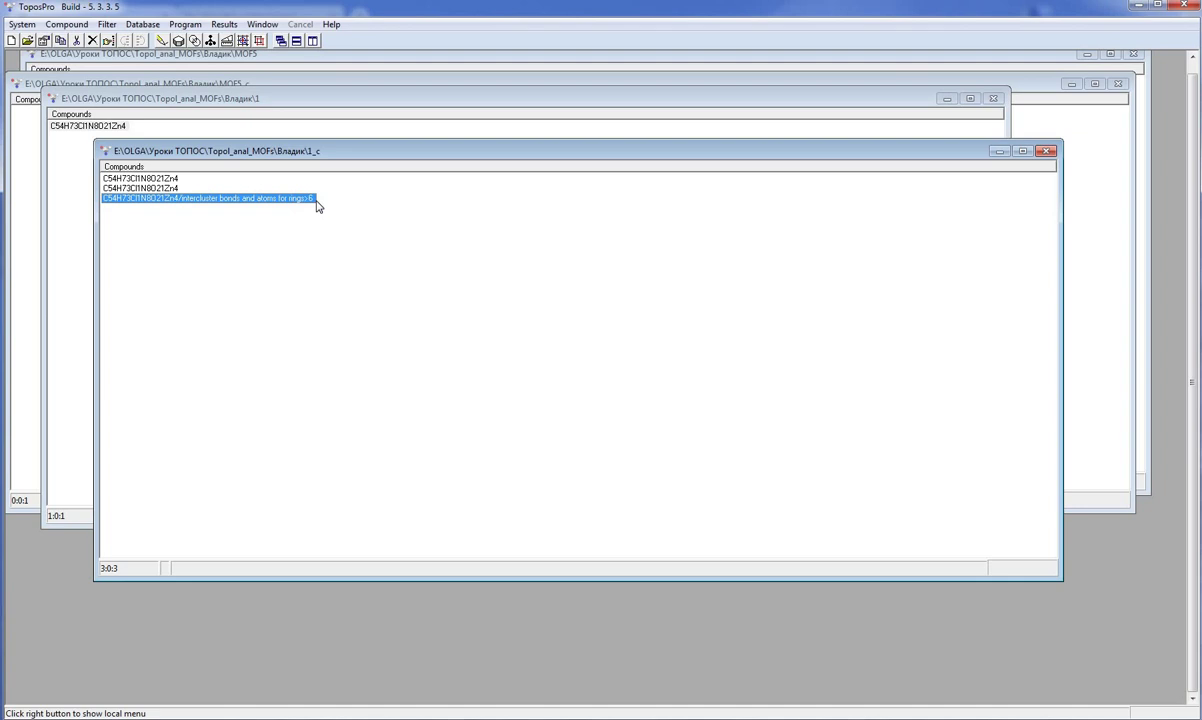
Set the ADS options to the Standard simplification method with H bonds treated as Mol.
left_click(227, 40)
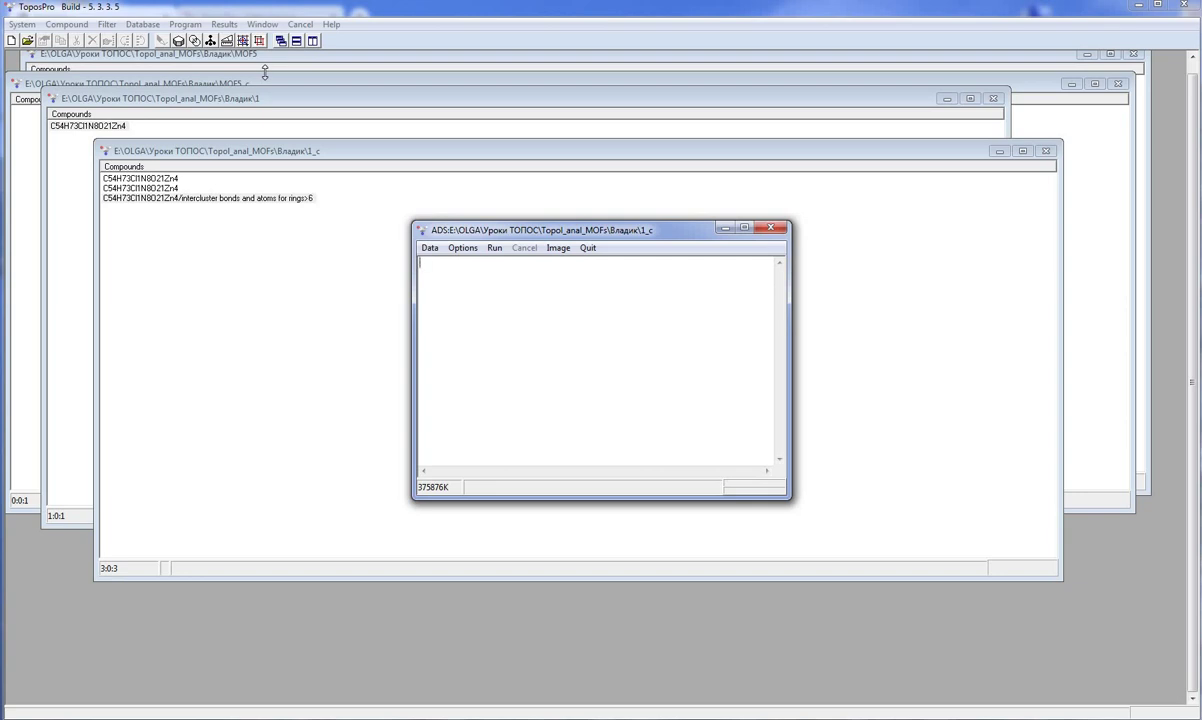
left_click(460, 248)
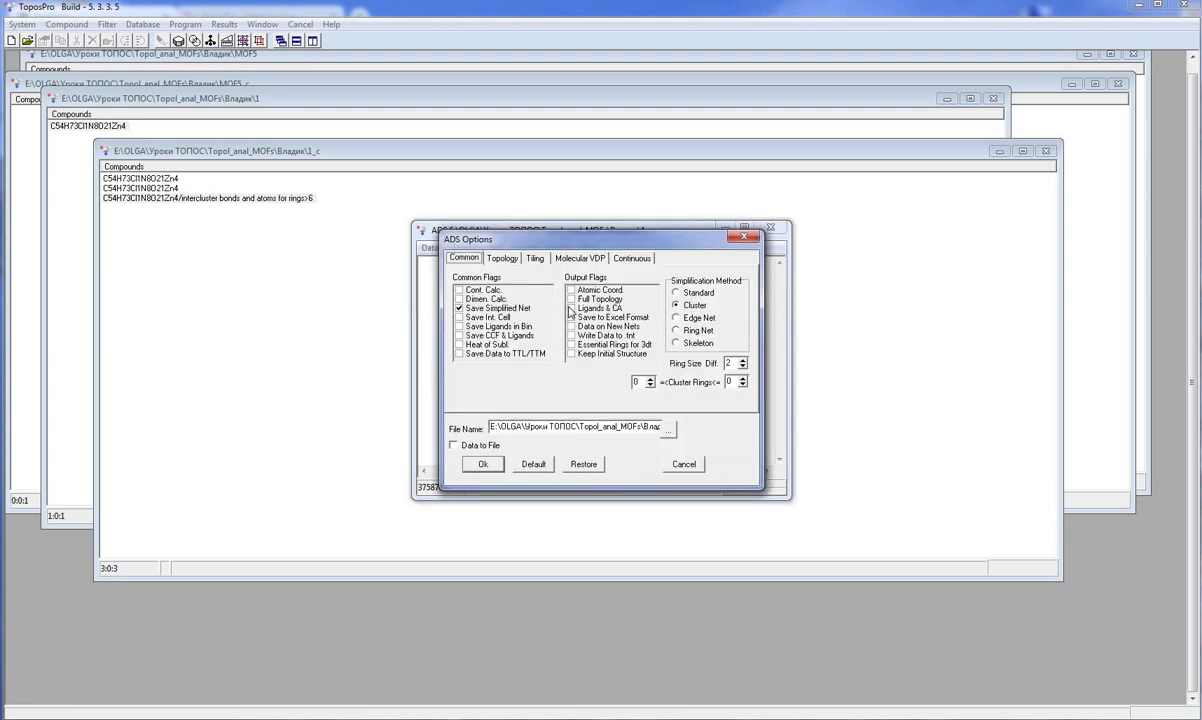
left_click(676, 293)
left_click(501, 260)
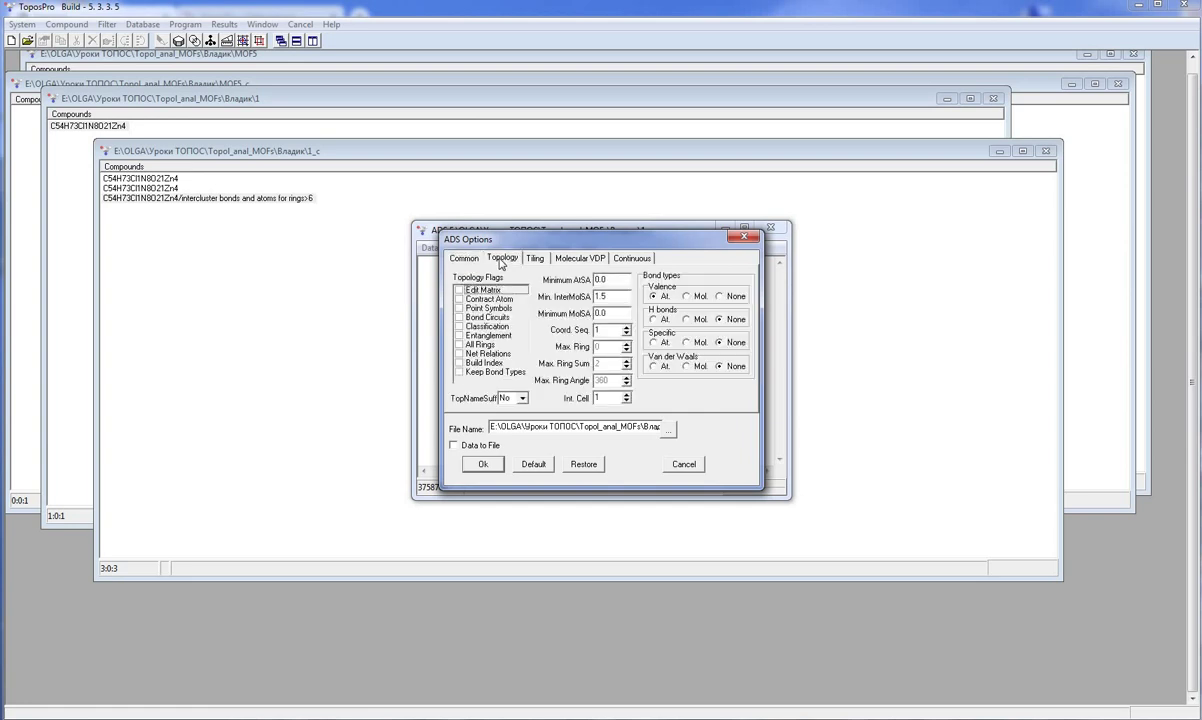
left_click(687, 320)
left_click(483, 465)
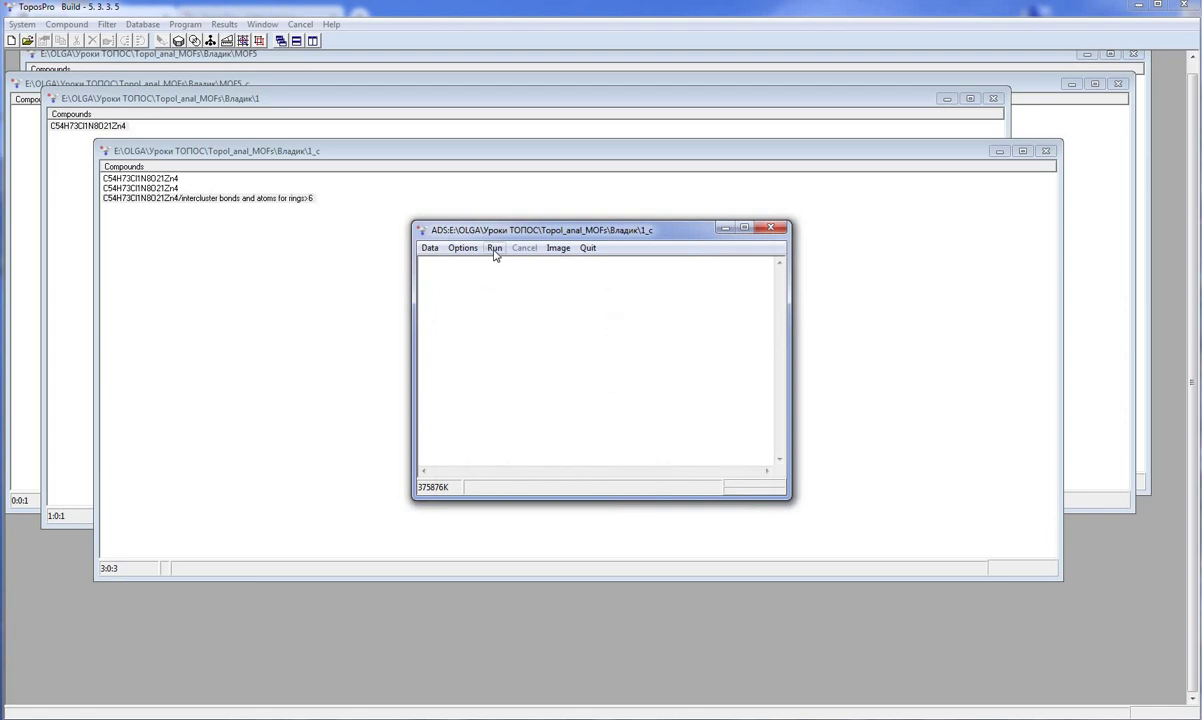
Start the run, agree to create the output database, and submit the user code.
left_click(494, 247)
left_click(637, 386)
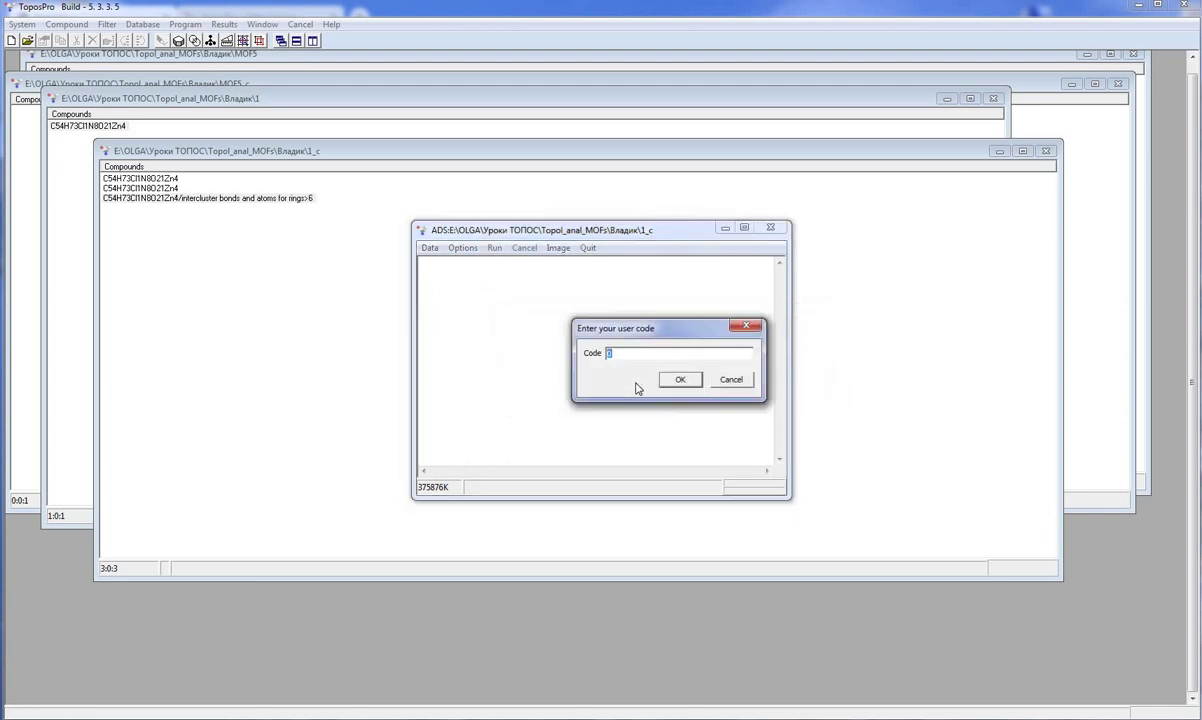
key("Return")
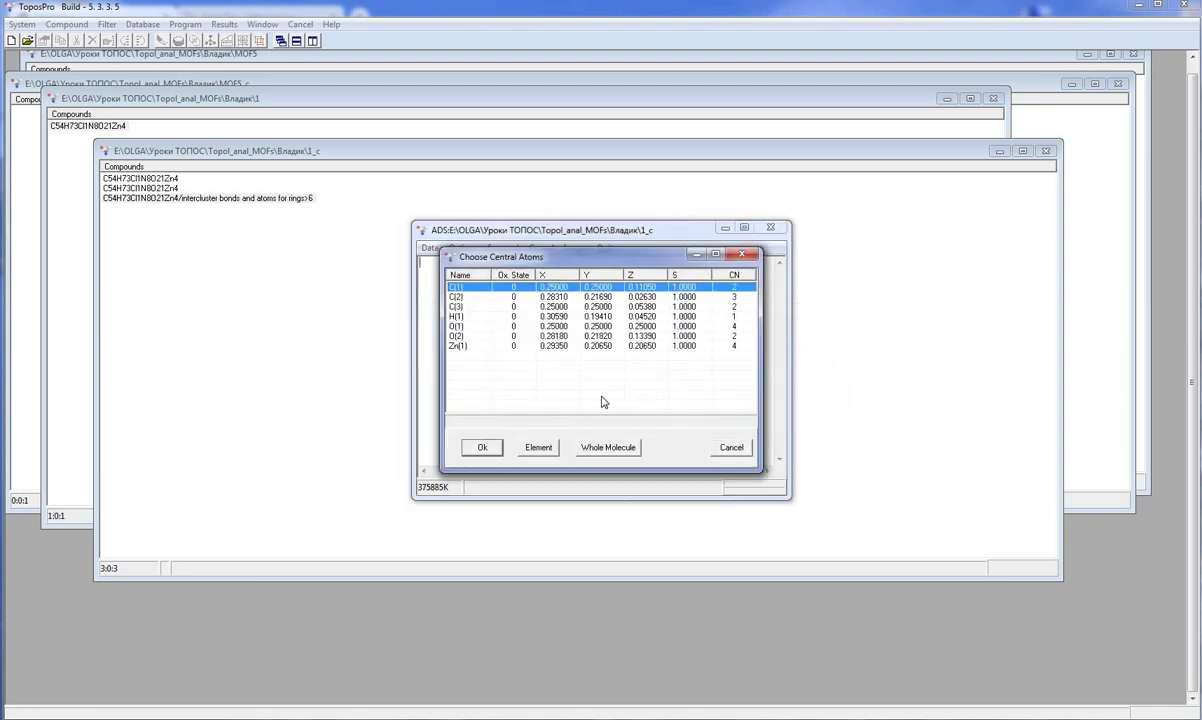
Run with Whole Molecule as the central unit and check the new 1_c_c compound's adjacency matrix.
left_click(603, 449)
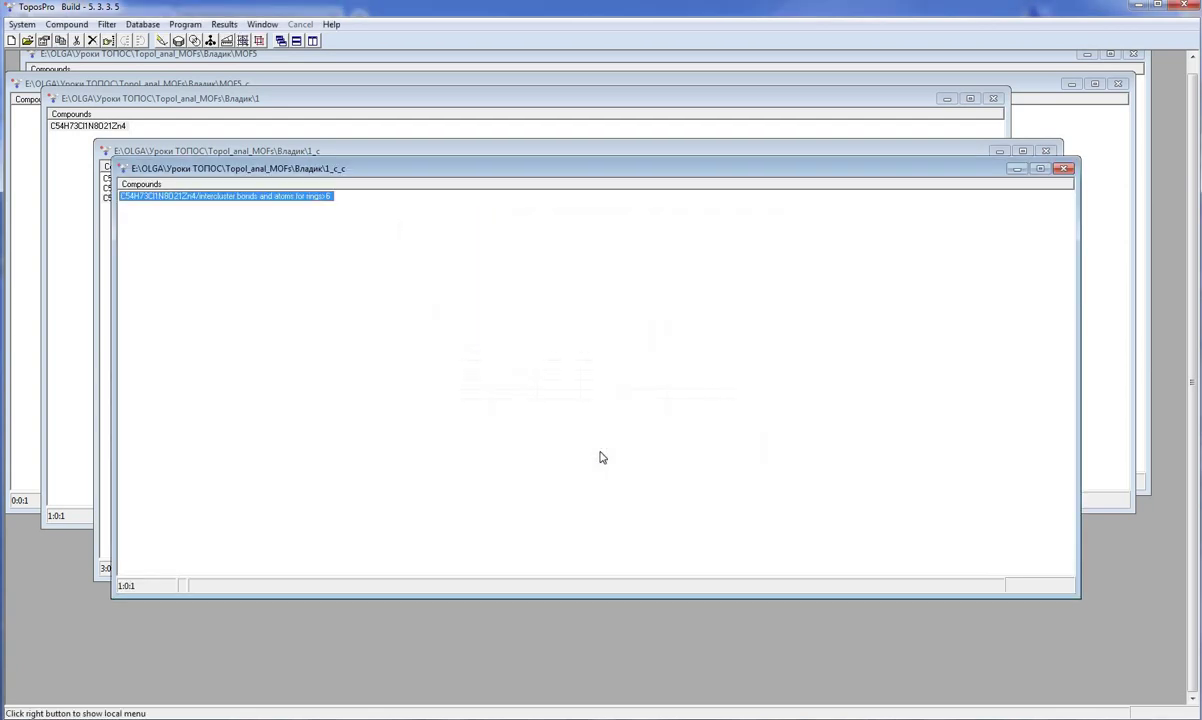
double_click(174, 197)
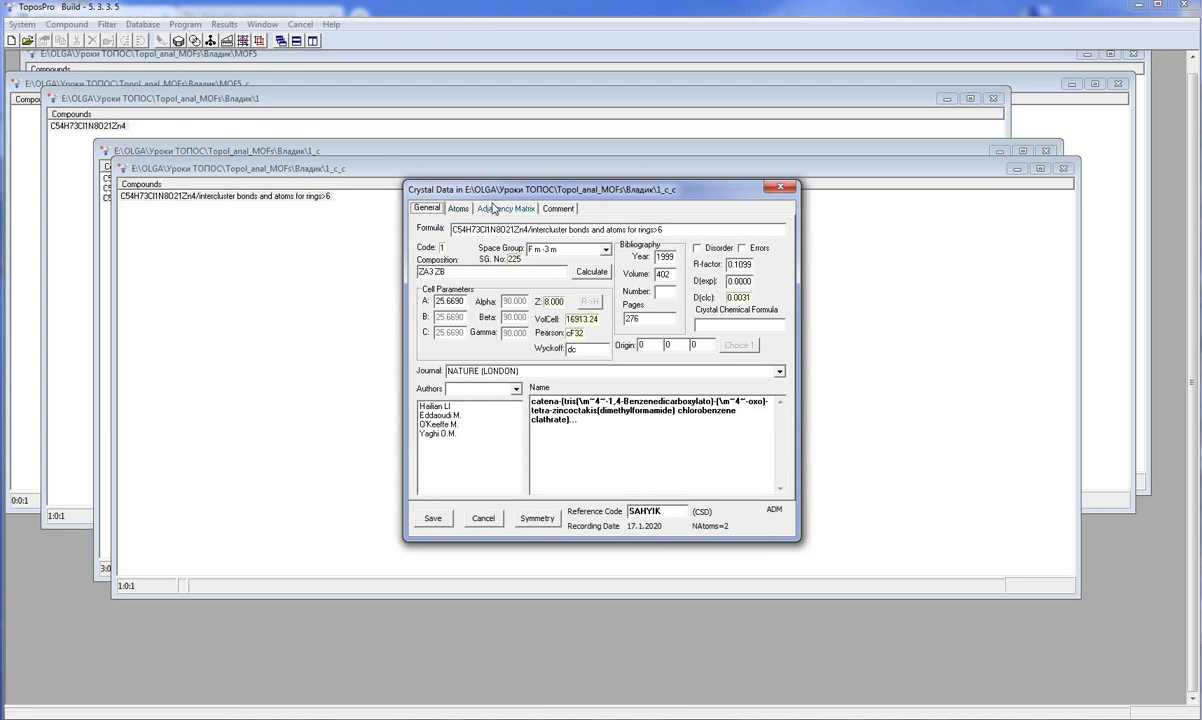
left_click(494, 209)
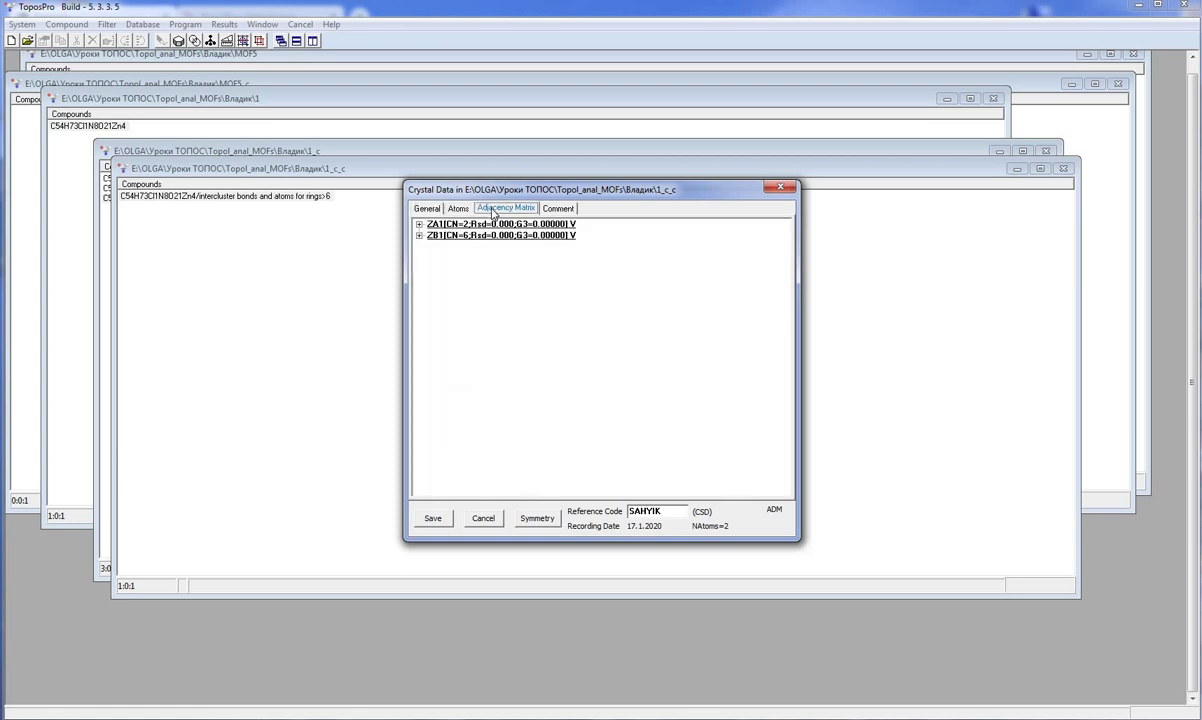
left_click(786, 192)
Simplify the adjacency matrix, removing 0-, 1- and 2-coordinated nodes, and recheck the crystal data.
left_click(67, 24)
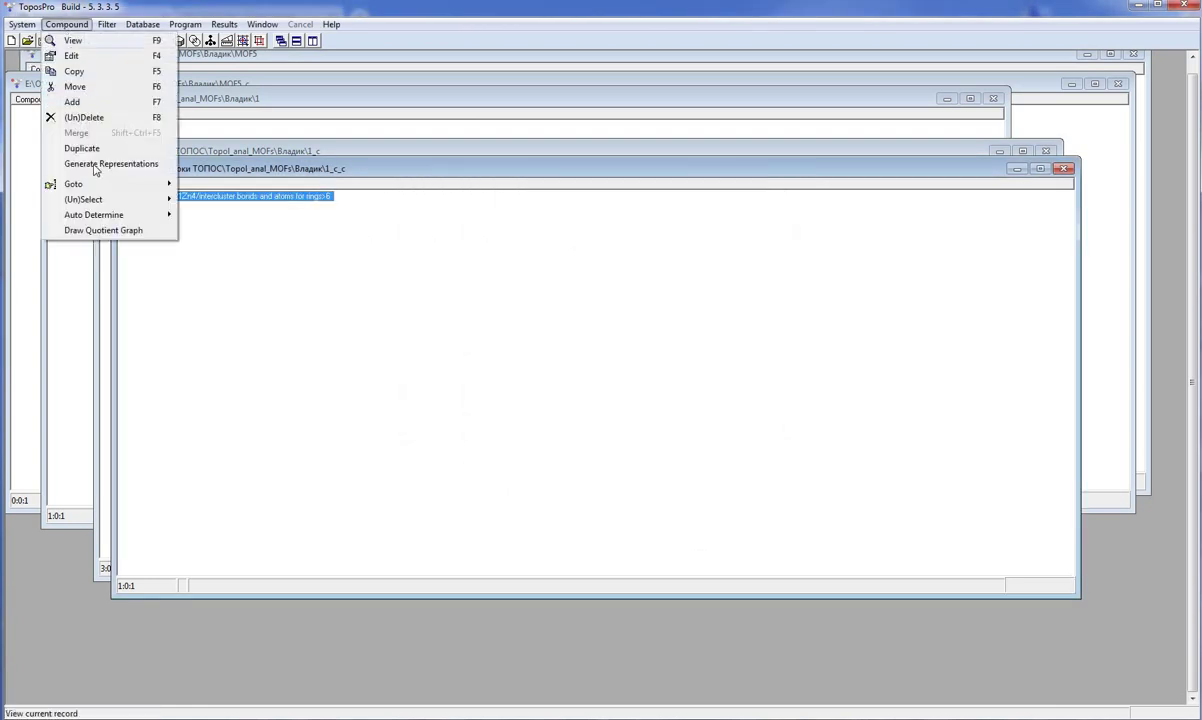
mouse_move(98, 215)
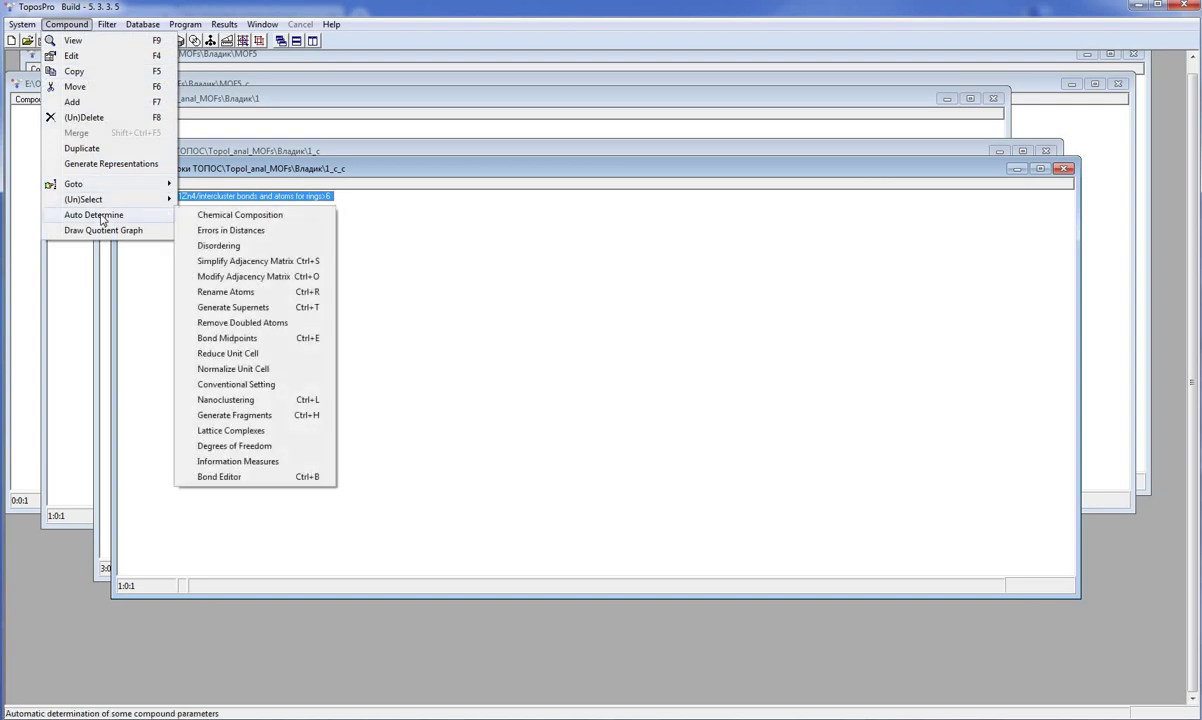
left_click(242, 264)
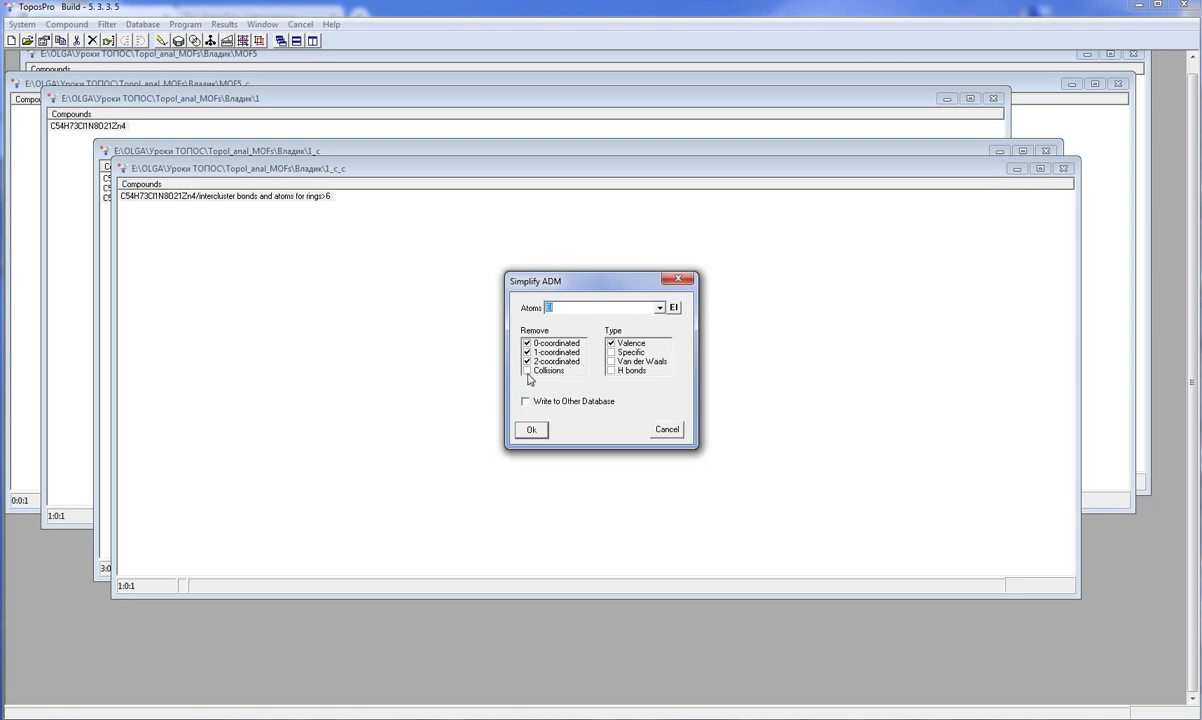
left_click(531, 430)
left_click(610, 386)
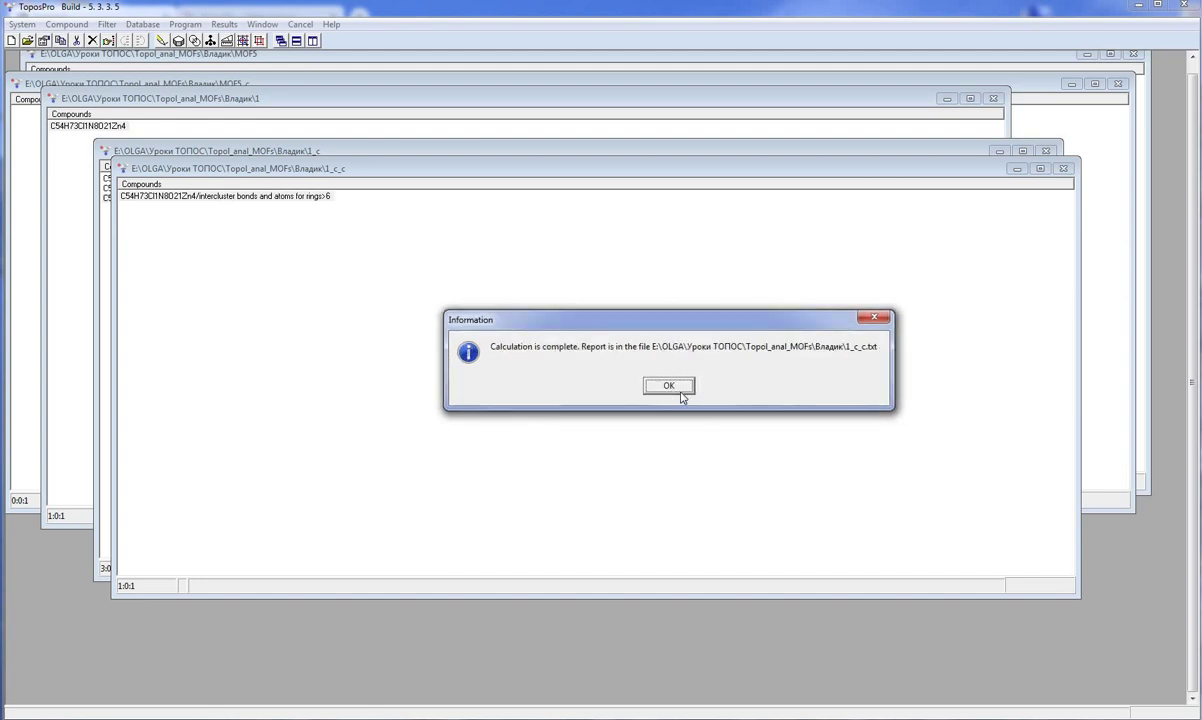
left_click(681, 386)
double_click(175, 200)
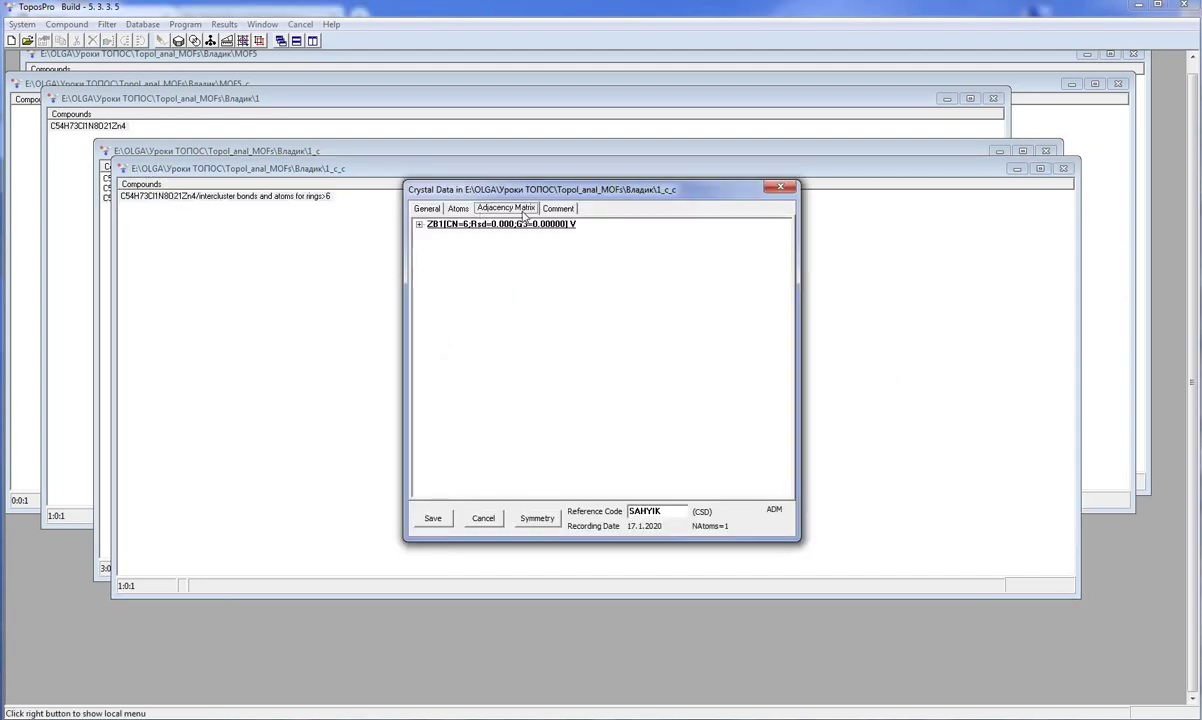
Run ADS on 1_c_c with default options, identifying the net as pcu (6-c uninodal, {4^12.6^3}).
left_click(778, 188)
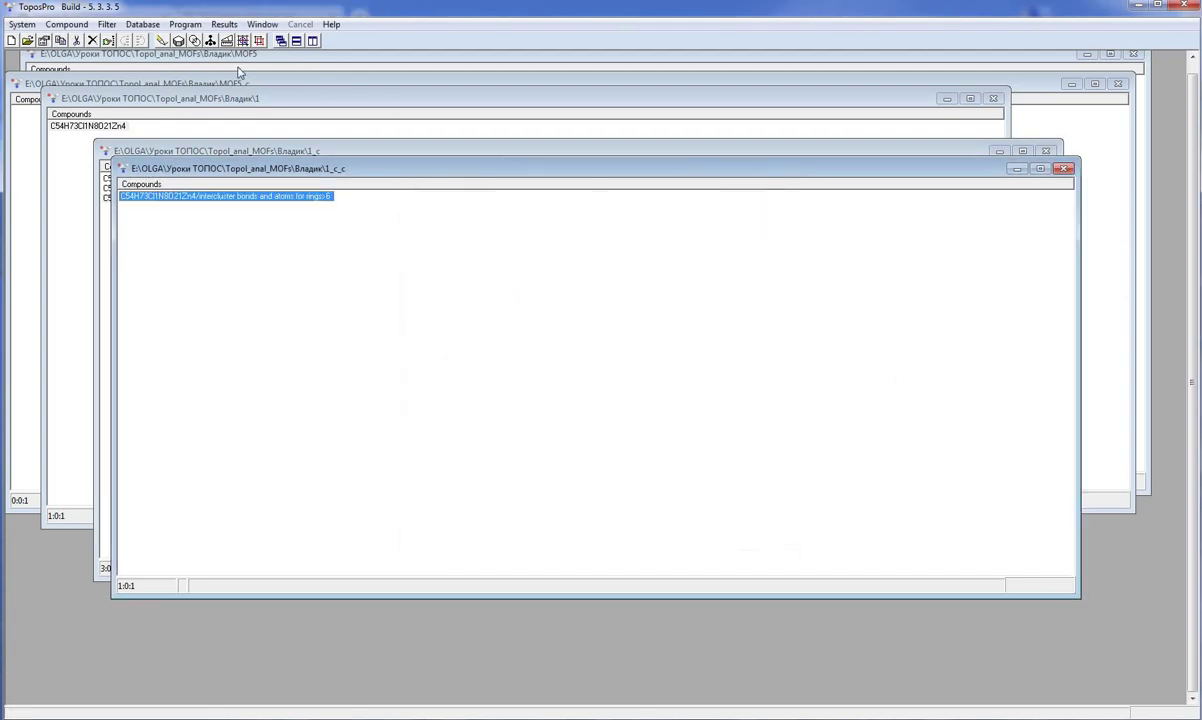
left_click(210, 40)
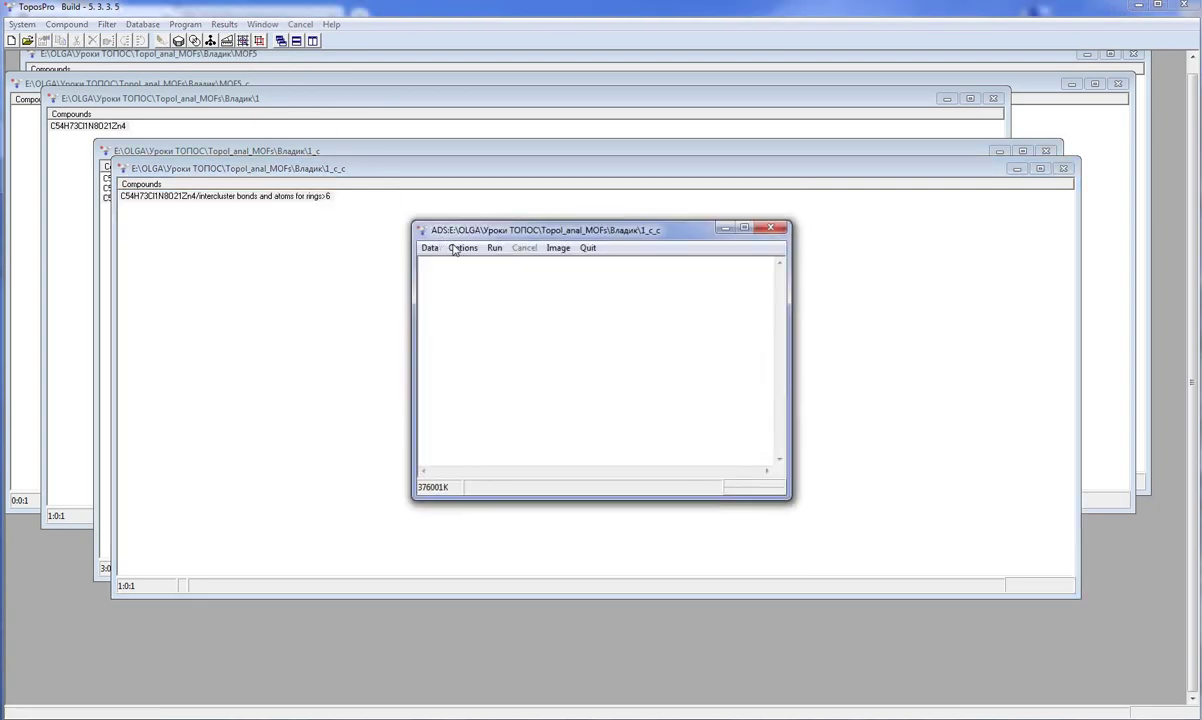
left_click(456, 247)
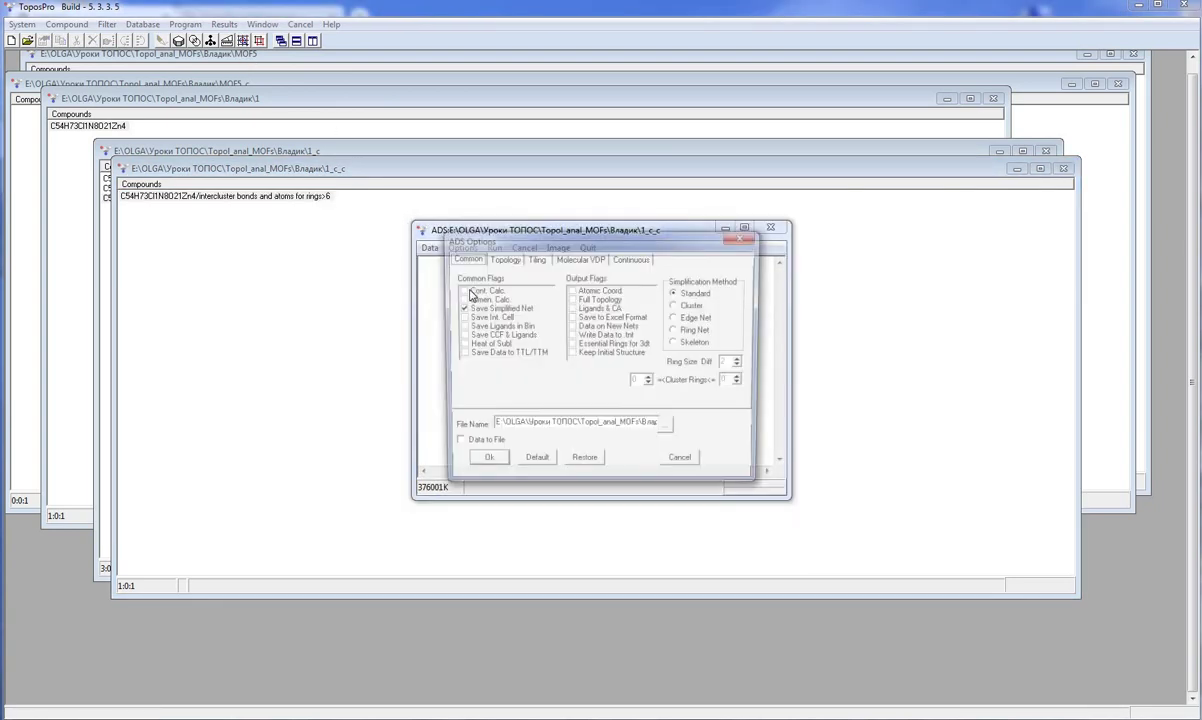
left_click(526, 463)
left_click(481, 464)
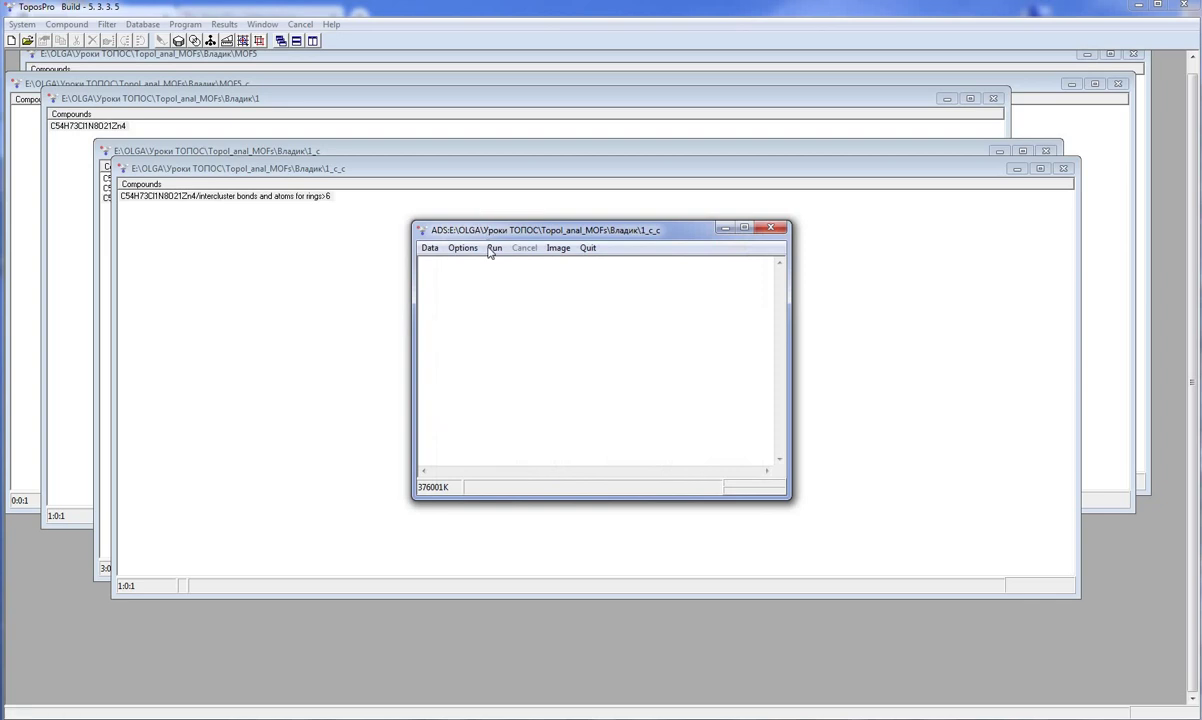
left_click(494, 247)
left_click(479, 448)
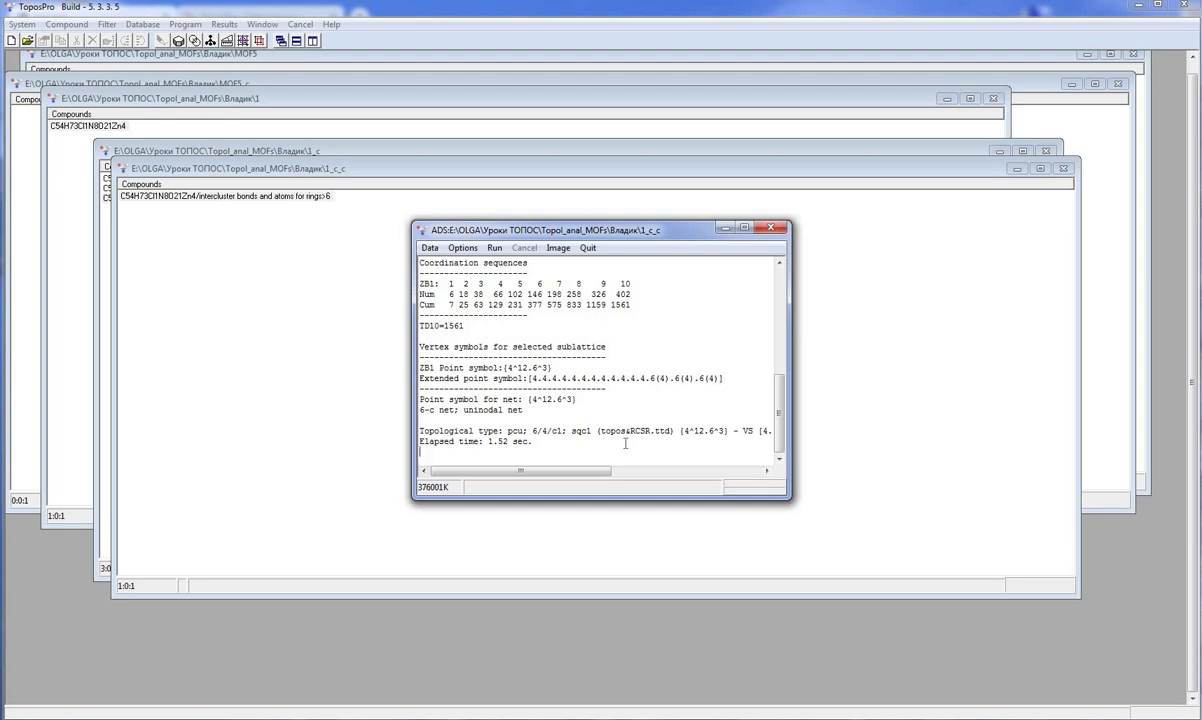
Close the results, discard the calculation data, and select C54H73Cl1N8O21Zn4 in file 1.
left_click(770, 227)
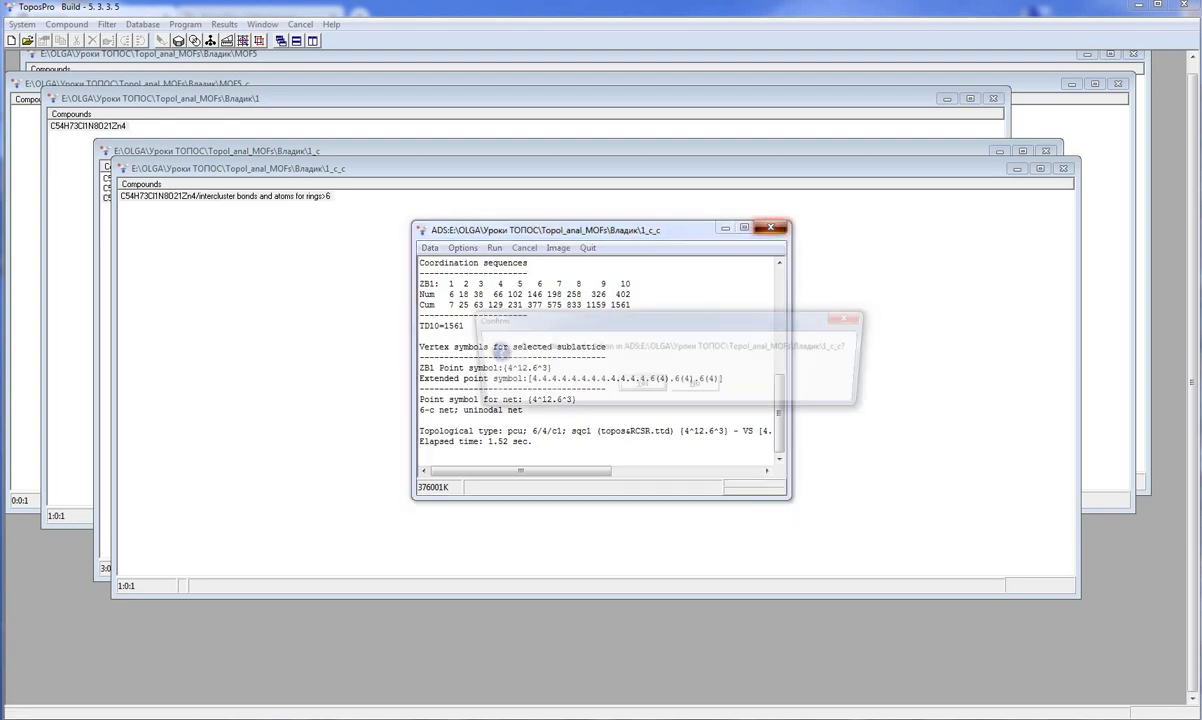
key("Return")
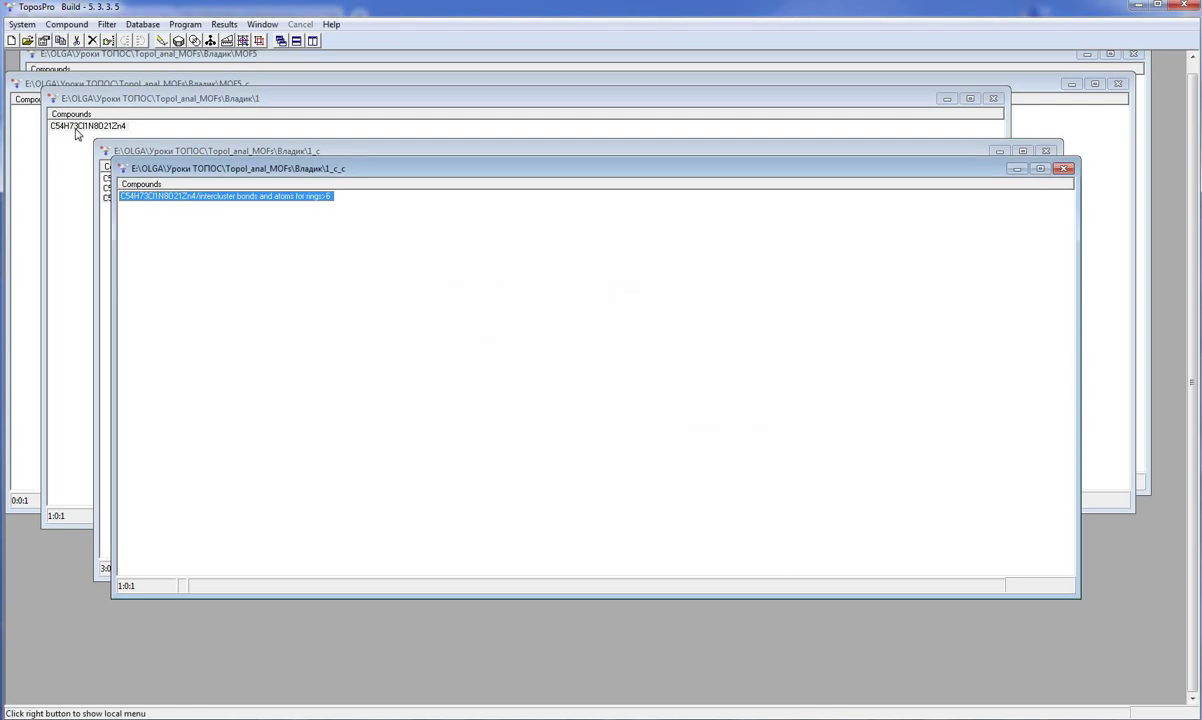
left_click(70, 127)
Open the compound in IsoCryst, turn it to view the framework sideways, then move the file 1 window aside.
left_click(160, 41)
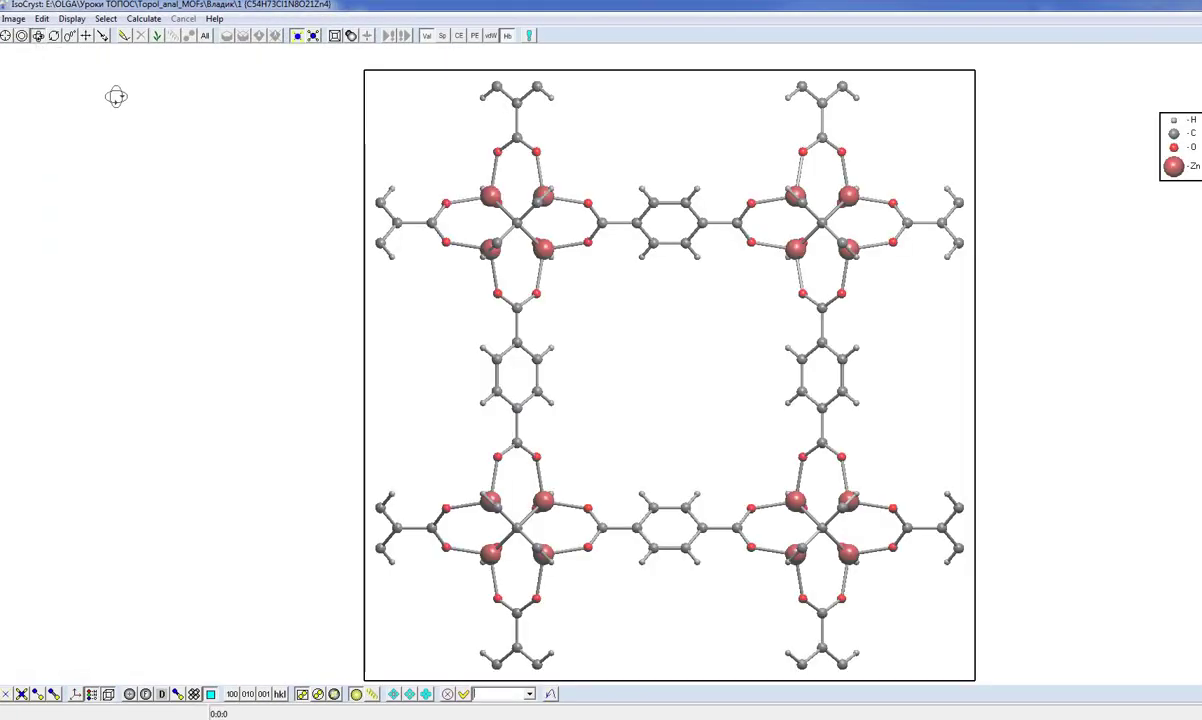
left_click_drag(126, 97, 371, 168)
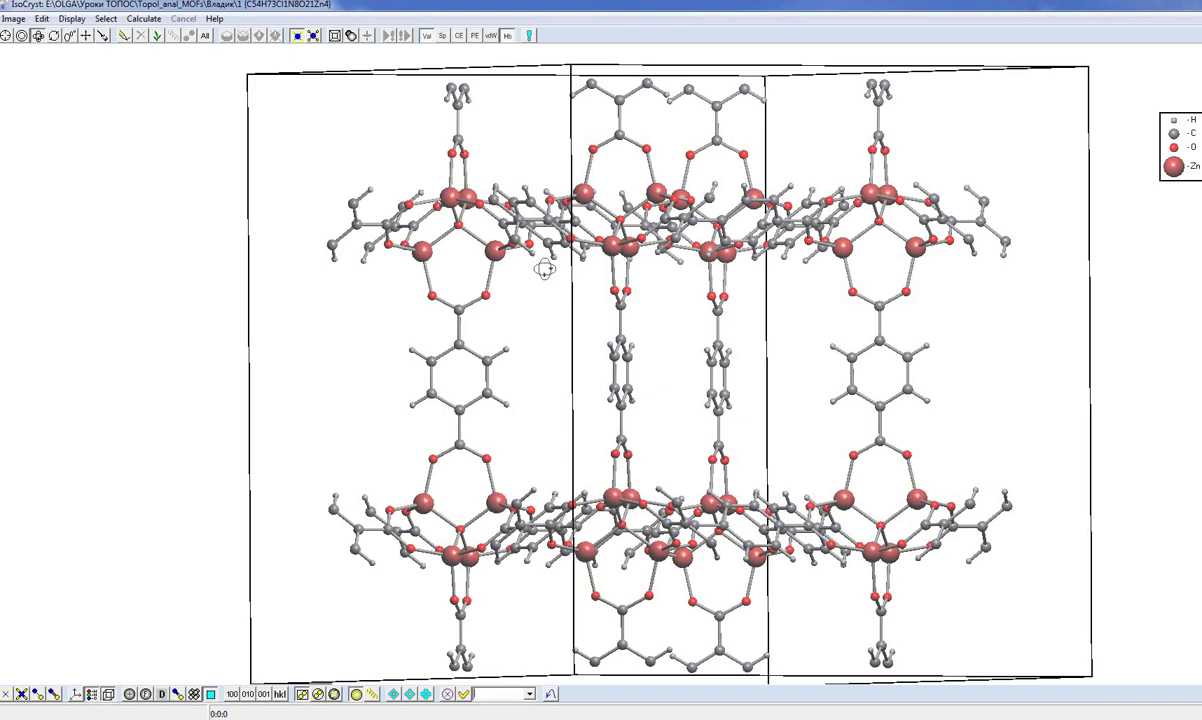
left_click_drag(544, 269, 612, 304)
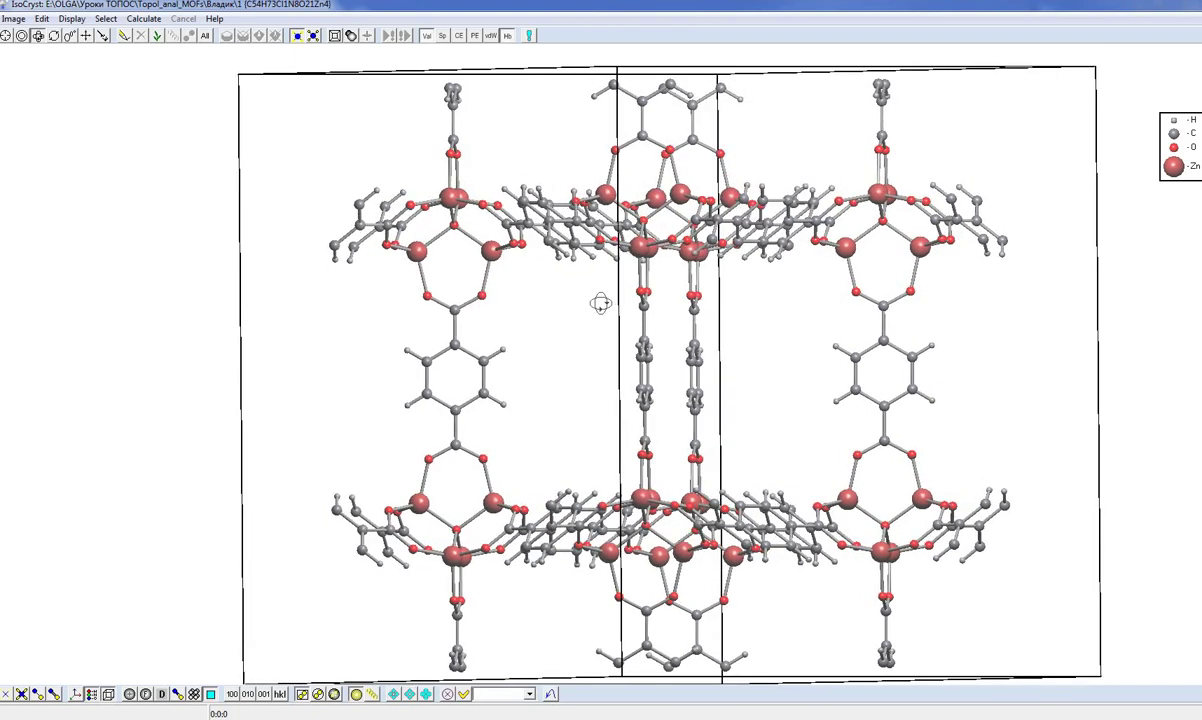
left_click_drag(597, 303, 552, 305)
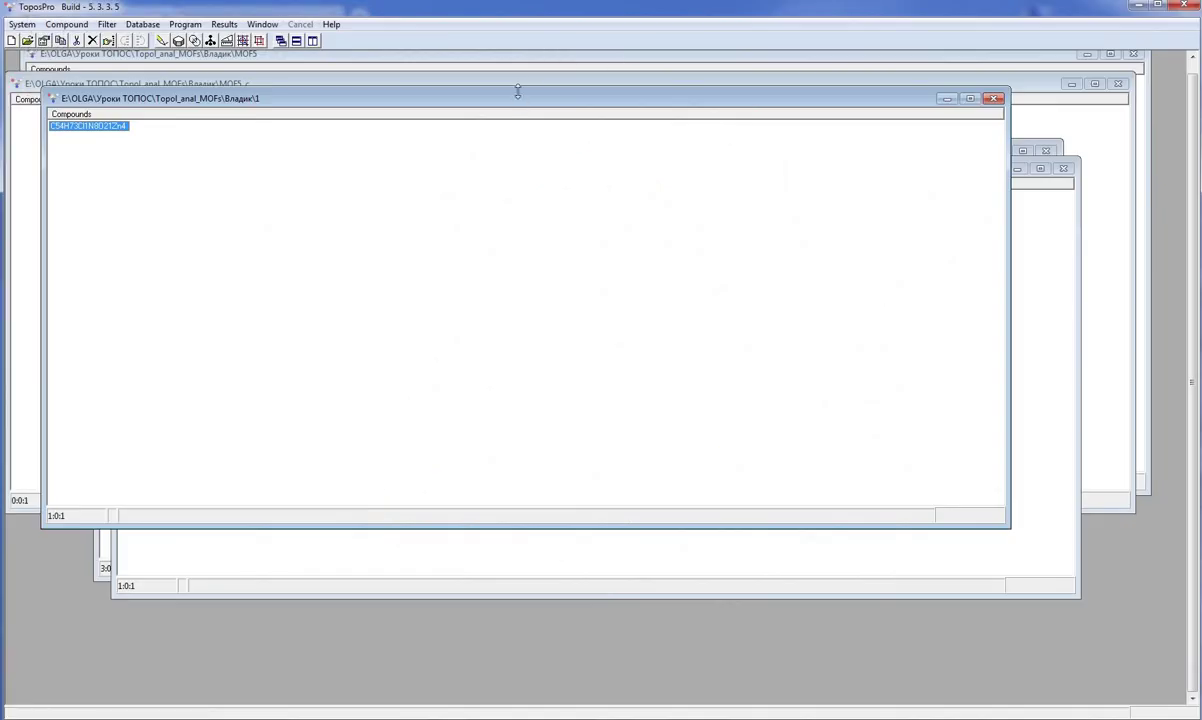
left_click_drag(517, 92, 605, 229)
Close the file 1 window discarding its data, bring MOF5 forward, and select the Cu entanglement compound.
left_click(1076, 211)
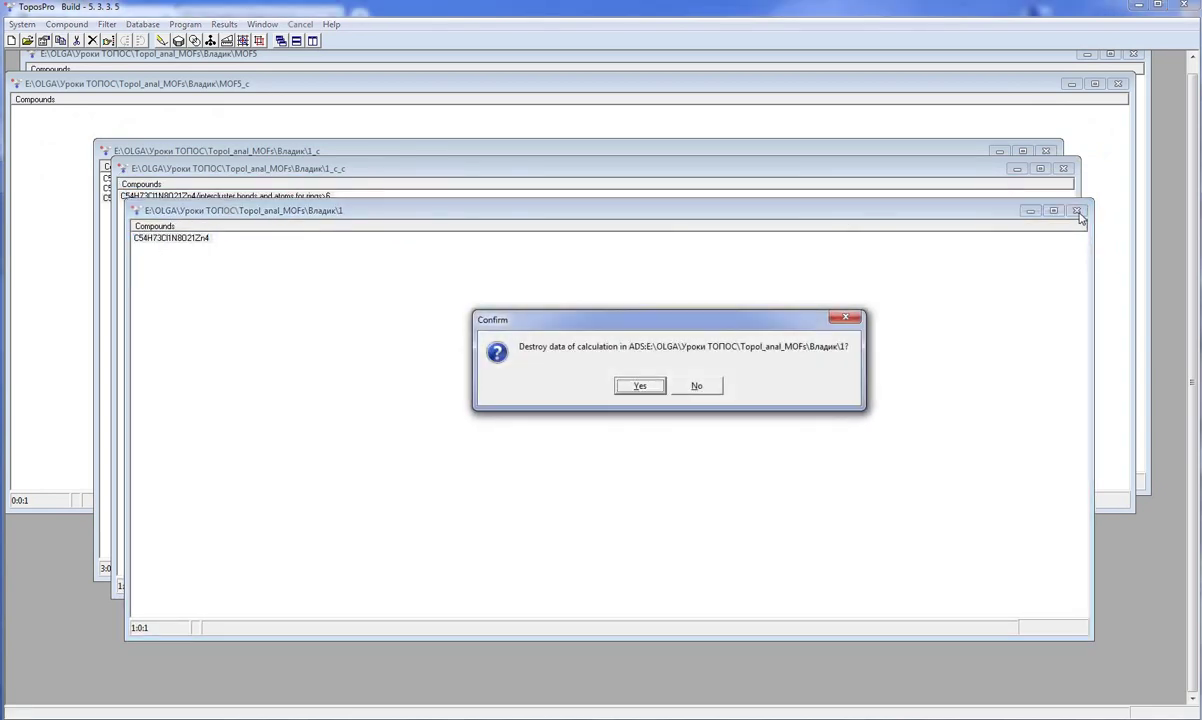
left_click(640, 386)
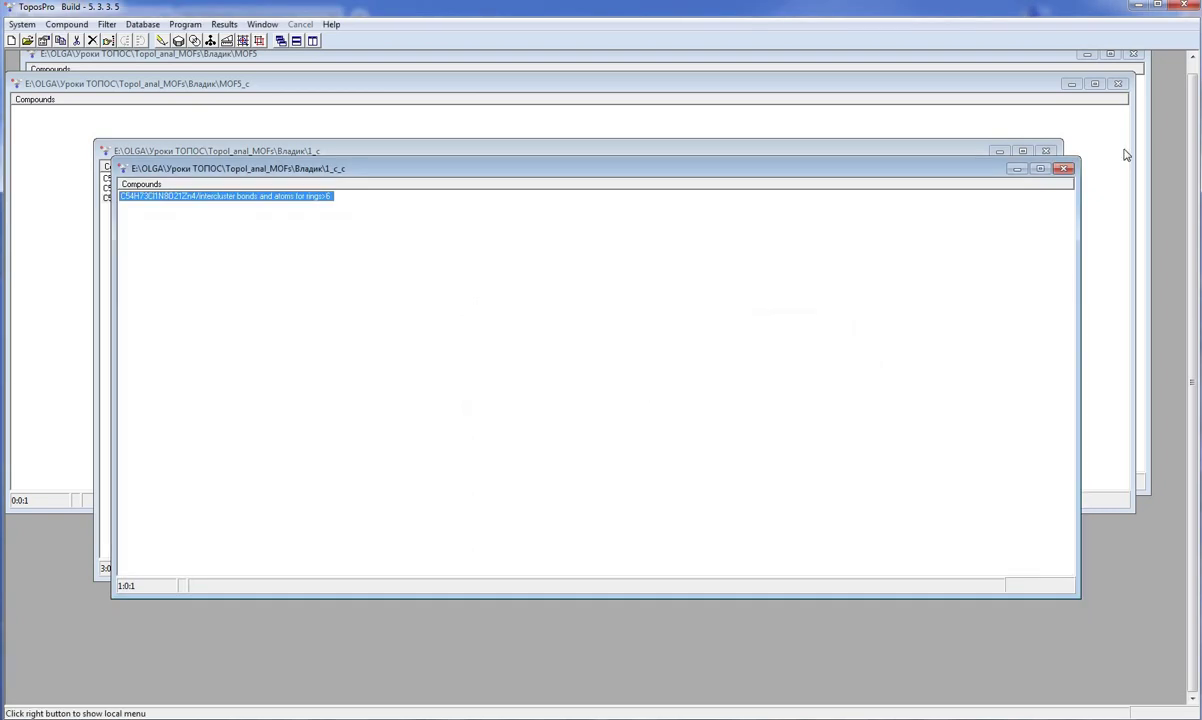
left_click(737, 60)
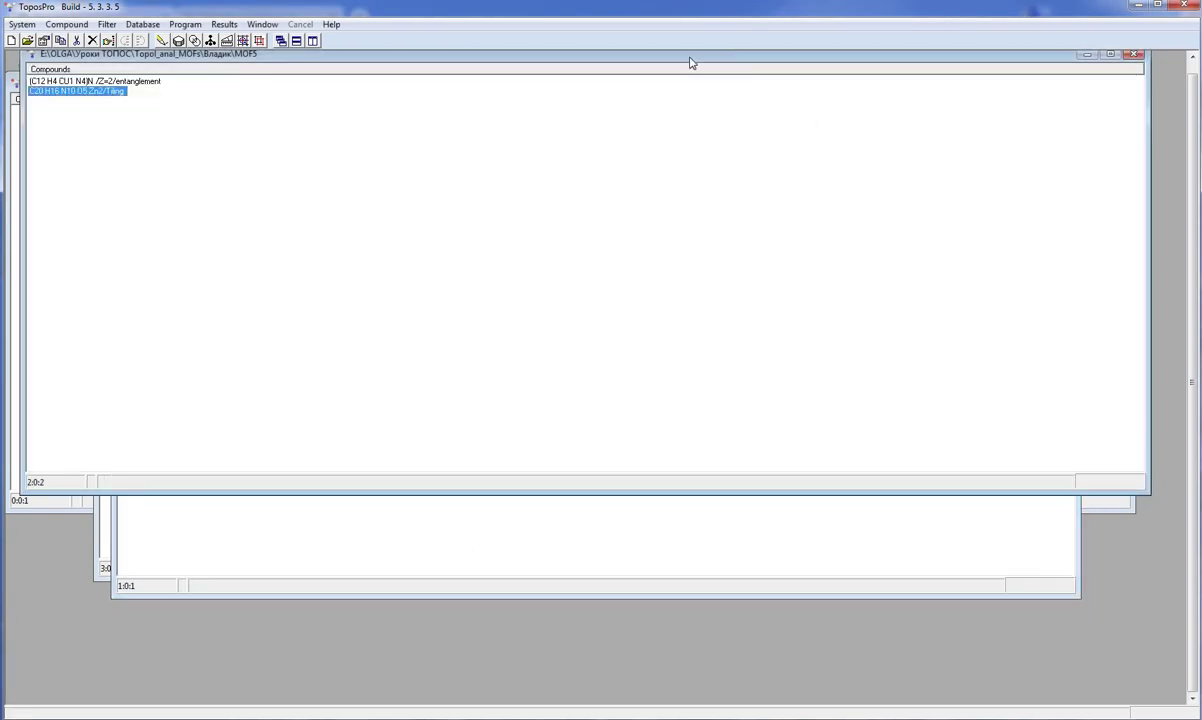
left_click_drag(692, 58, 688, 95)
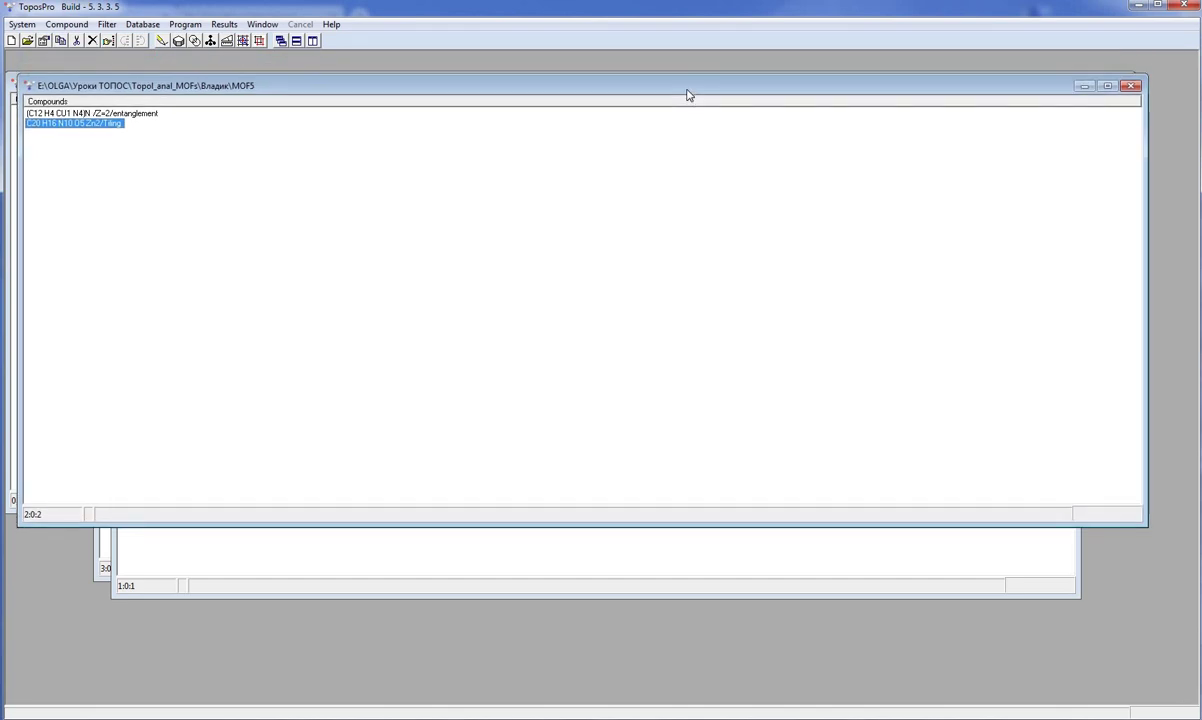
left_click(122, 114)
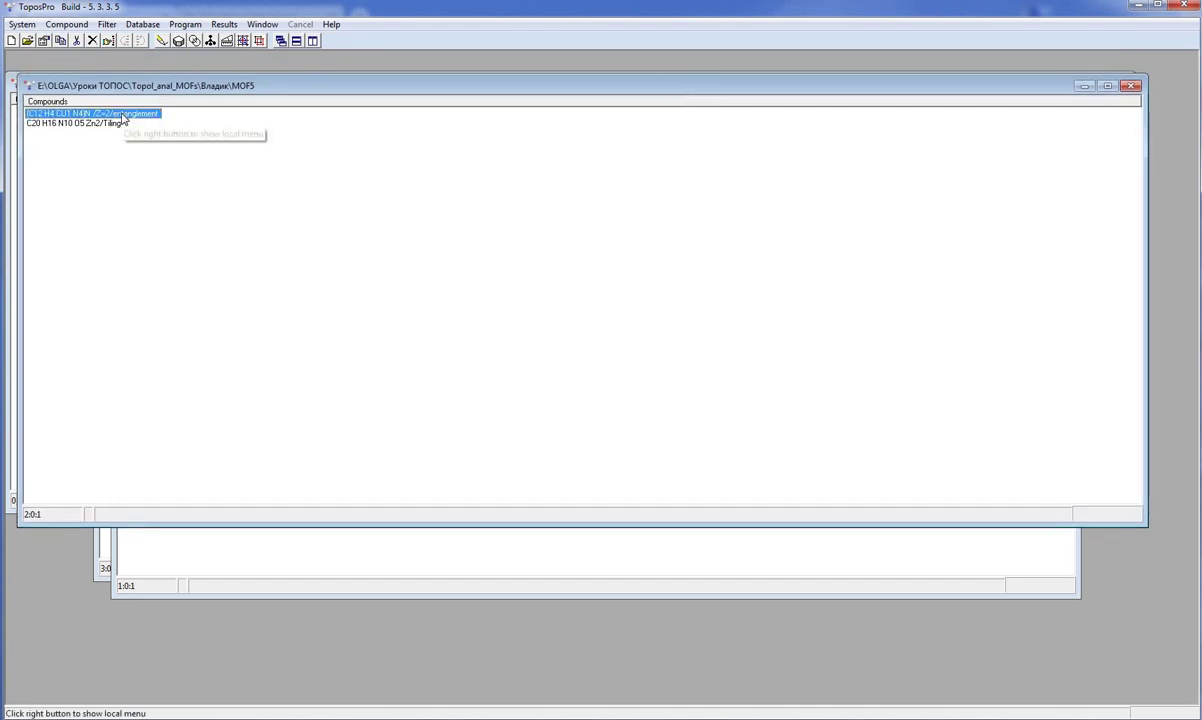
Turn on Save Simplified Net in the ADS options for the Cu entanglement compound.
left_click(244, 42)
left_click(476, 254)
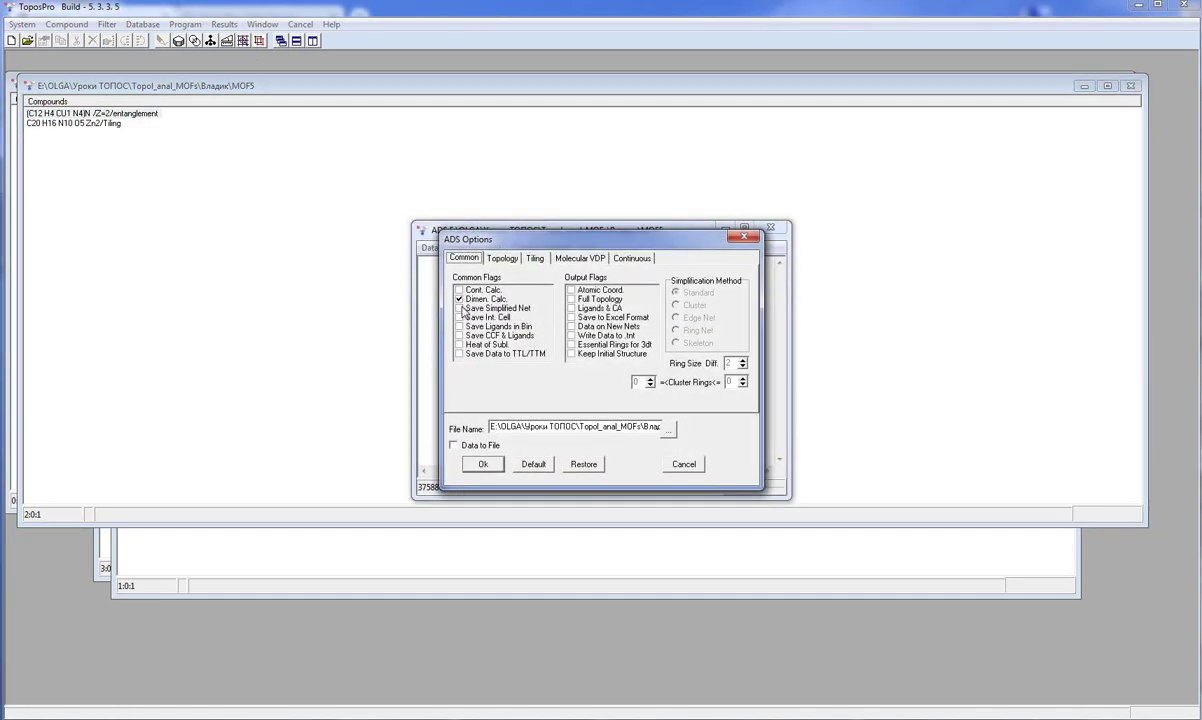
left_click(459, 308)
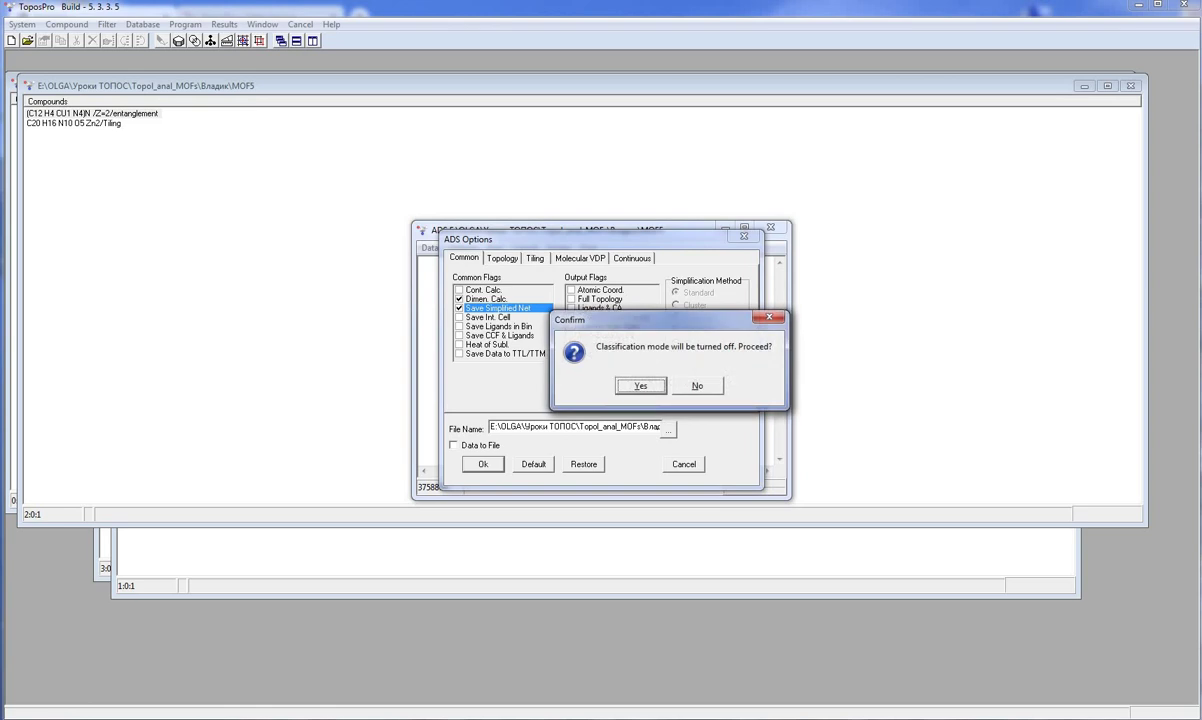
left_click(641, 387)
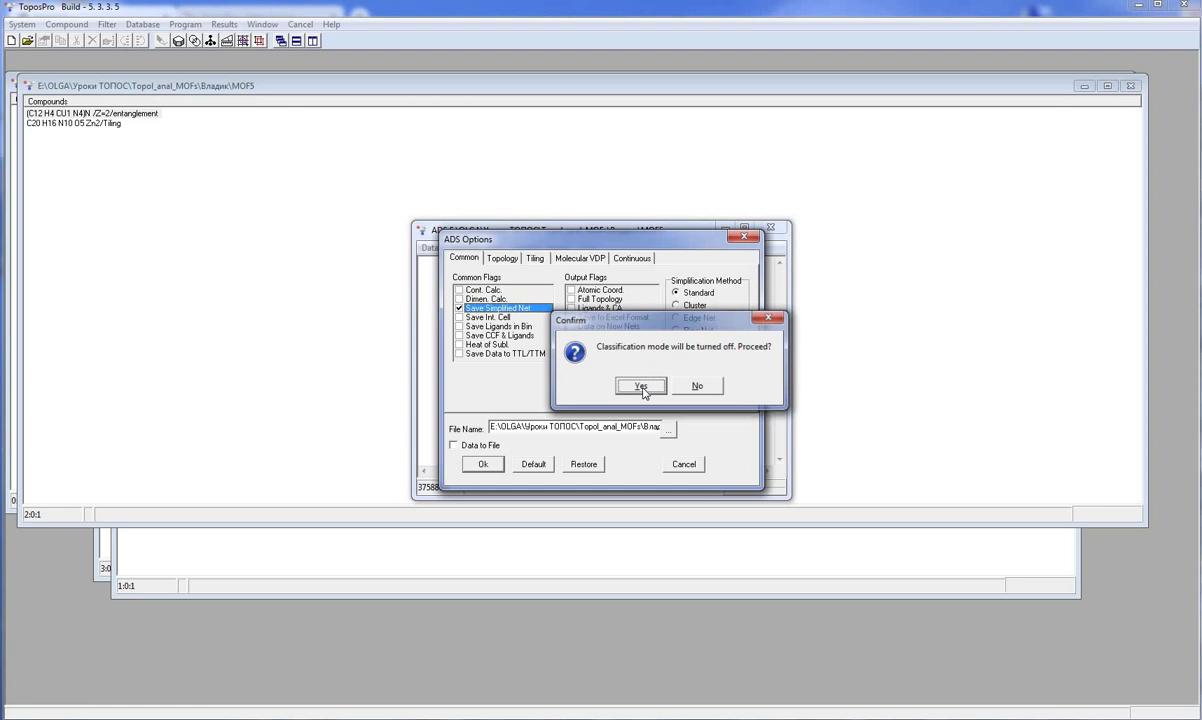
left_click(483, 464)
Run the analysis, reloading the compound, with Cu(1) as the central atom.
left_click(494, 247)
left_click(641, 386)
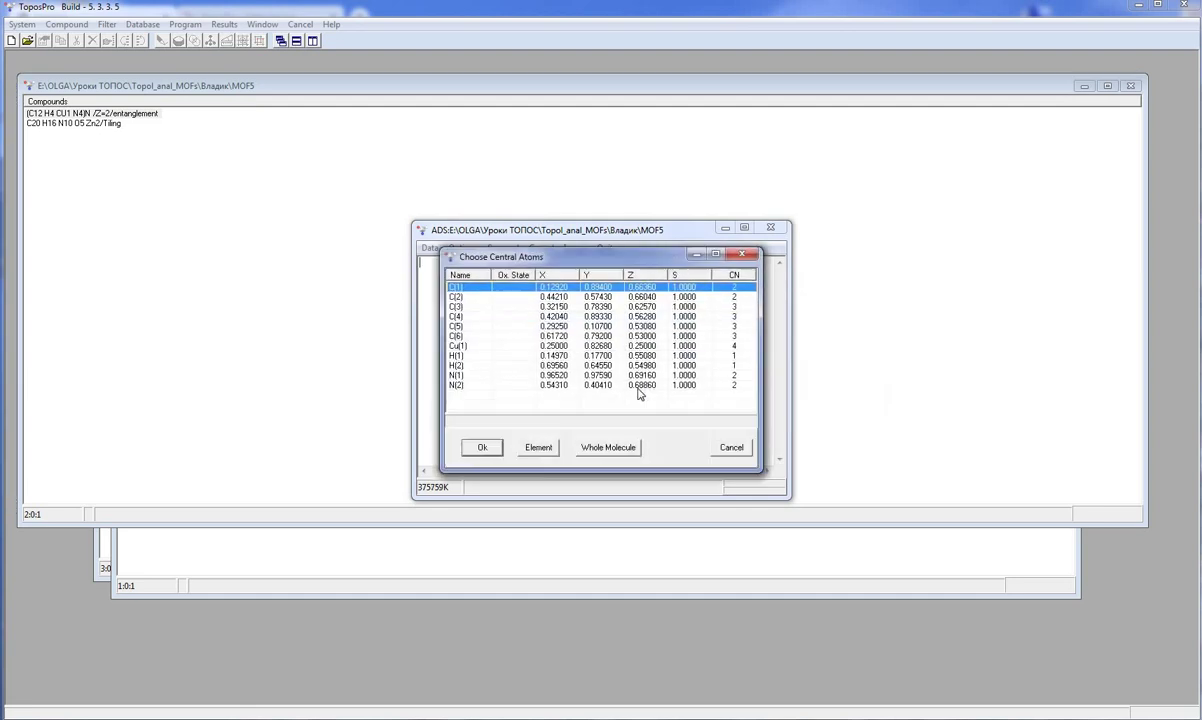
left_click(458, 345)
left_click(482, 447)
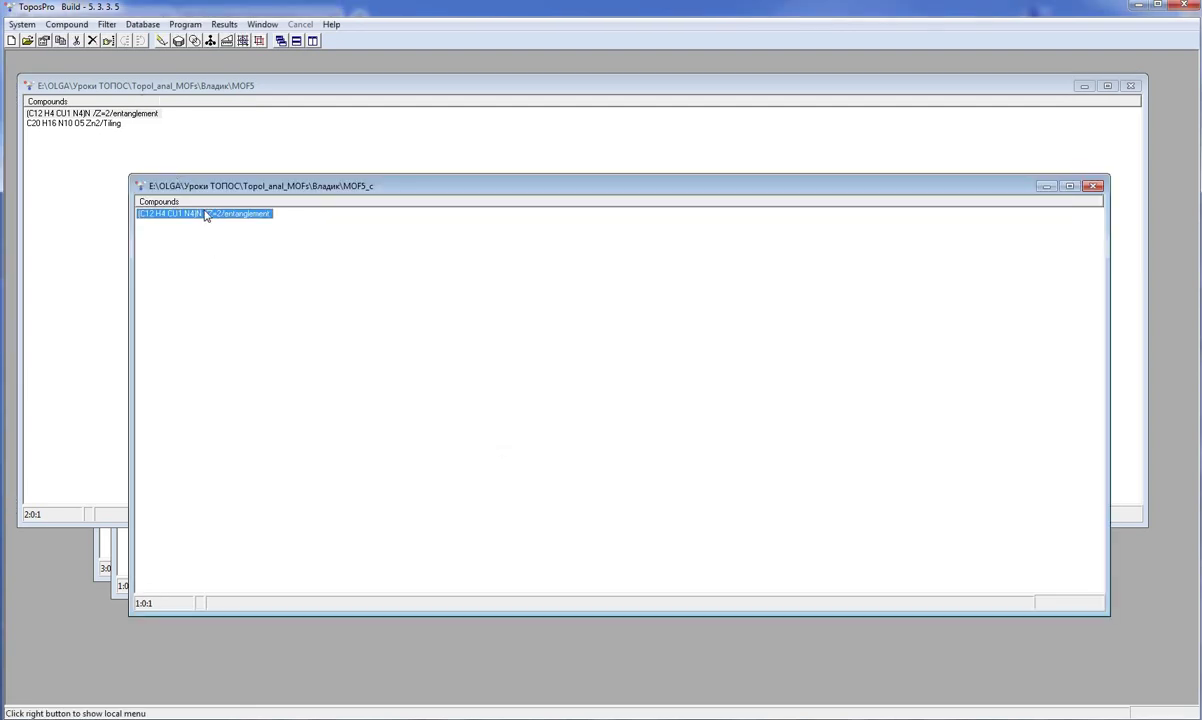
Check the adjacency matrix of the simplified MOF5_c compound in its crystal data.
double_click(205, 215)
left_click(506, 208)
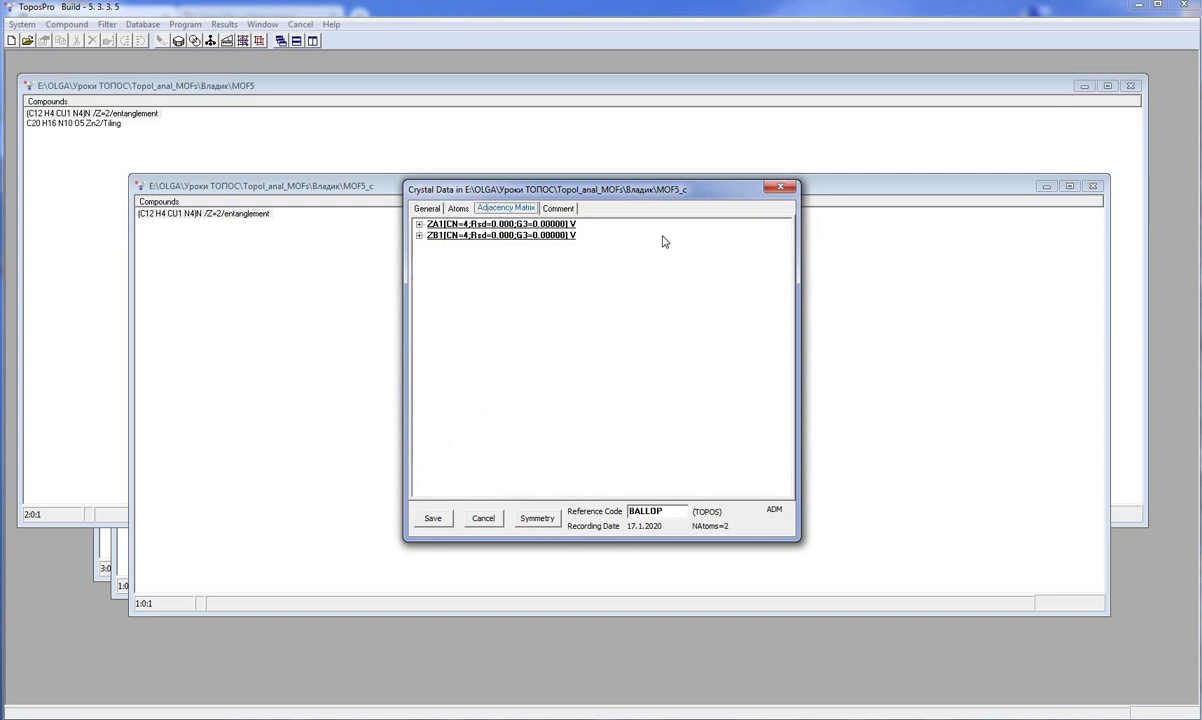
left_click(780, 189)
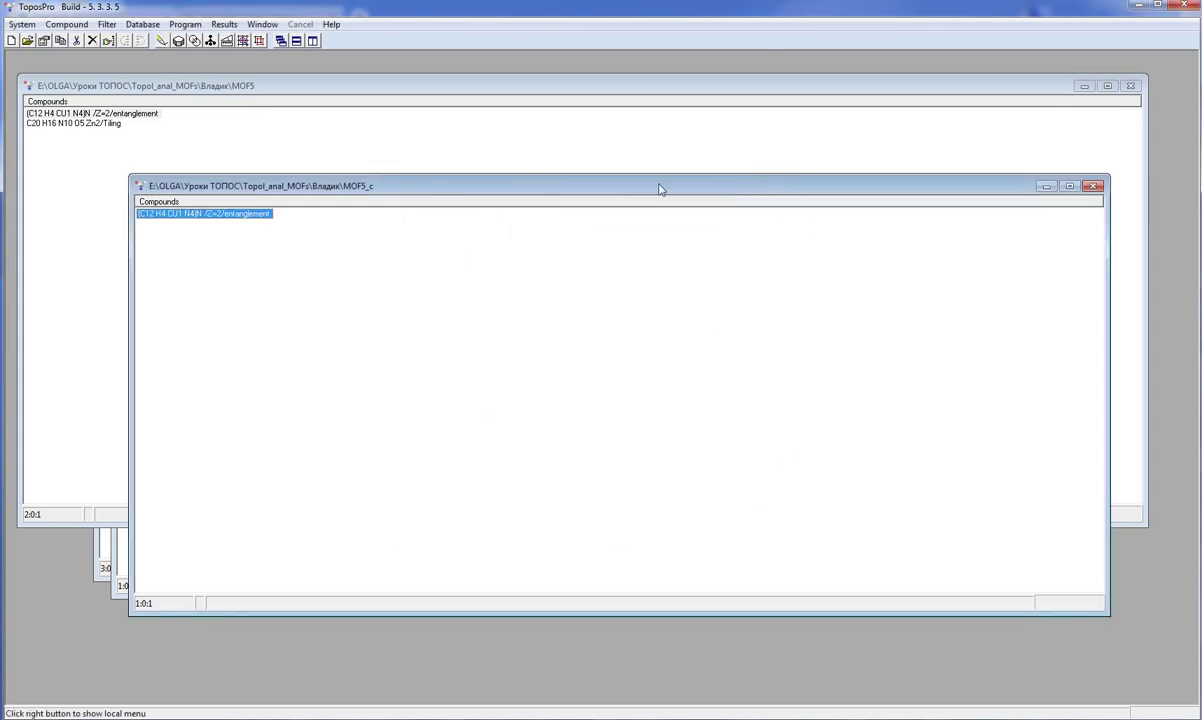
Run ADS with both atoms central, finding two interpenetrating pts nets of Class Ia, Z=2.
left_click(183, 25)
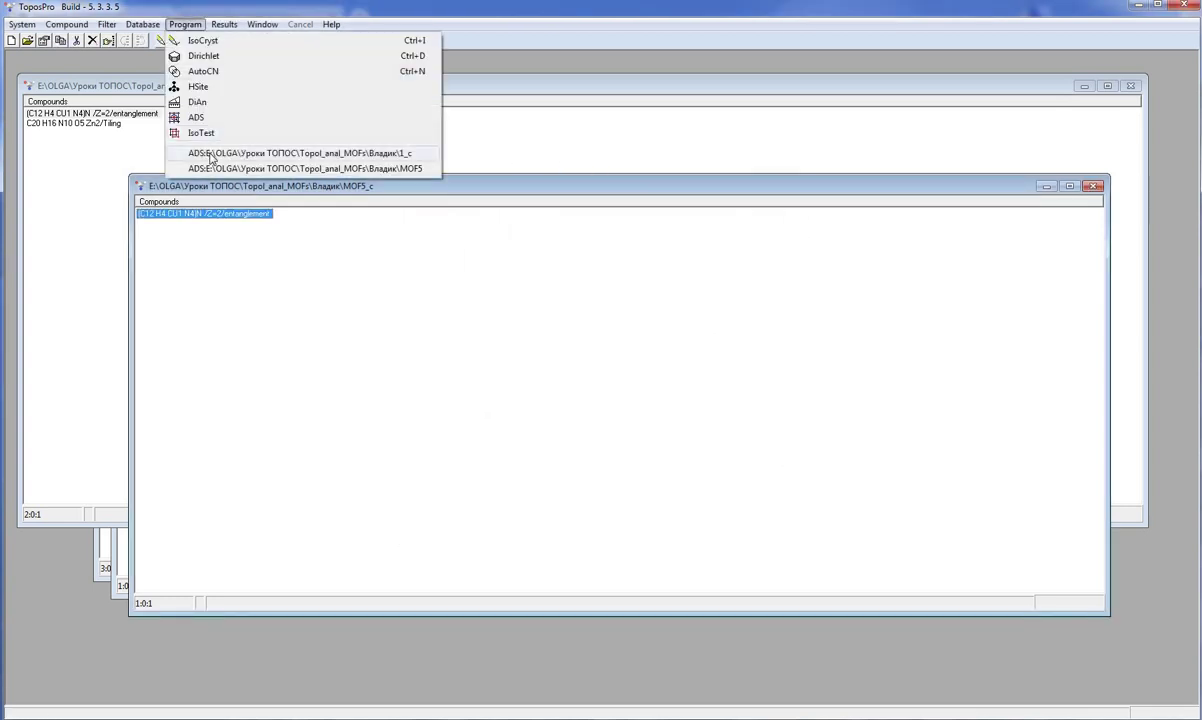
left_click(196, 117)
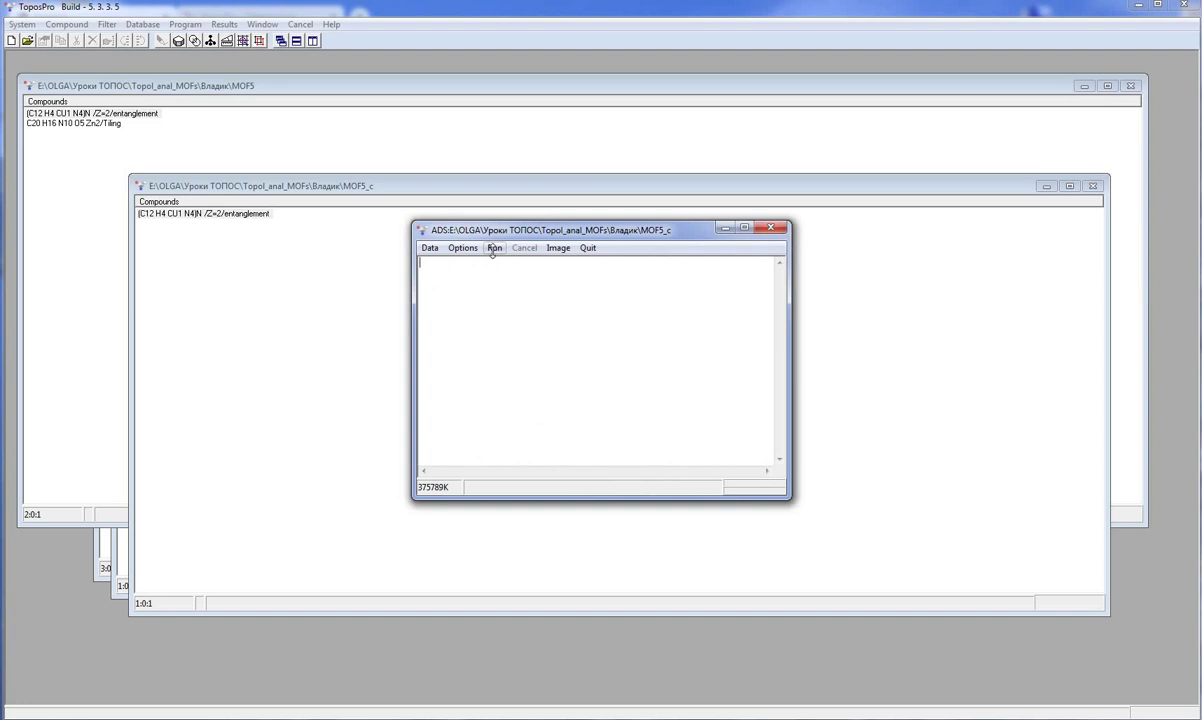
left_click(494, 249)
right_click(658, 352)
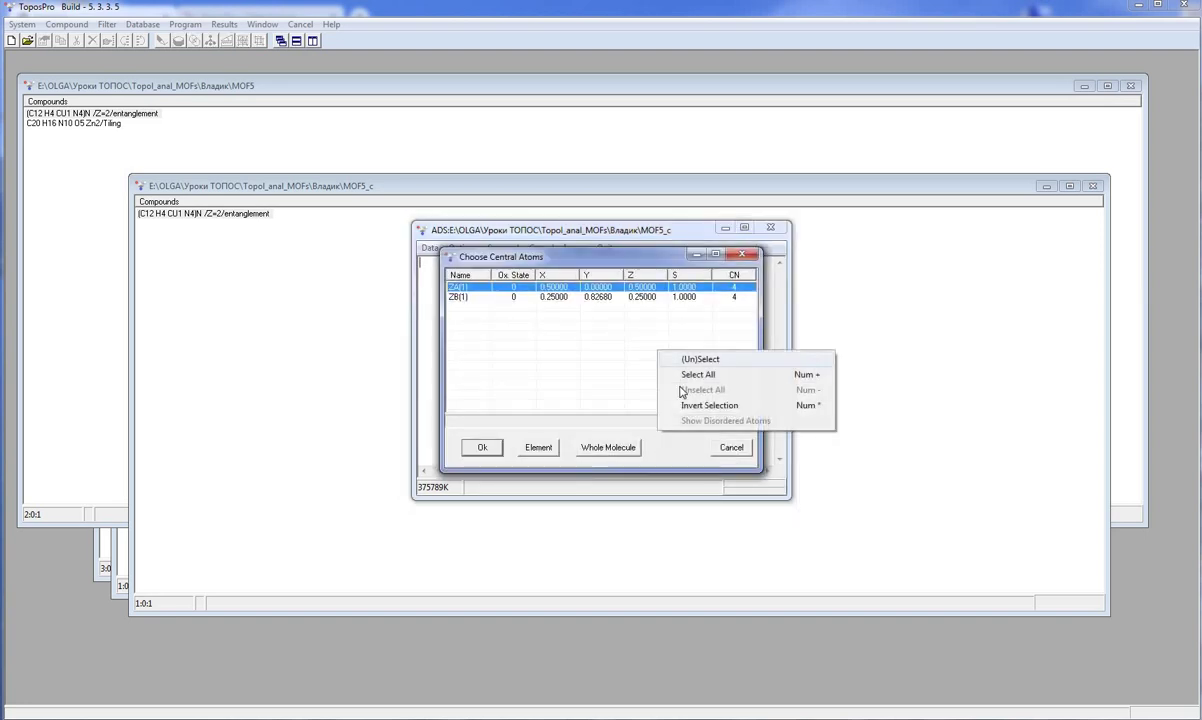
left_click(680, 379)
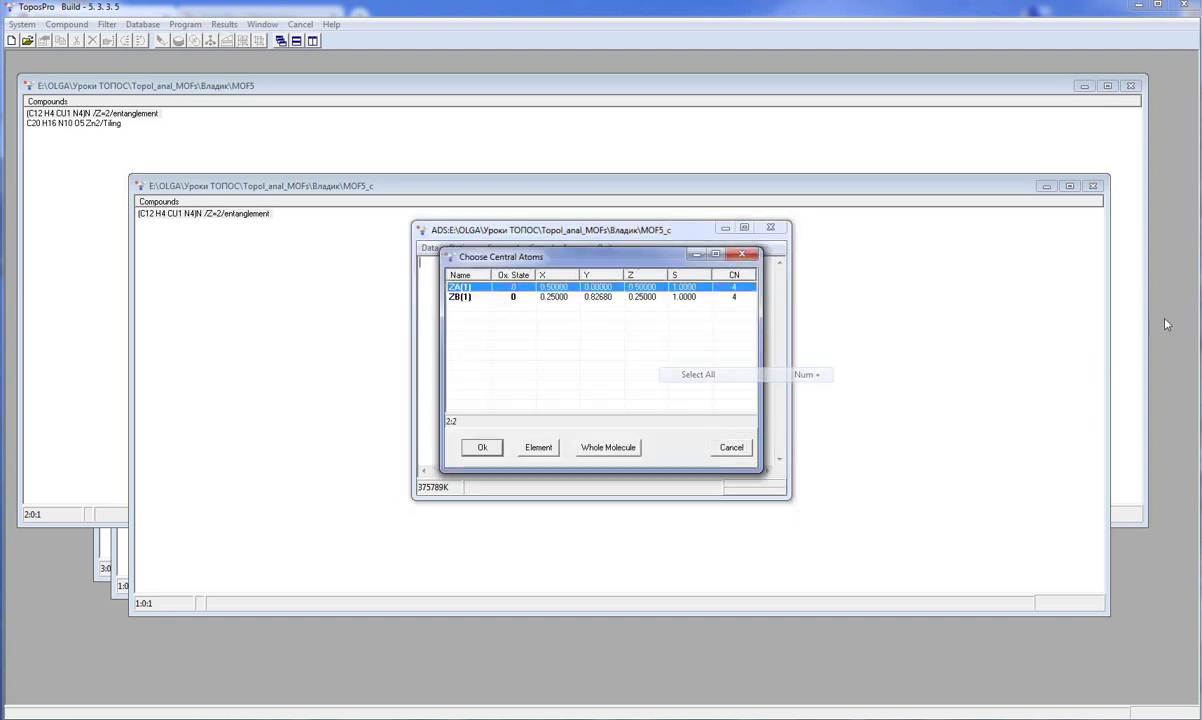
left_click(475, 447)
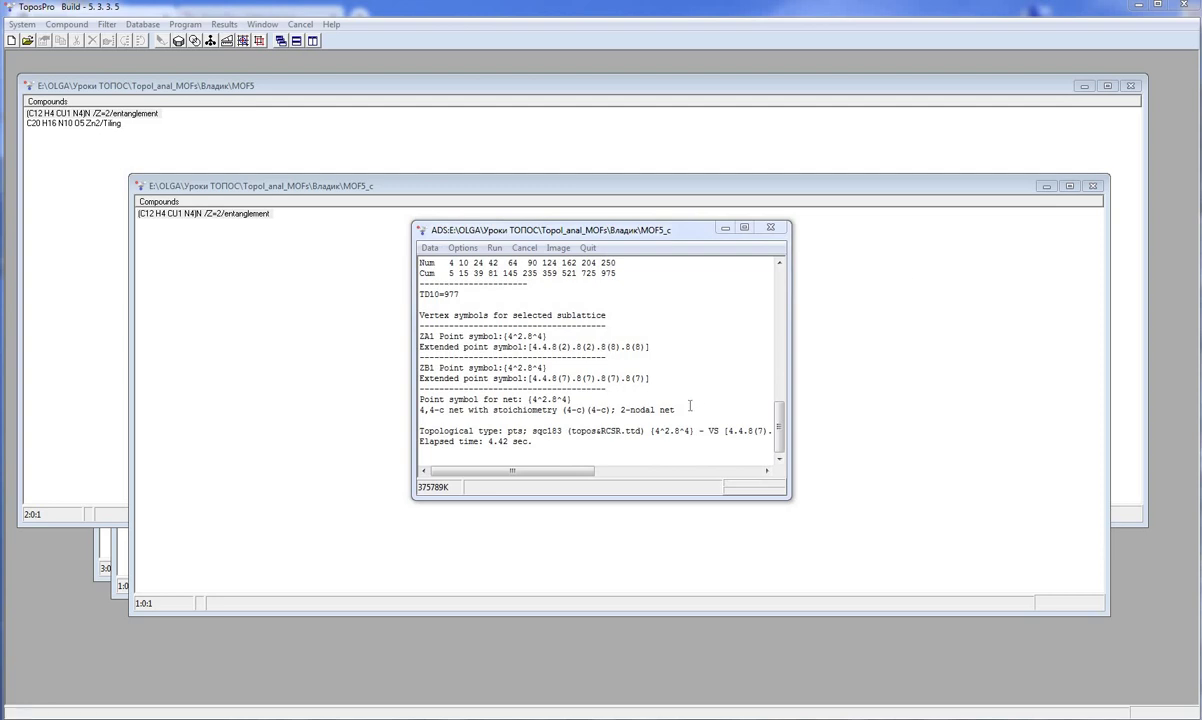
scroll(676, 409, "up", 8)
scroll(676, 409, "up", 1)
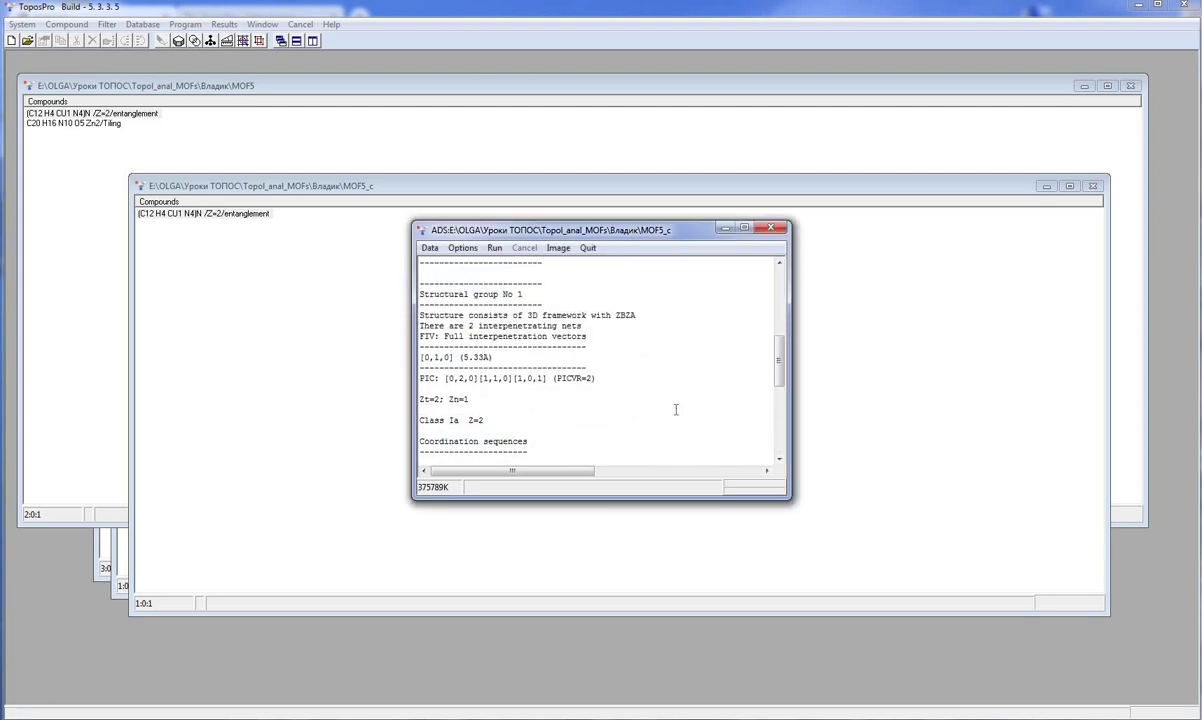
scroll(676, 409, "down", 1)
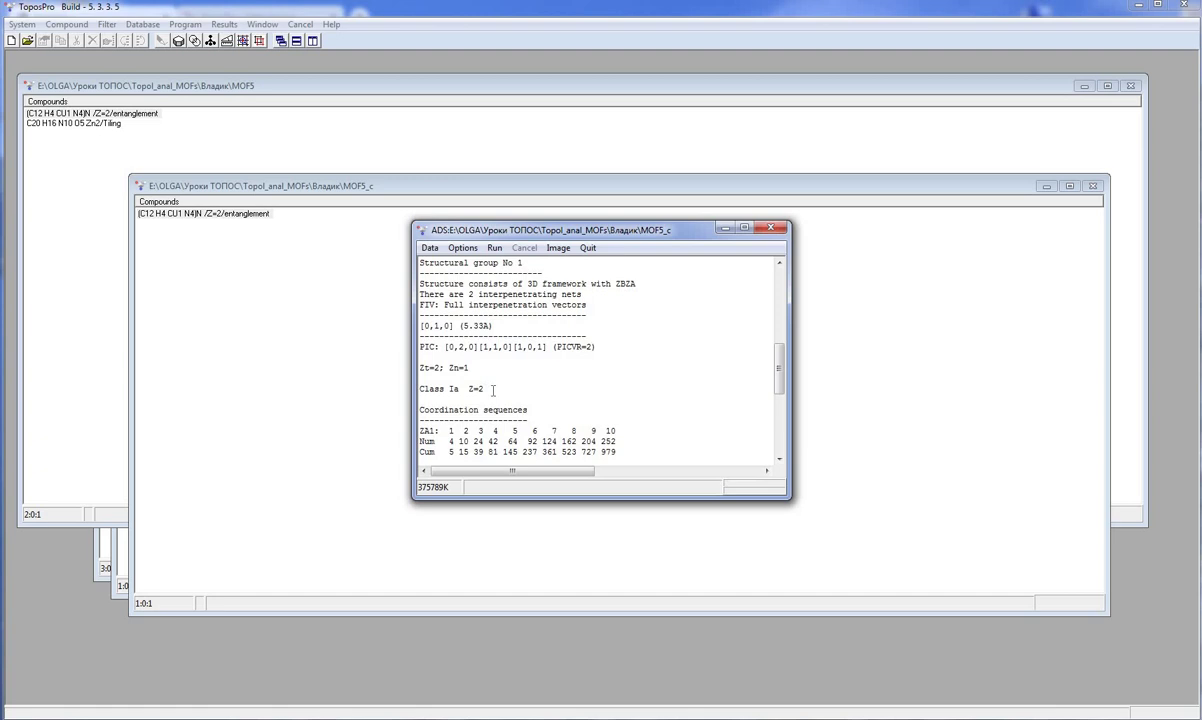
left_click(771, 229)
Discard the old calculation data and enable Save Simplified Net for the Tiling compound.
key("Return")
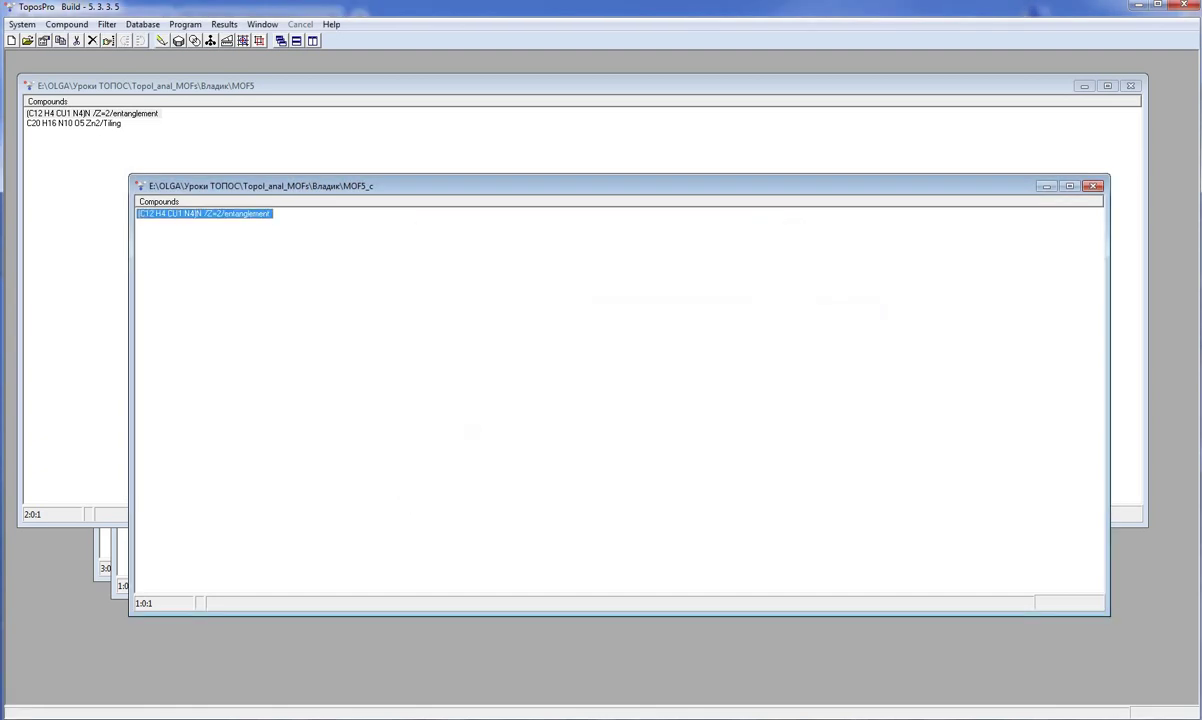
left_click(56, 123)
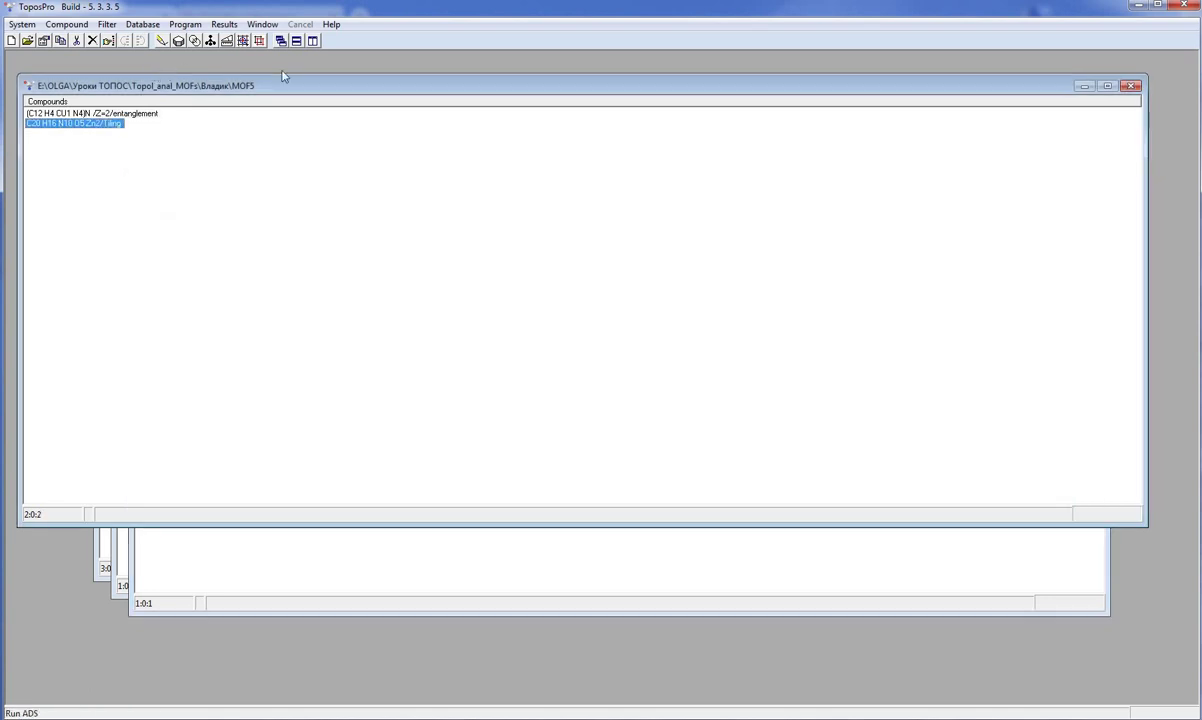
left_click(462, 251)
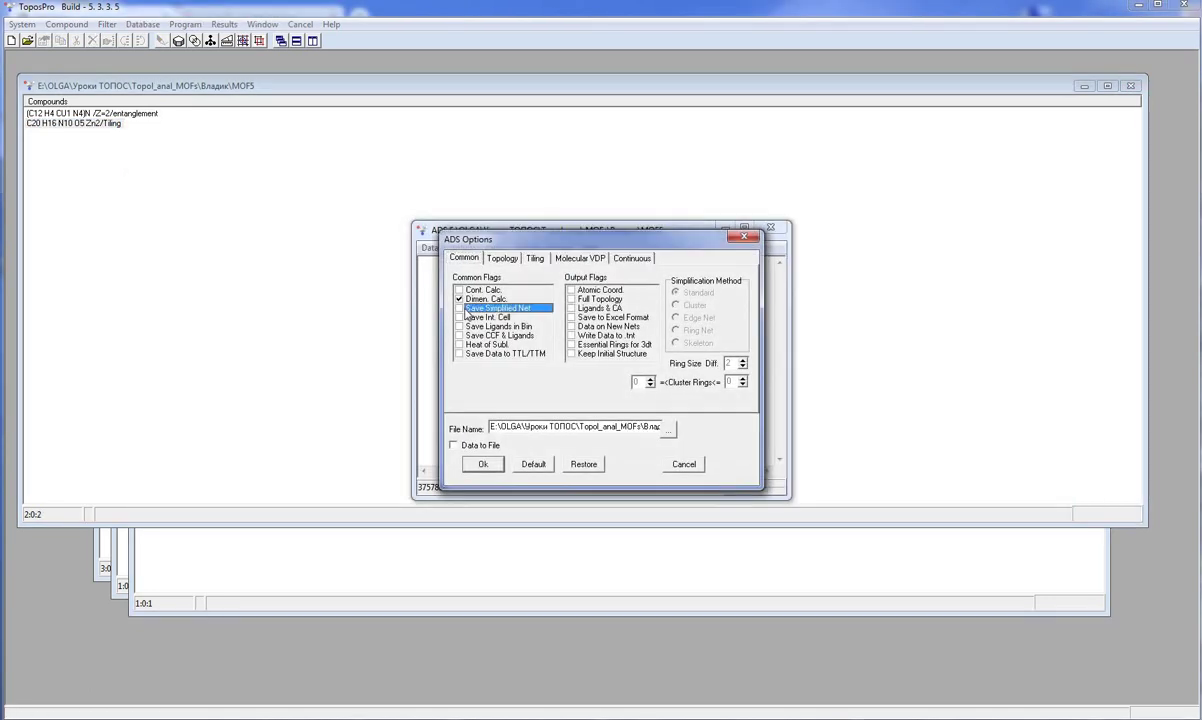
left_click(459, 308)
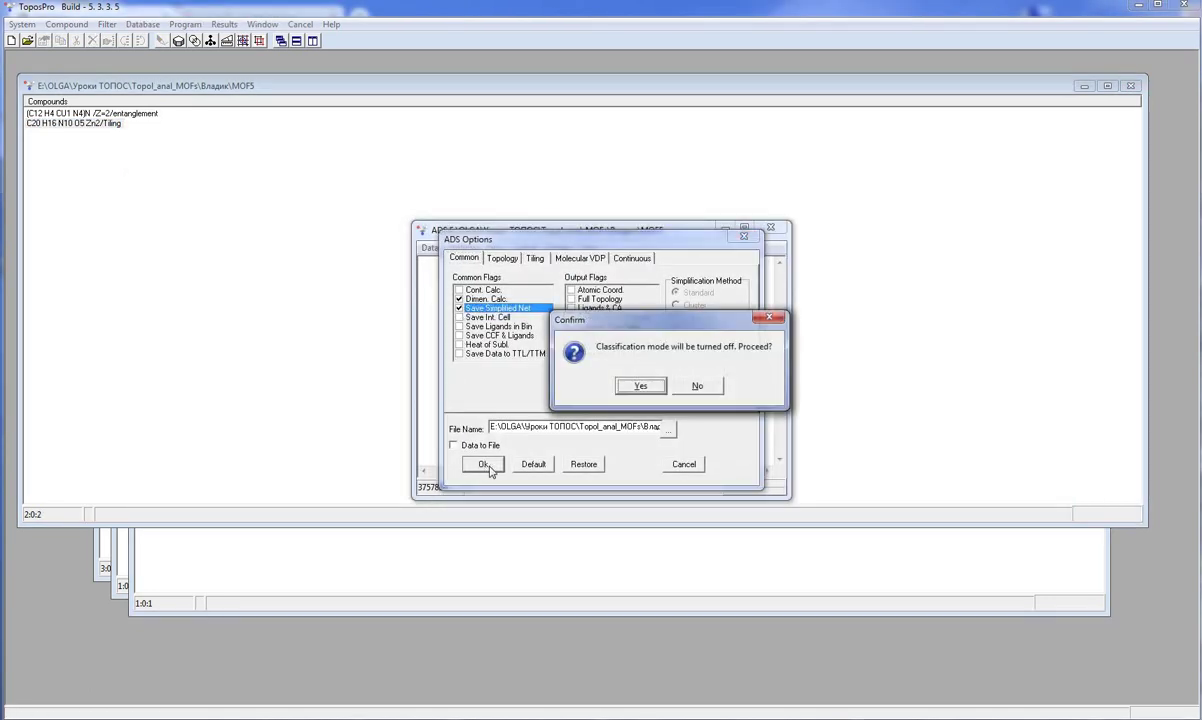
left_click(639, 387)
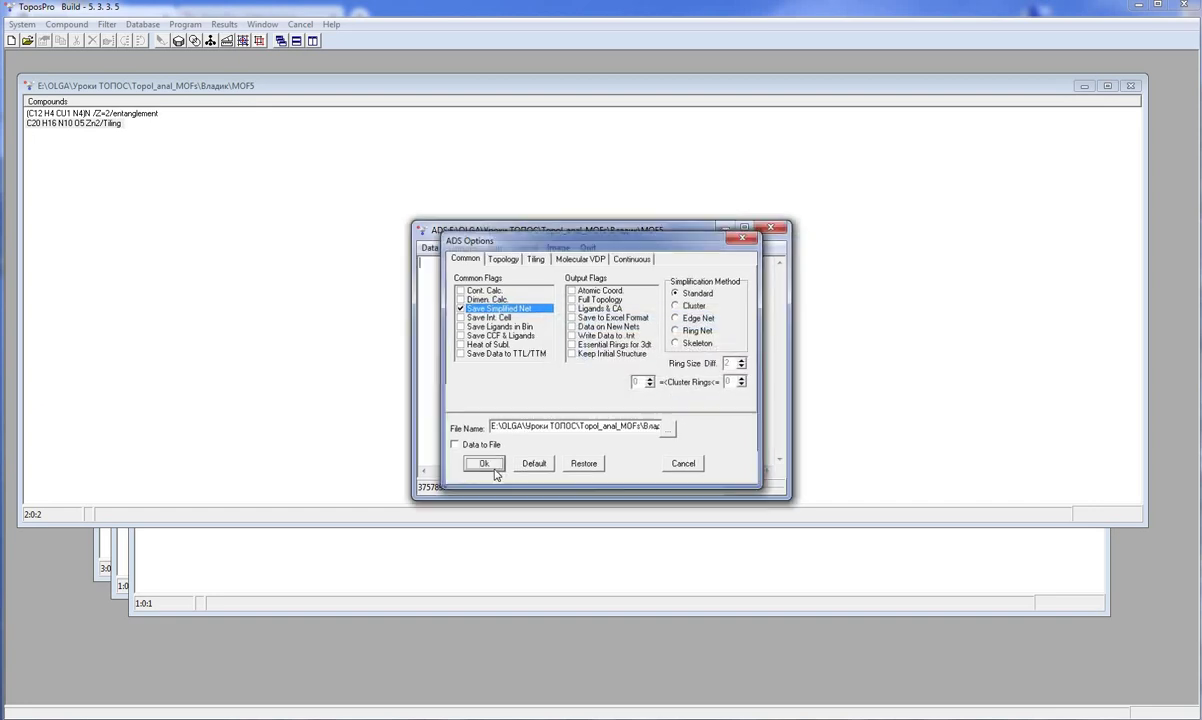
left_click(490, 466)
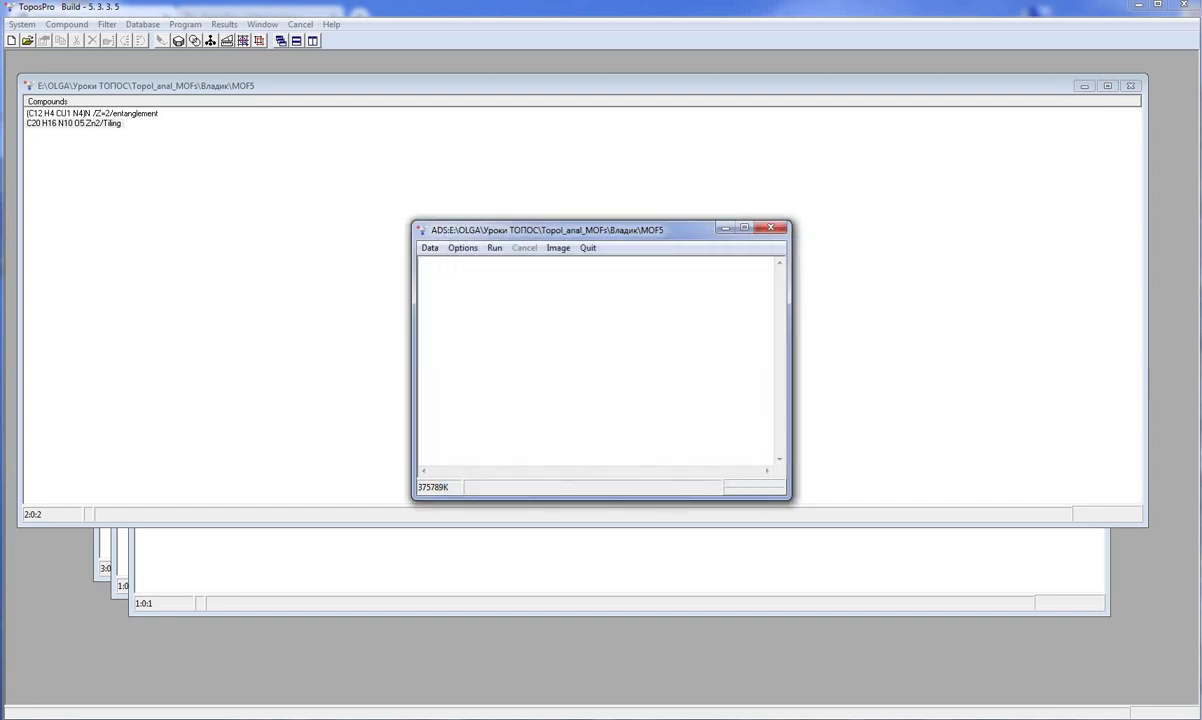
Run ADS with the MOF5_c database reloaded and Zn(1) as the central atom.
left_click(494, 247)
left_click(640, 387)
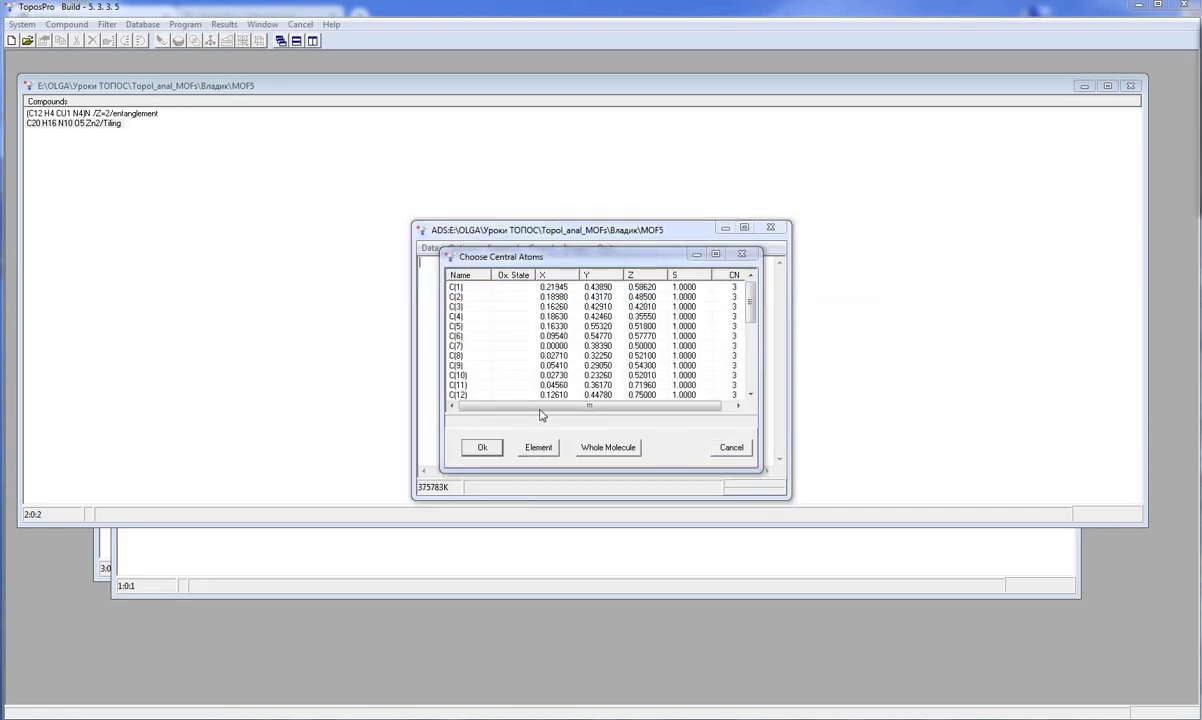
left_click_drag(755, 312, 752, 362)
left_click(462, 395)
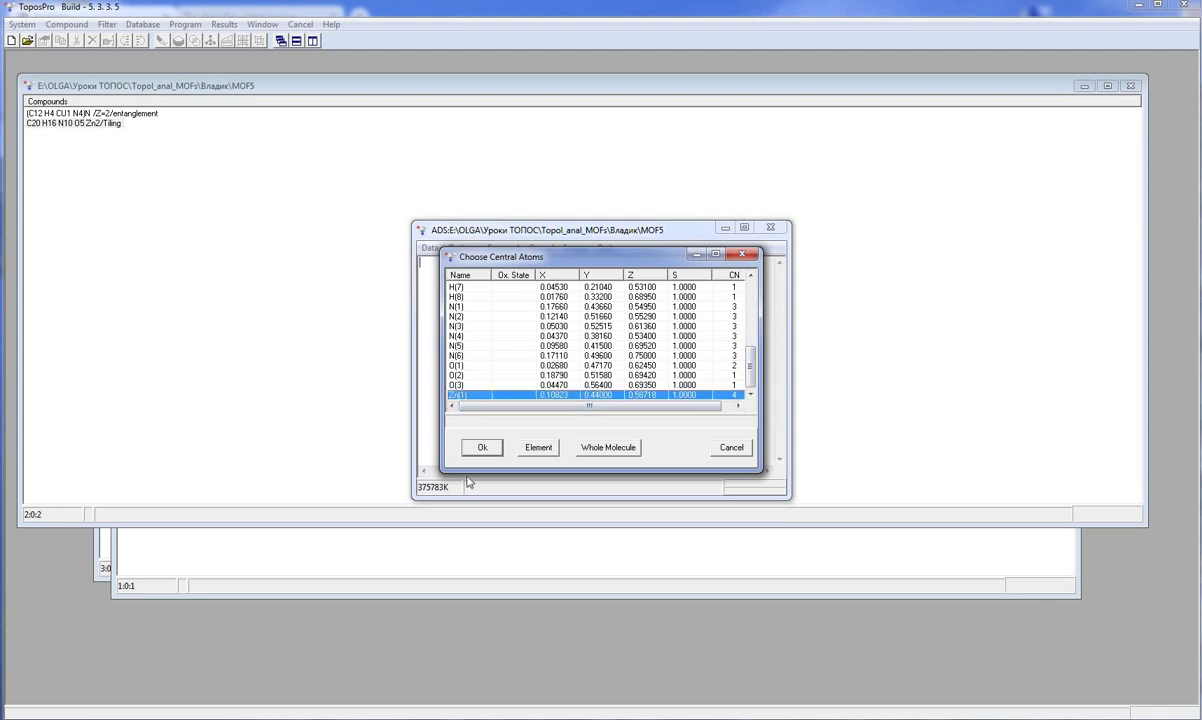
left_click(480, 448)
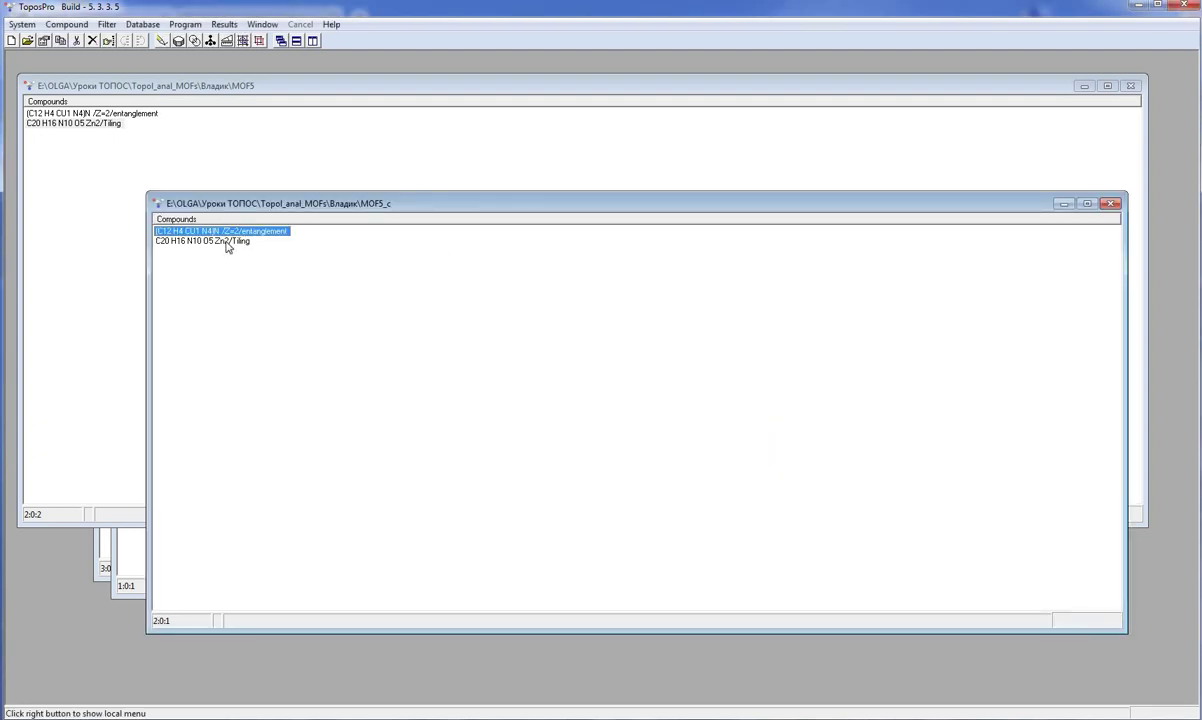
View the first compound's adjacency matrix in Crystal Data, then close it.
double_click(212, 231)
left_click(506, 207)
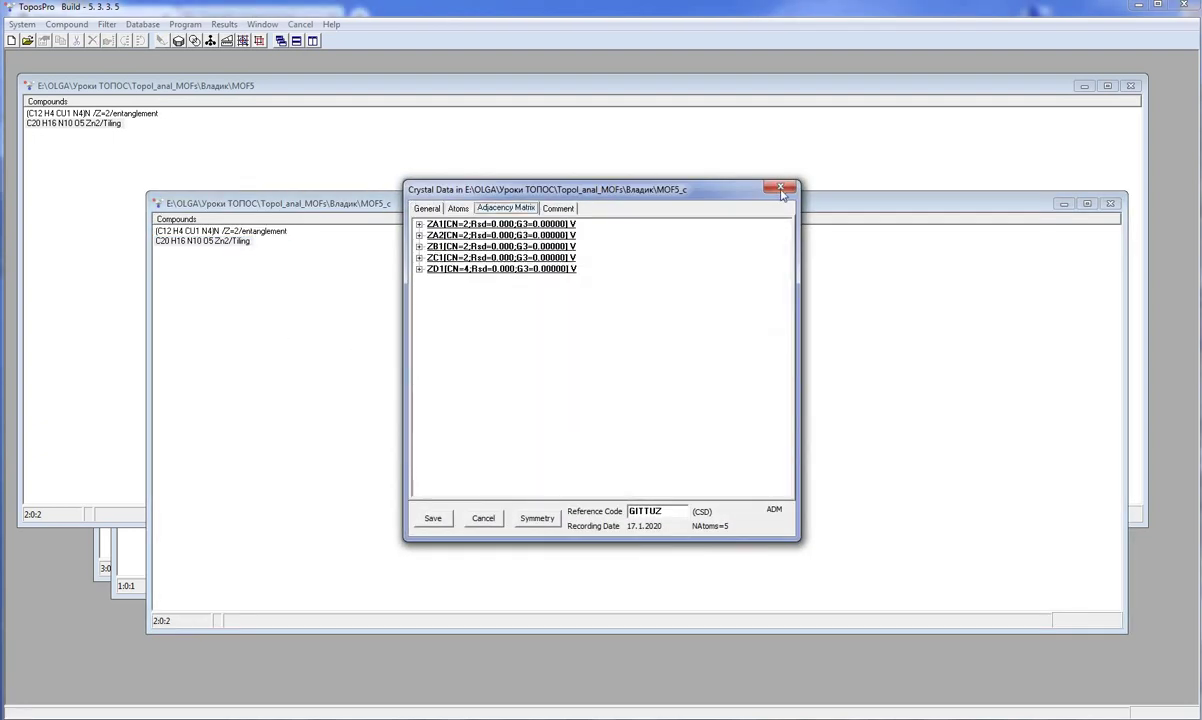
key("Escape")
left_click(200, 241)
Simplify the Tiling compound's adjacency matrix, overwriting the output, and inspect the resulting 4-connected ZD1 net.
left_click(66, 24)
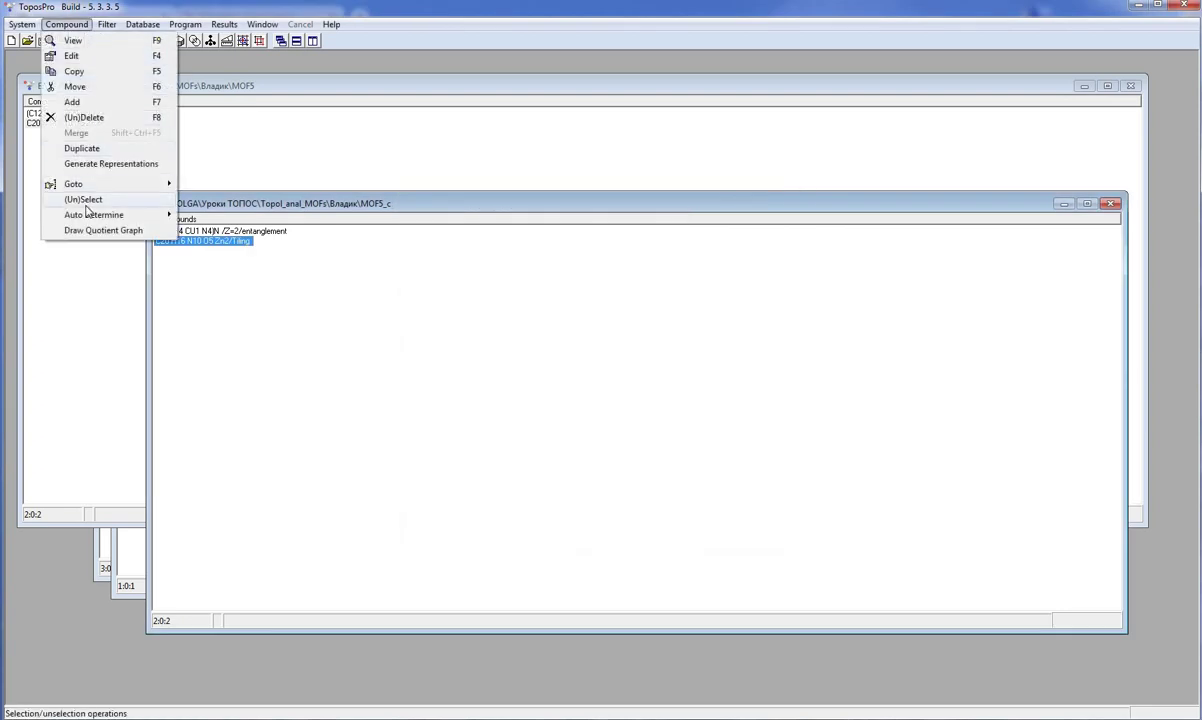
mouse_move(95, 215)
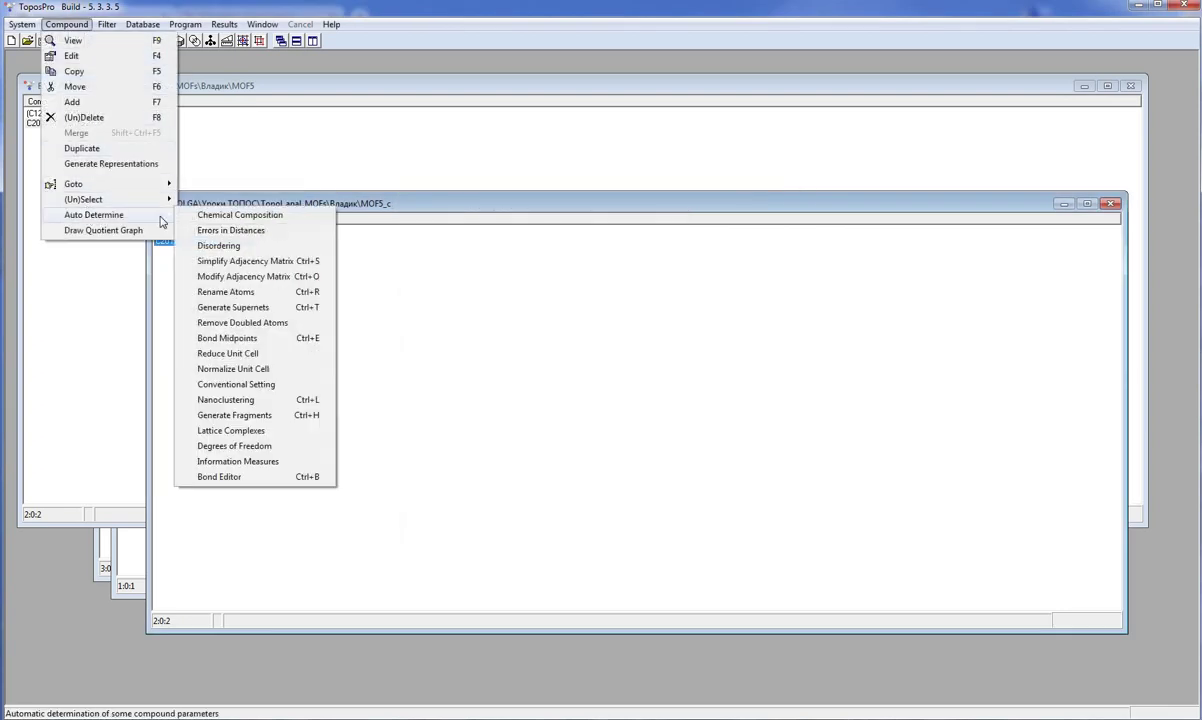
left_click(244, 264)
left_click(532, 428)
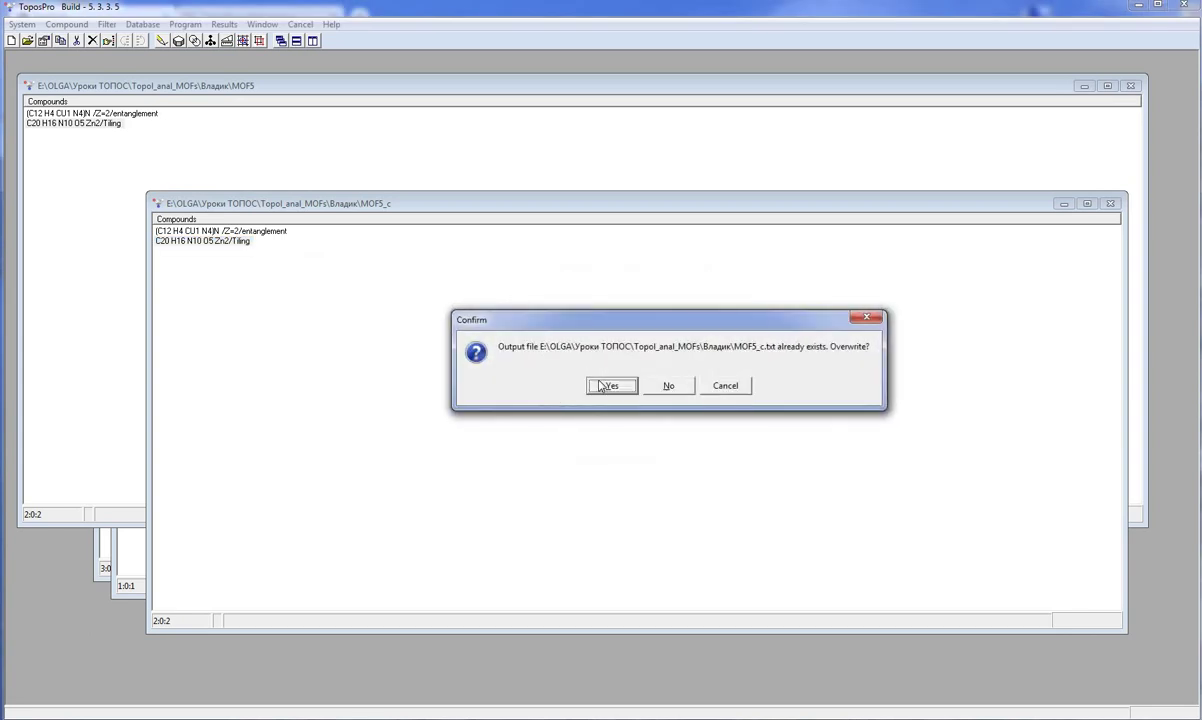
left_click(606, 385)
left_click(640, 385)
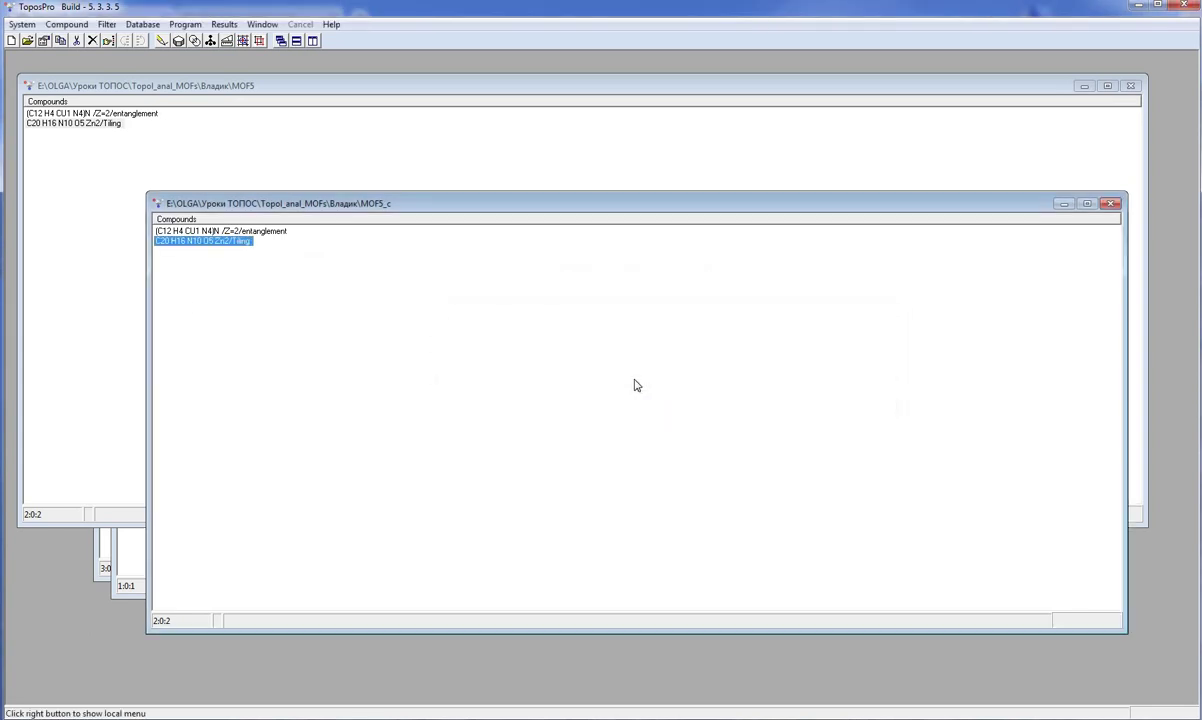
double_click(182, 245)
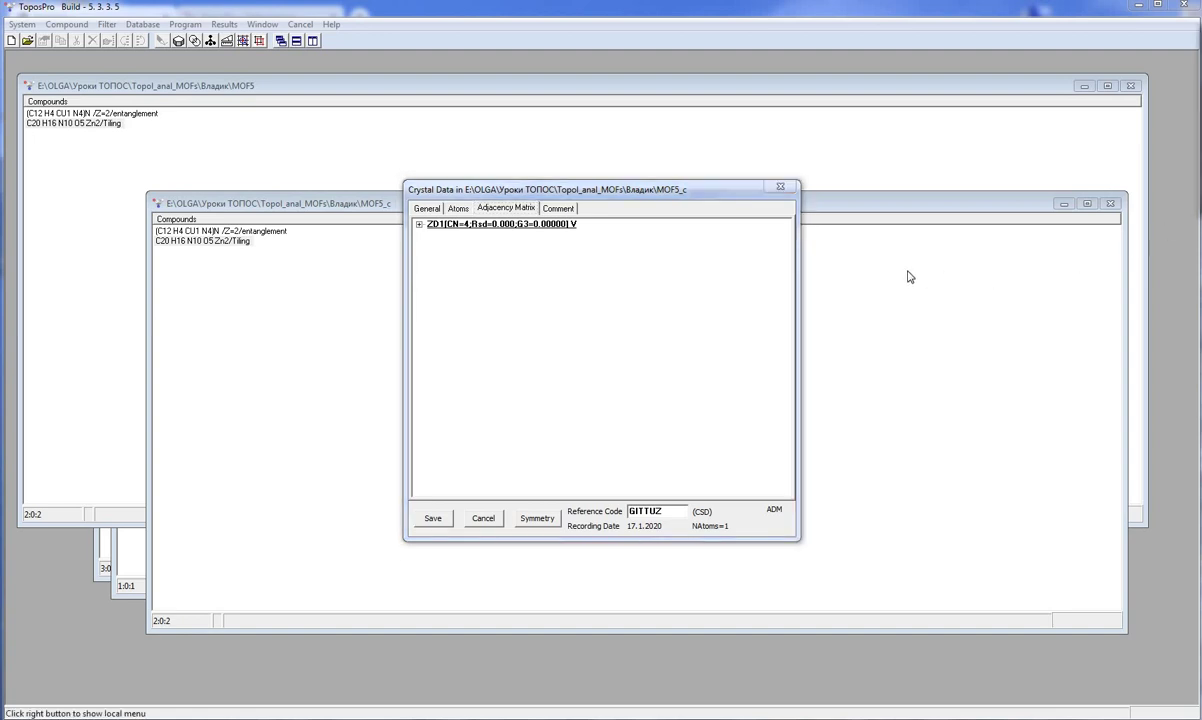
In ADS options, turn off Save Simplified Net and enable All Rings.
left_click(776, 189)
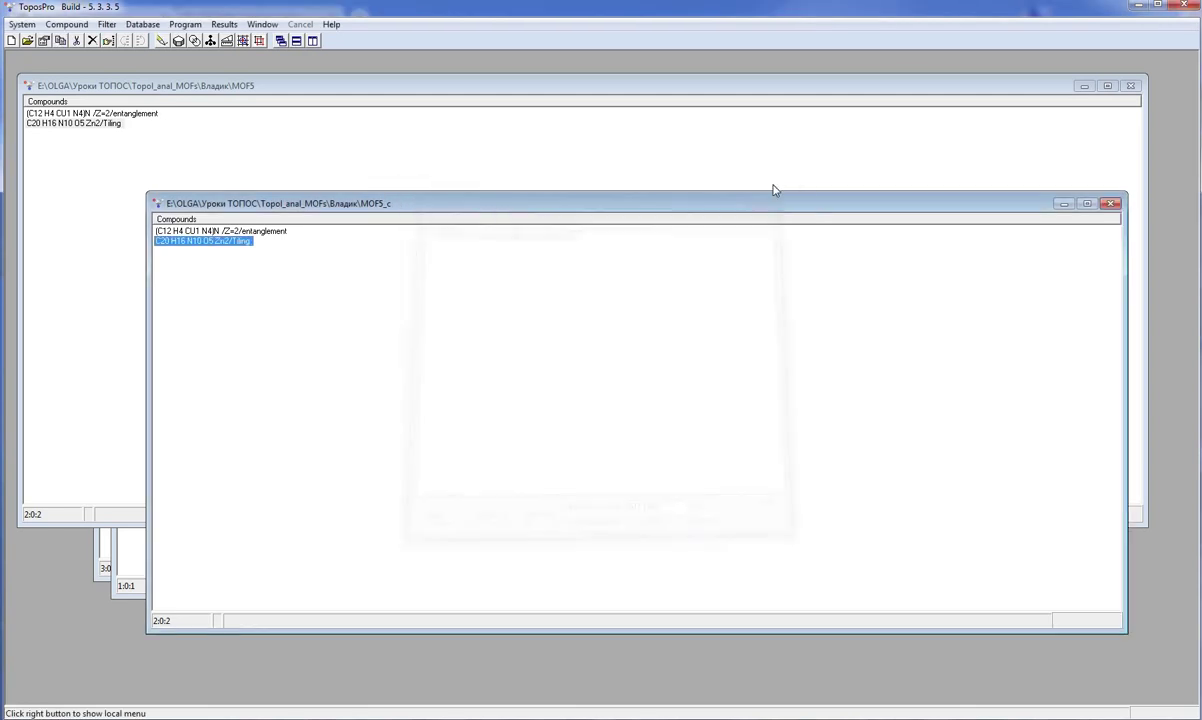
left_click(243, 40)
left_click(462, 248)
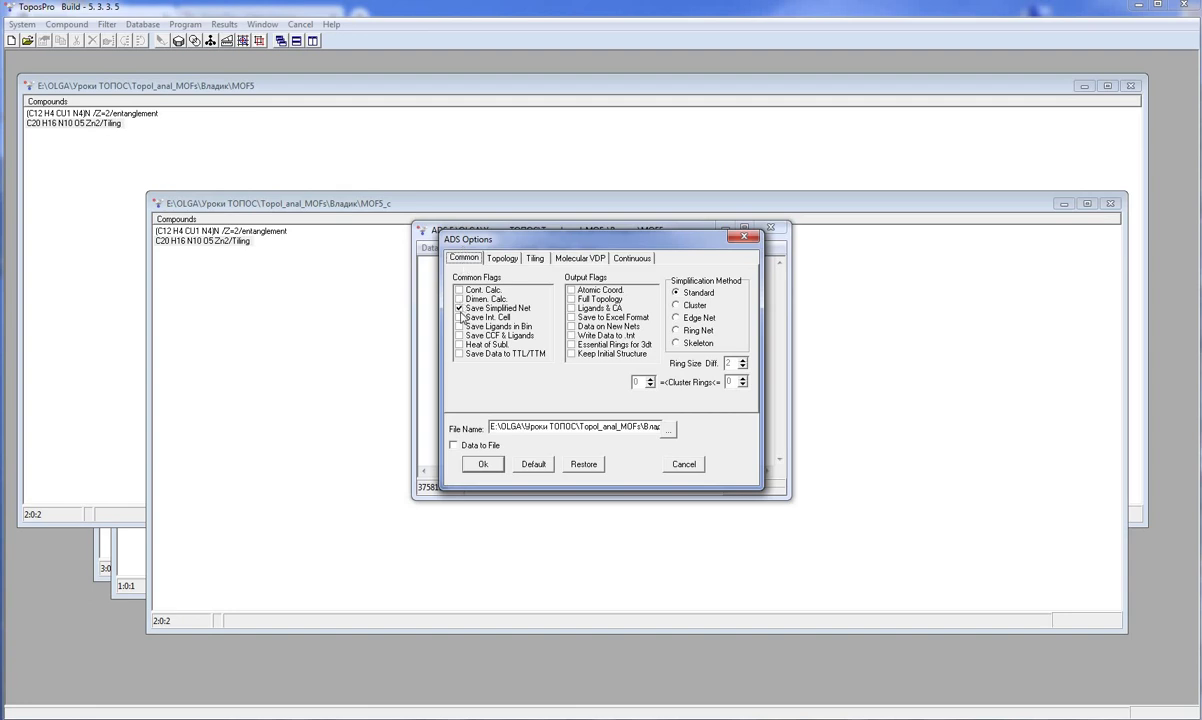
left_click(459, 310)
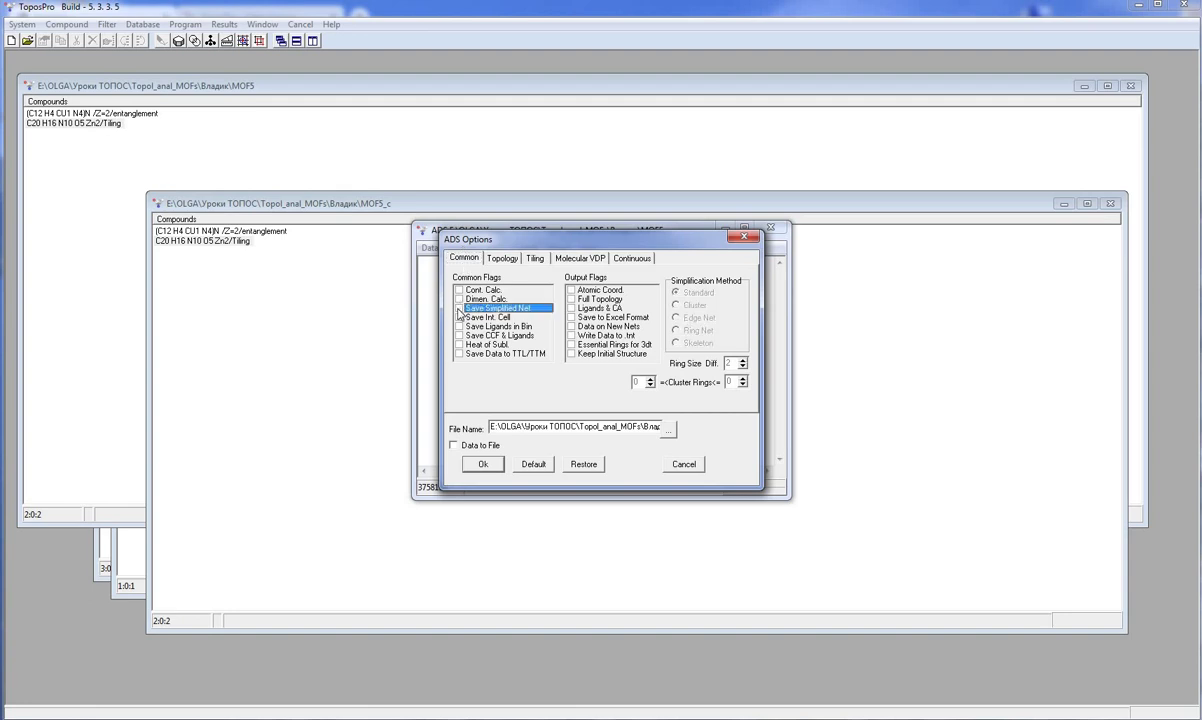
left_click(502, 259)
left_click(460, 345)
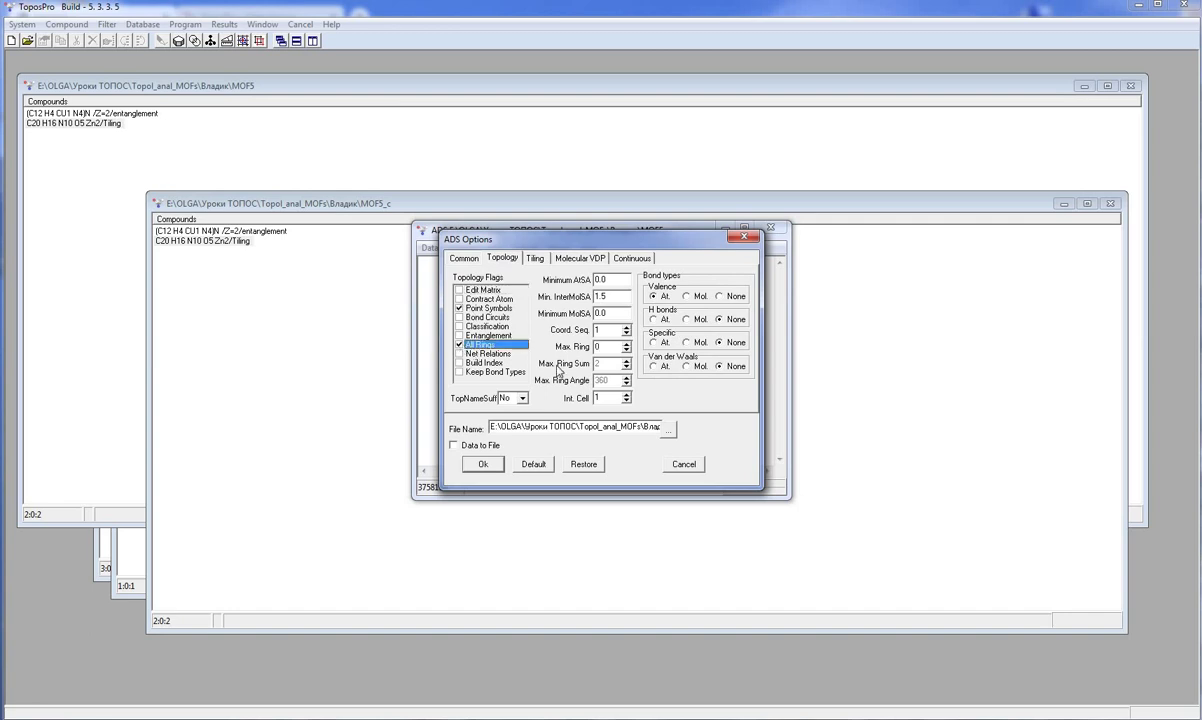
type("12")
Set Max. Tile Size to 200 with Natural Tiles kept on, and launch the tiling run.
left_click(535, 258)
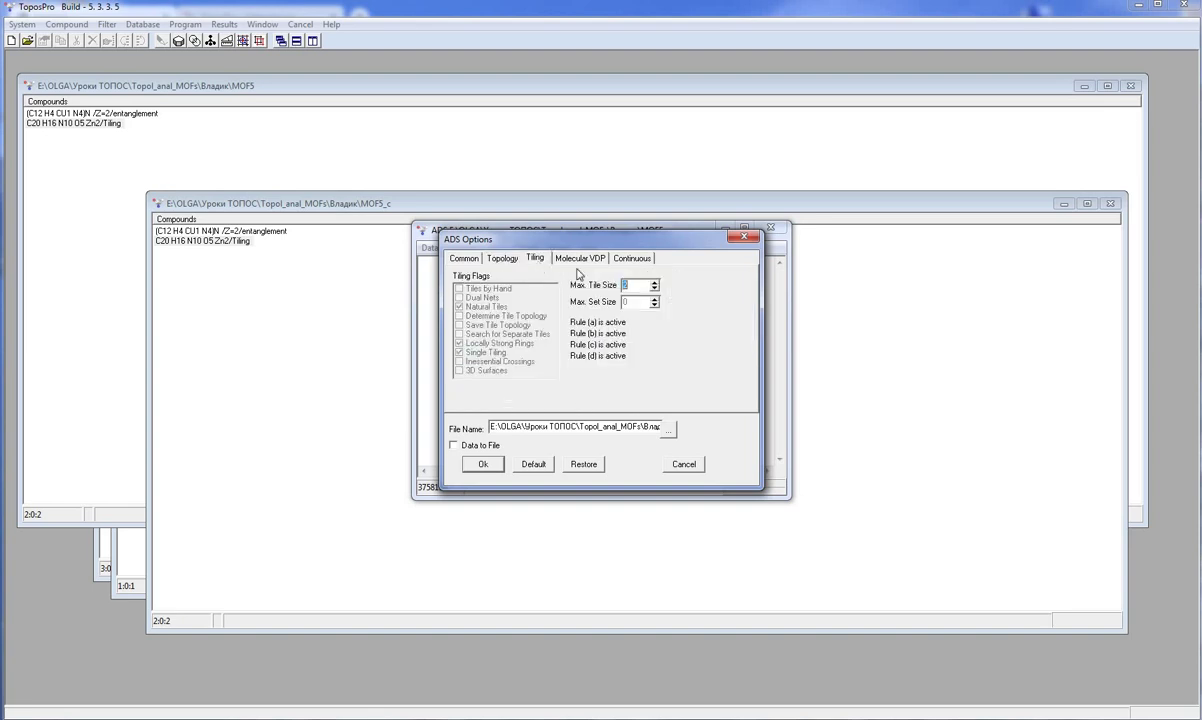
left_click(634, 284)
type("200")
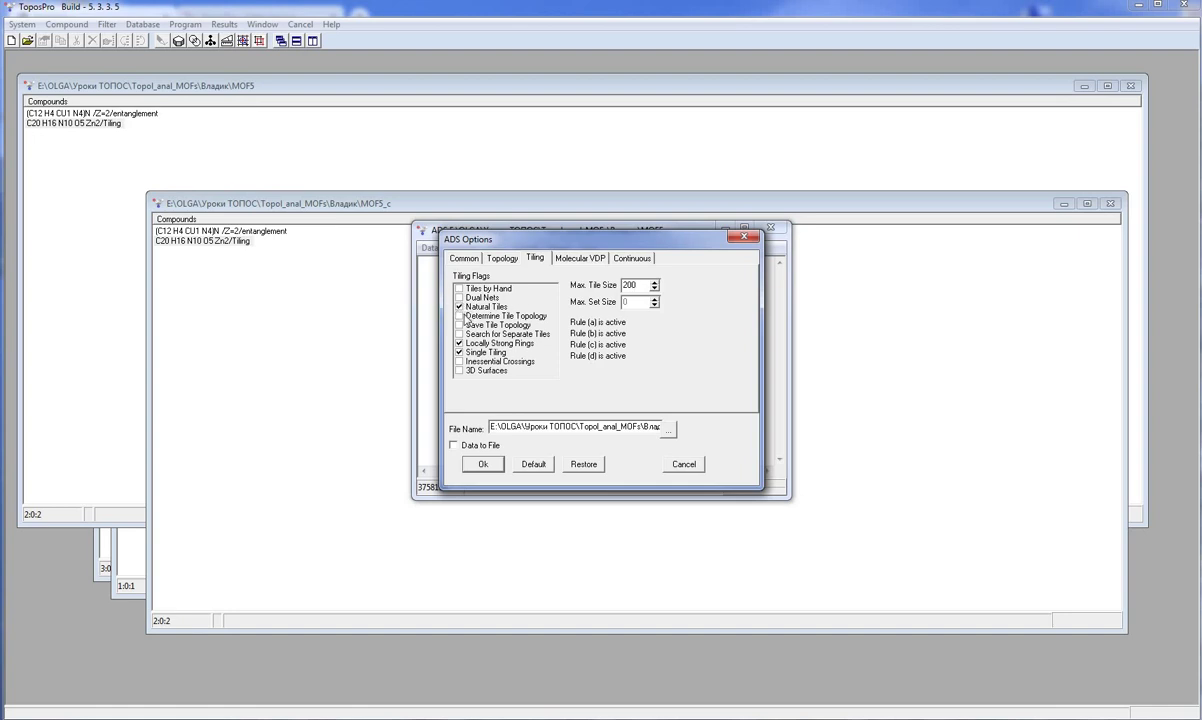
left_click(459, 306)
left_click(459, 343)
left_click(459, 352)
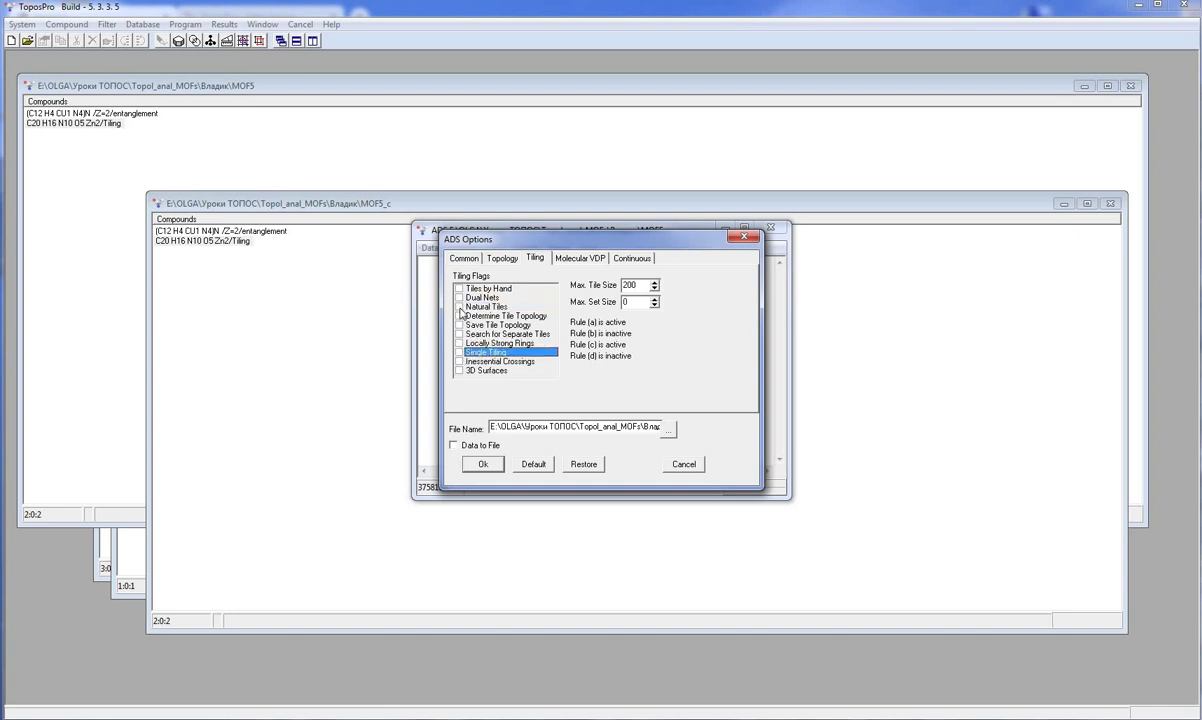
left_click(459, 307)
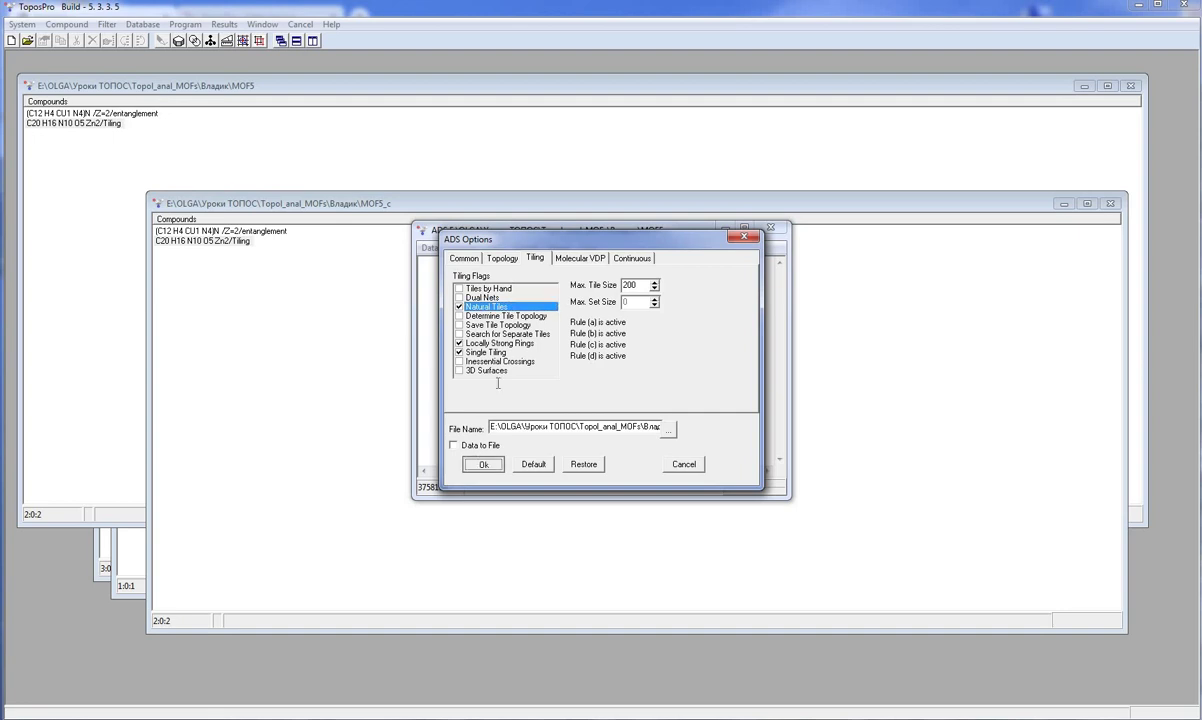
left_click(482, 464)
left_click(494, 248)
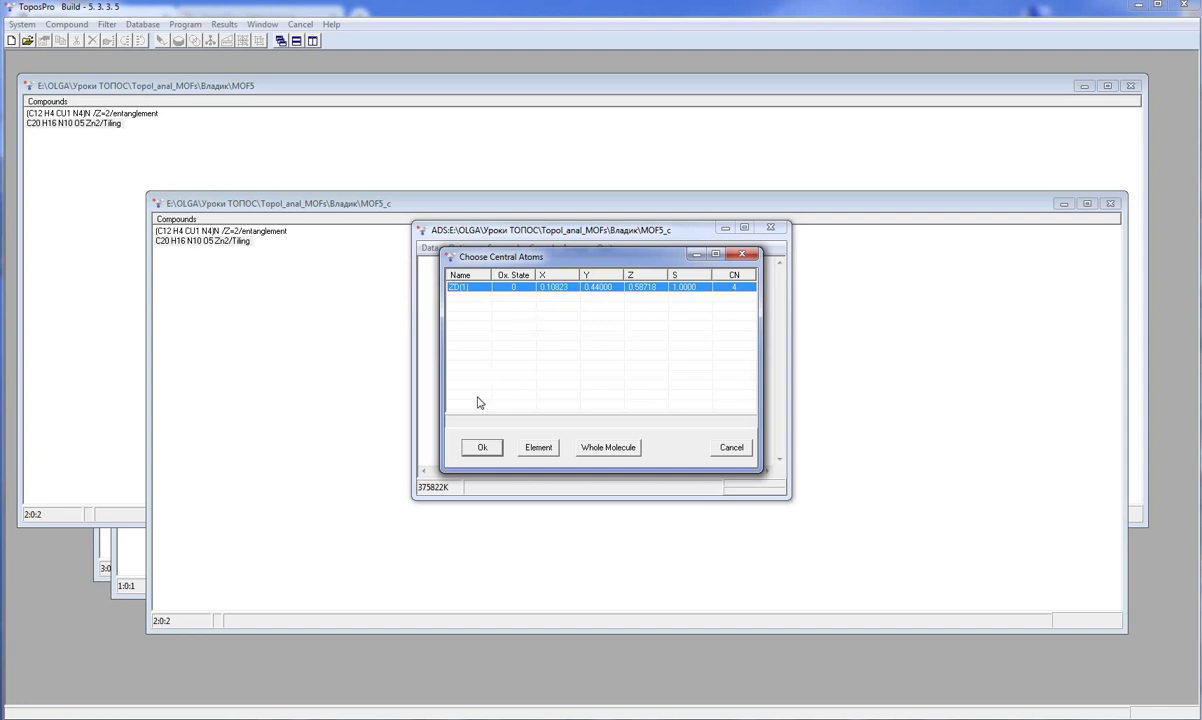
Accept the central atom, review the [1463] tiling results, and close the ADS window discarding its data.
left_click(481, 447)
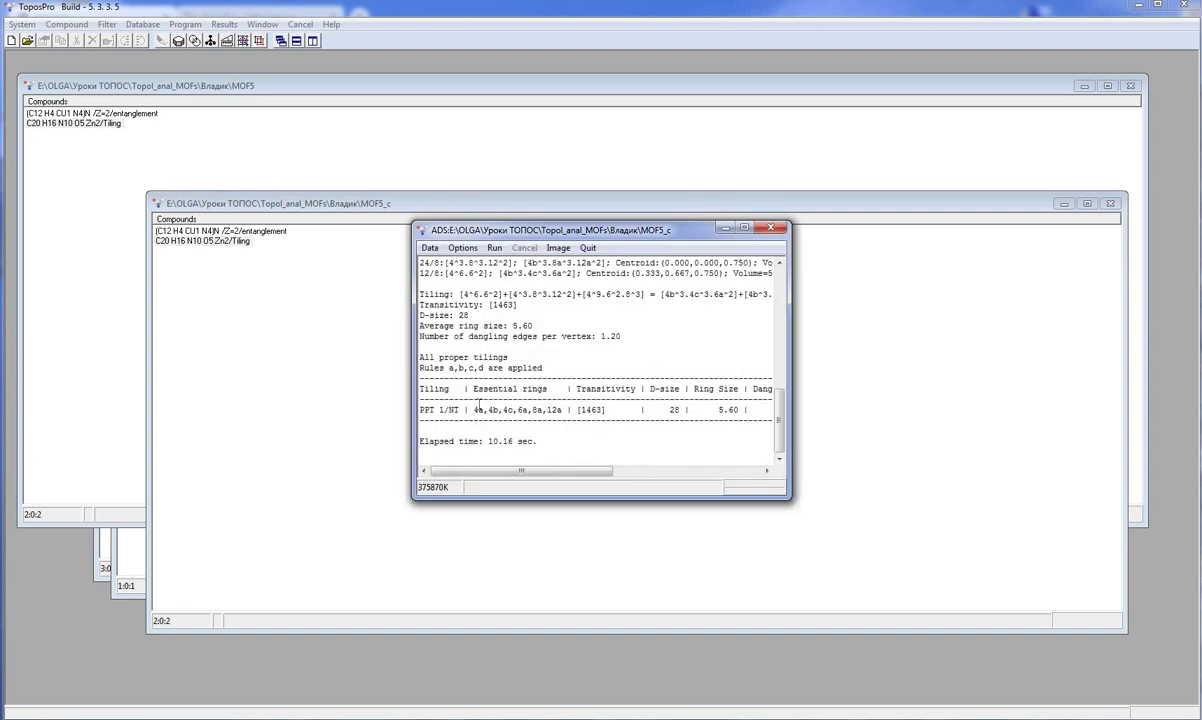
scroll(480, 400, "up", 1)
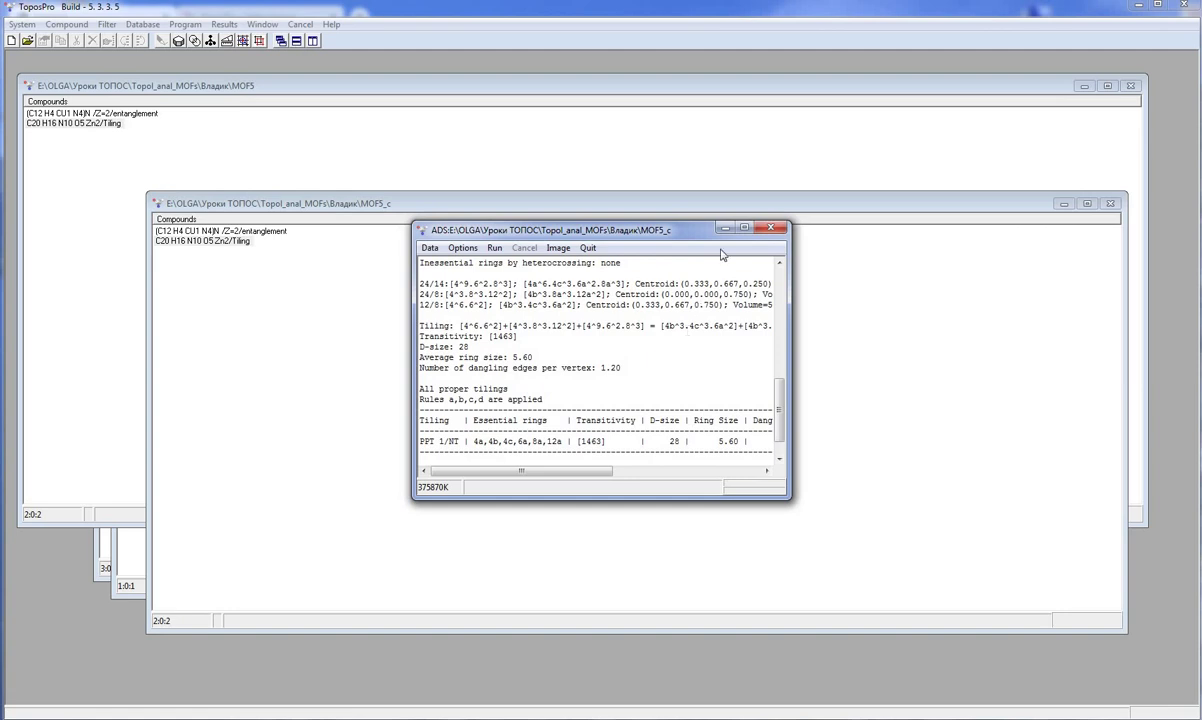
left_click(770, 228)
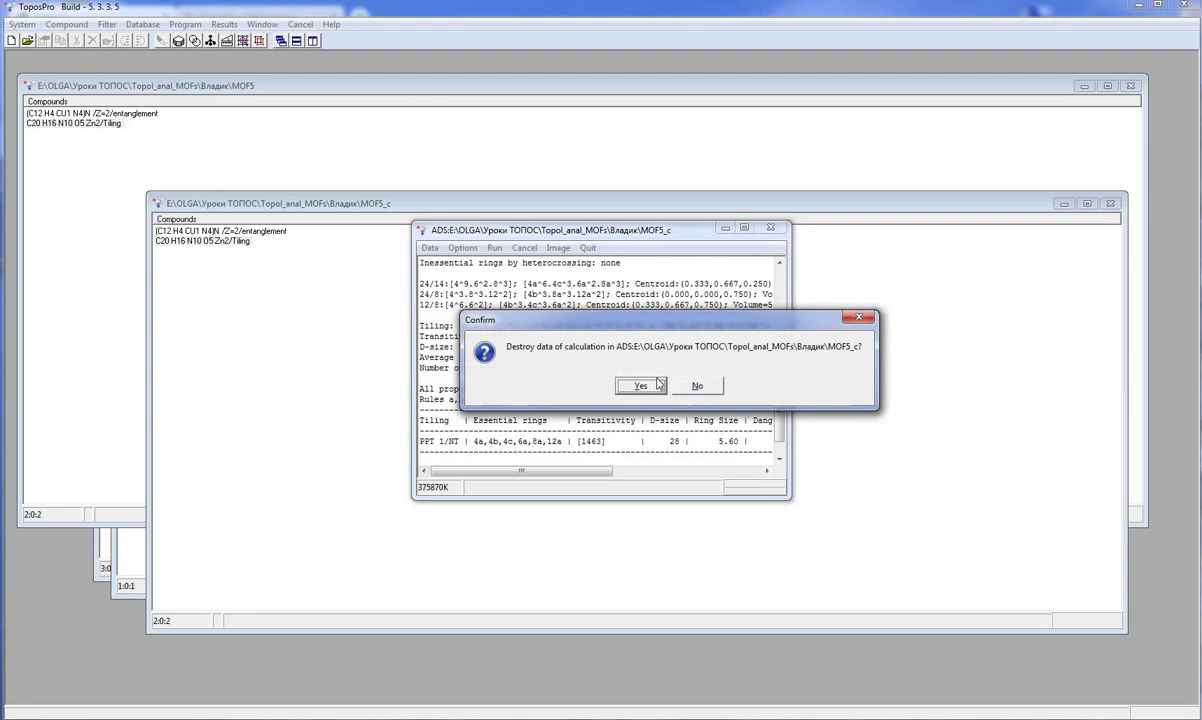
left_click(640, 385)
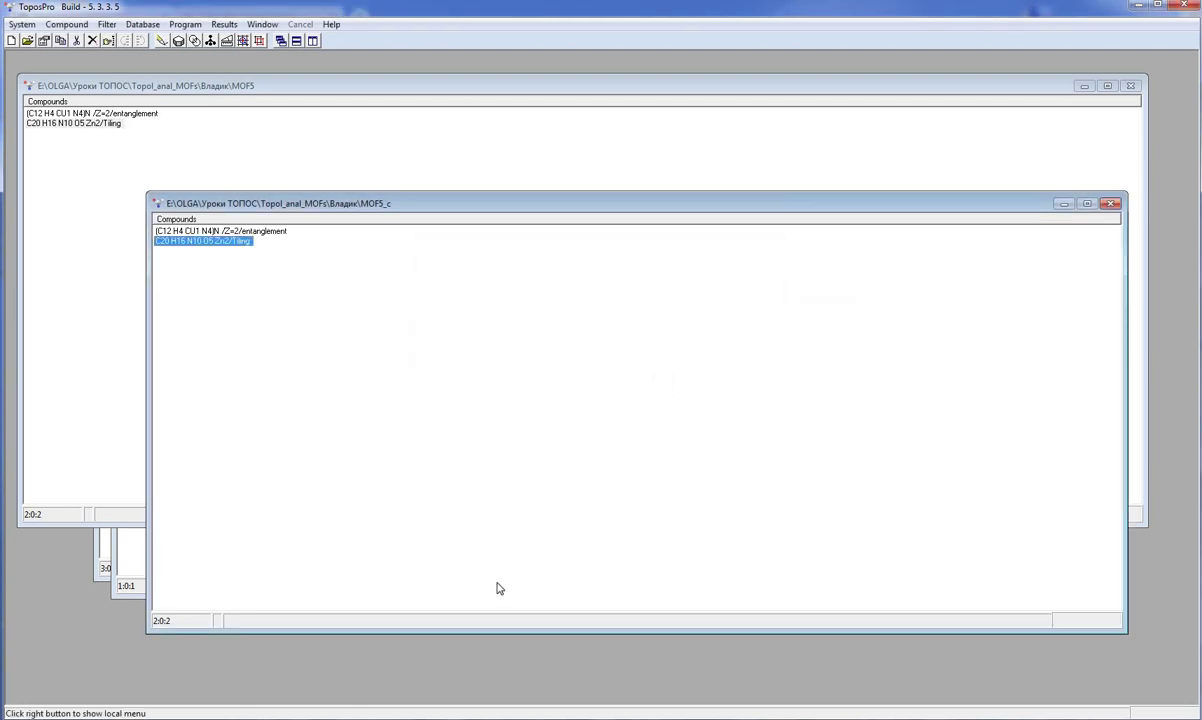